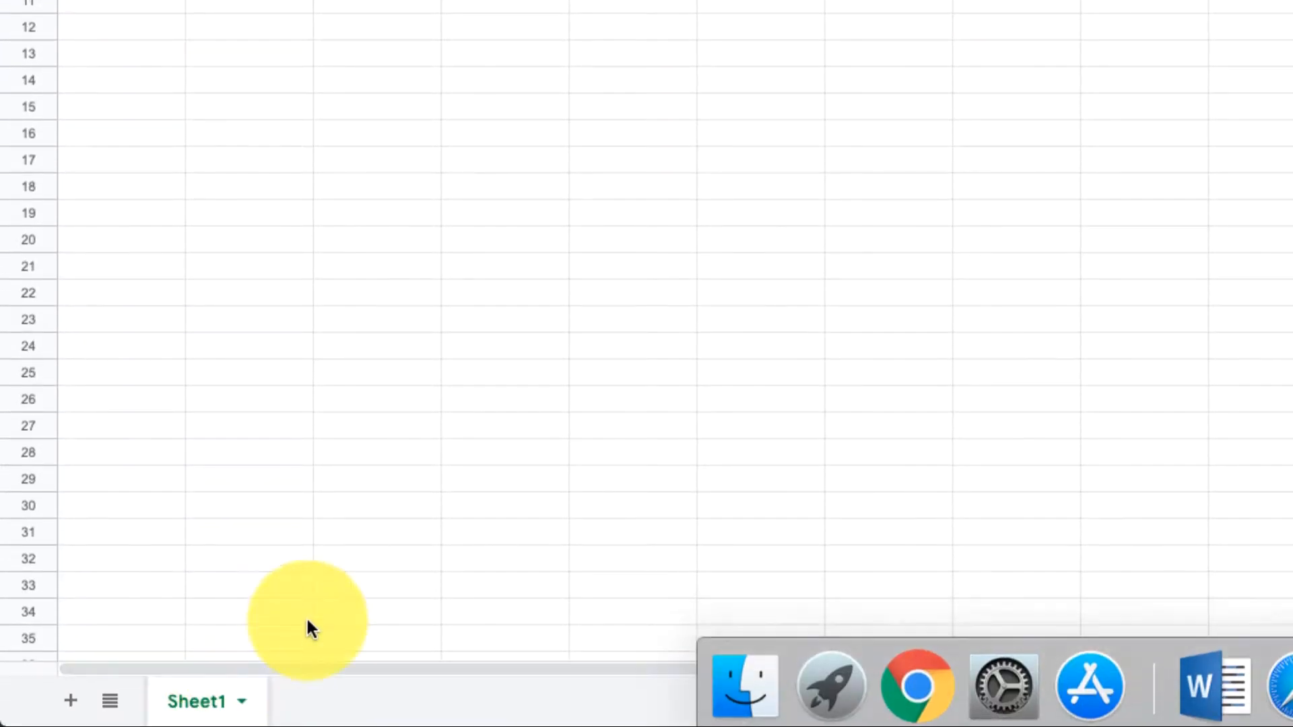
pyautogui.click(309, 623)
pyautogui.click(239, 702)
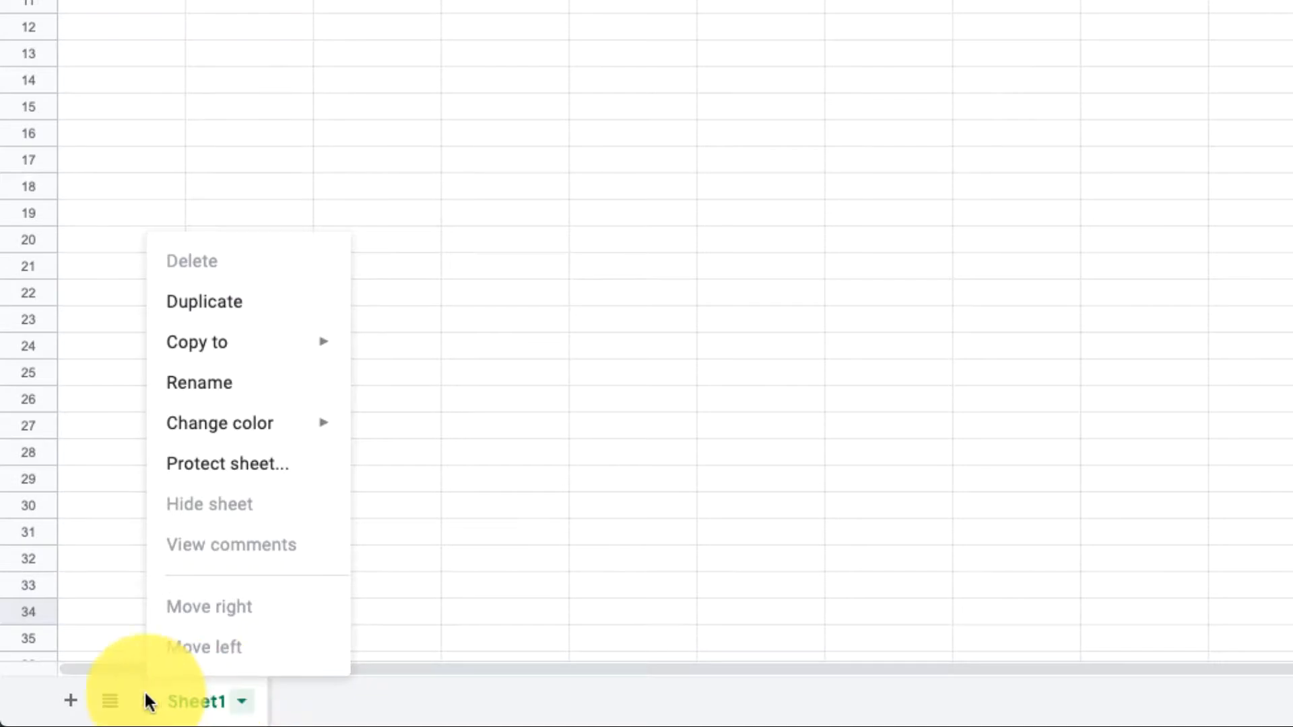
pyautogui.moveTo(188, 431)
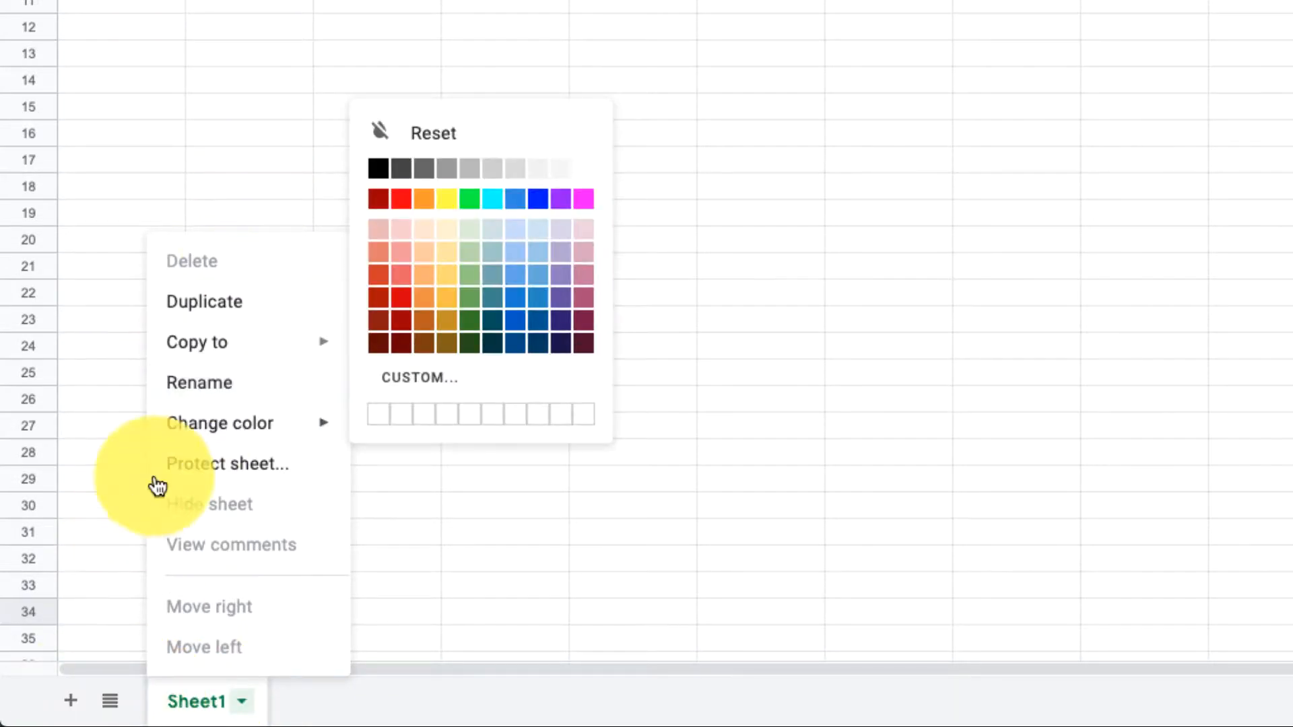
# Step: Add three new blank sheets to the spreadsheet after Sheet1
pyautogui.click(68, 707)
pyautogui.click(71, 706)
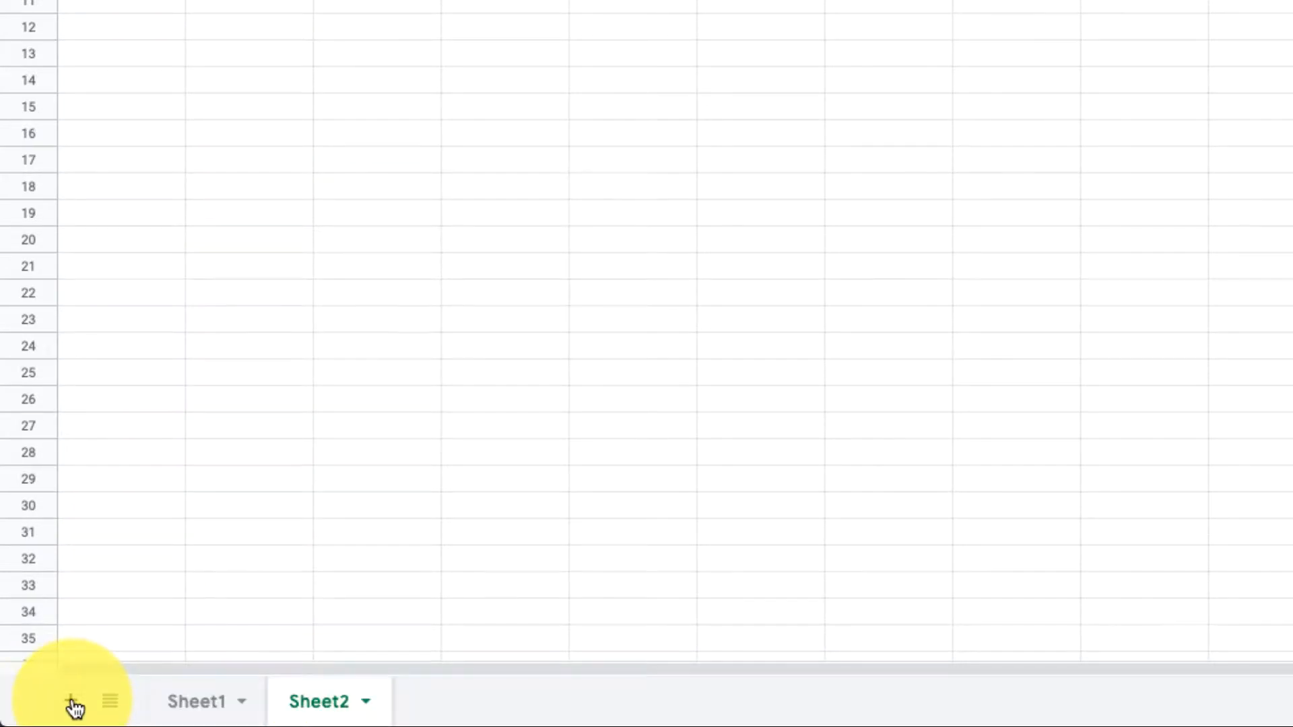
pyautogui.click(71, 704)
pyautogui.click(72, 704)
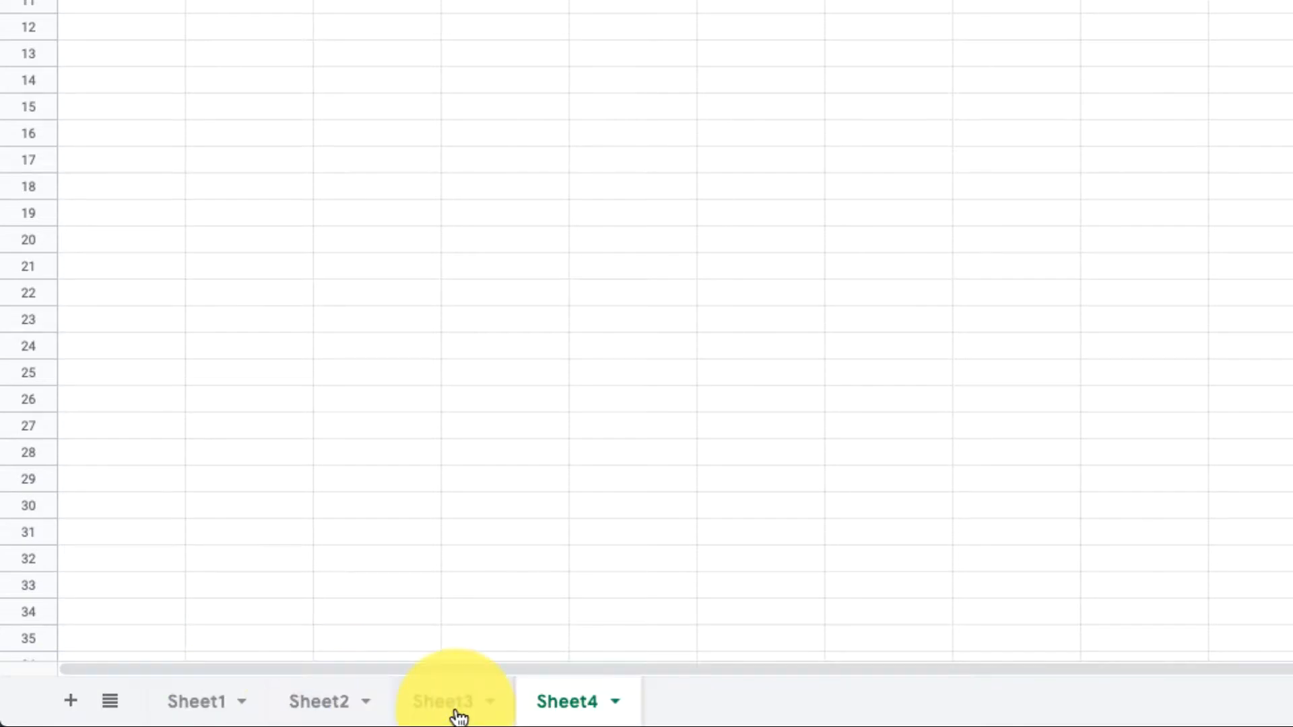
# Step: Look through Sheet2, Sheet3 and Sheet4, and return to Sheet1
pyautogui.click(313, 713)
pyautogui.click(430, 559)
pyautogui.click(438, 704)
pyautogui.click(595, 701)
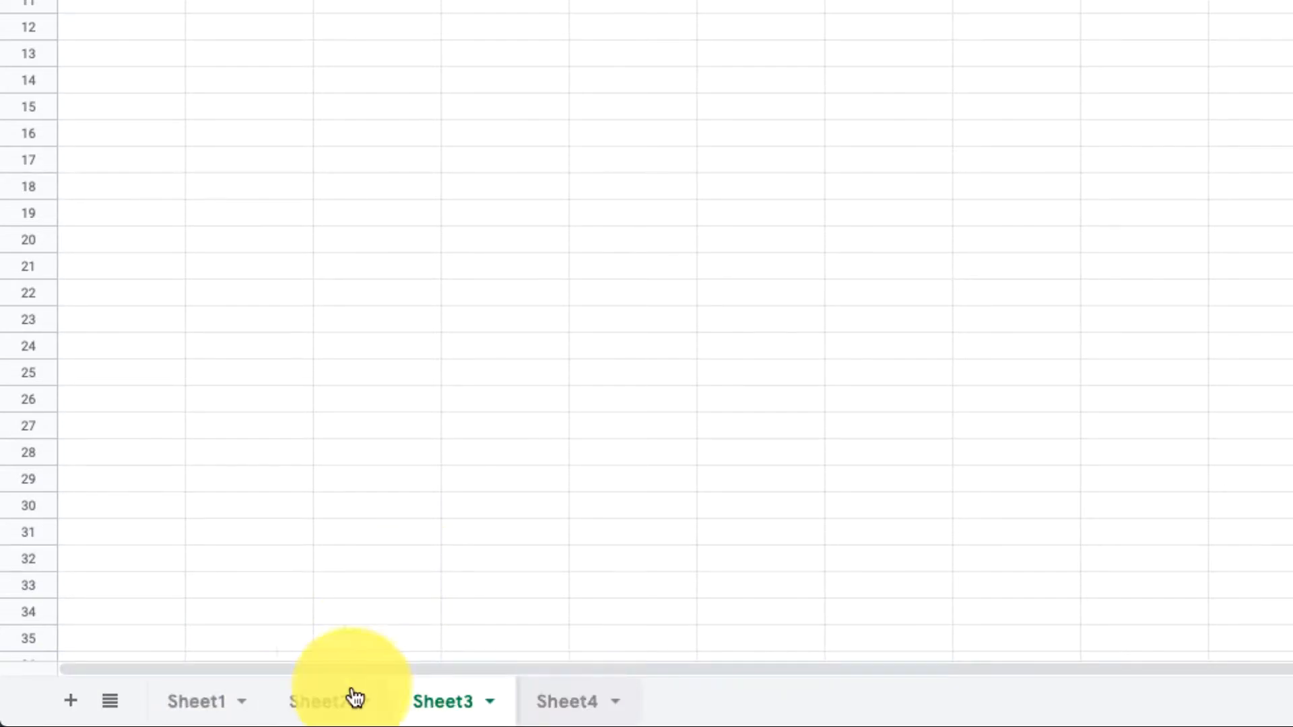
pyautogui.click(200, 712)
pyautogui.click(335, 714)
pyautogui.click(413, 713)
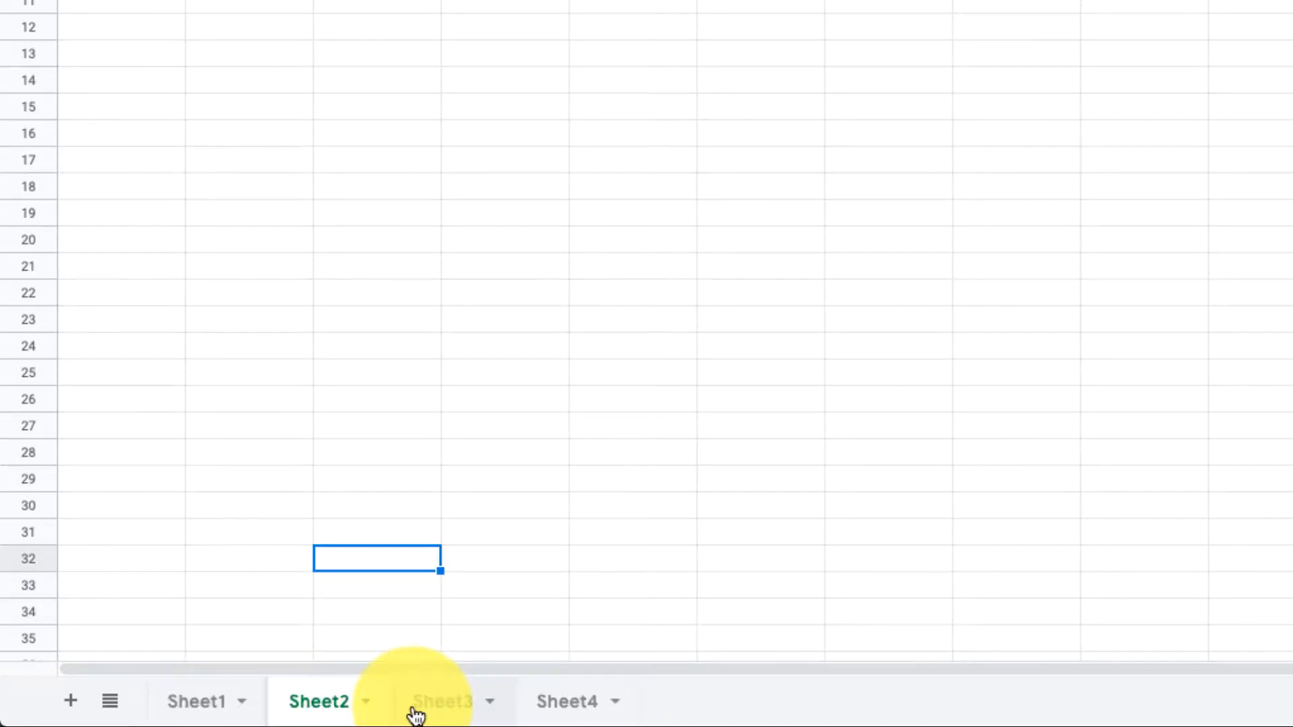
pyautogui.click(549, 710)
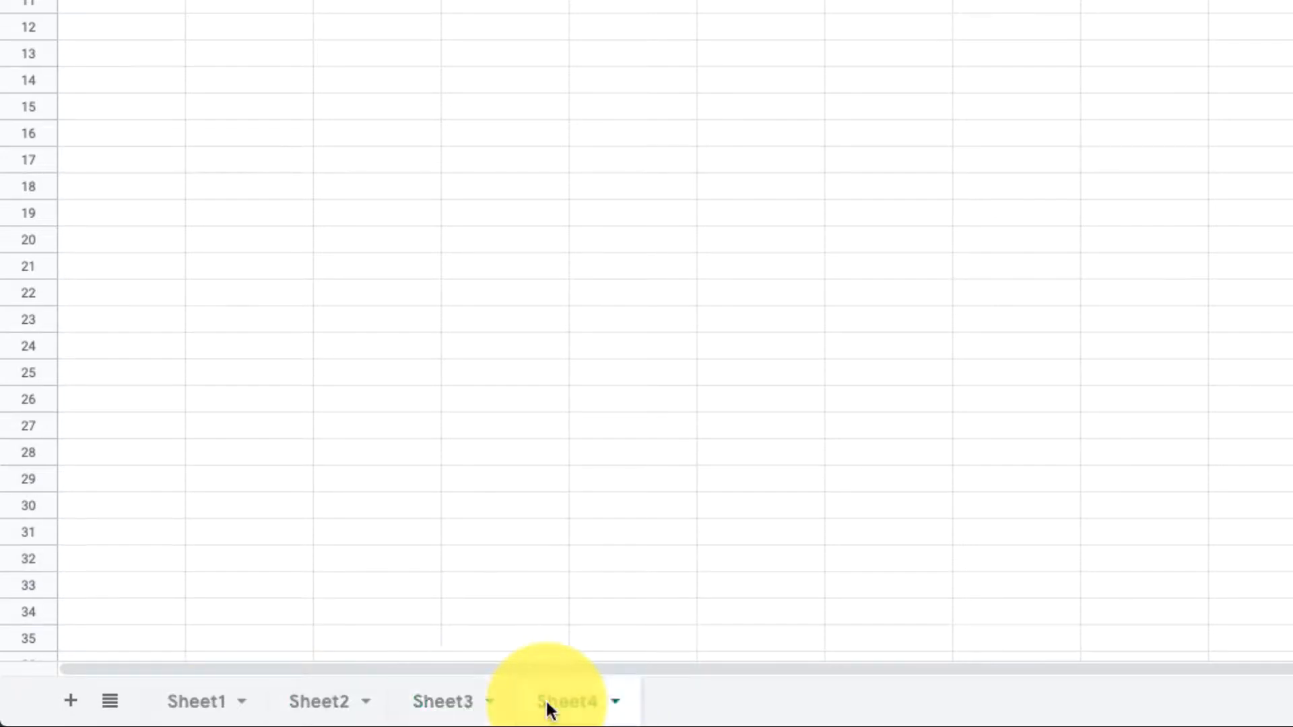
pyautogui.click(187, 697)
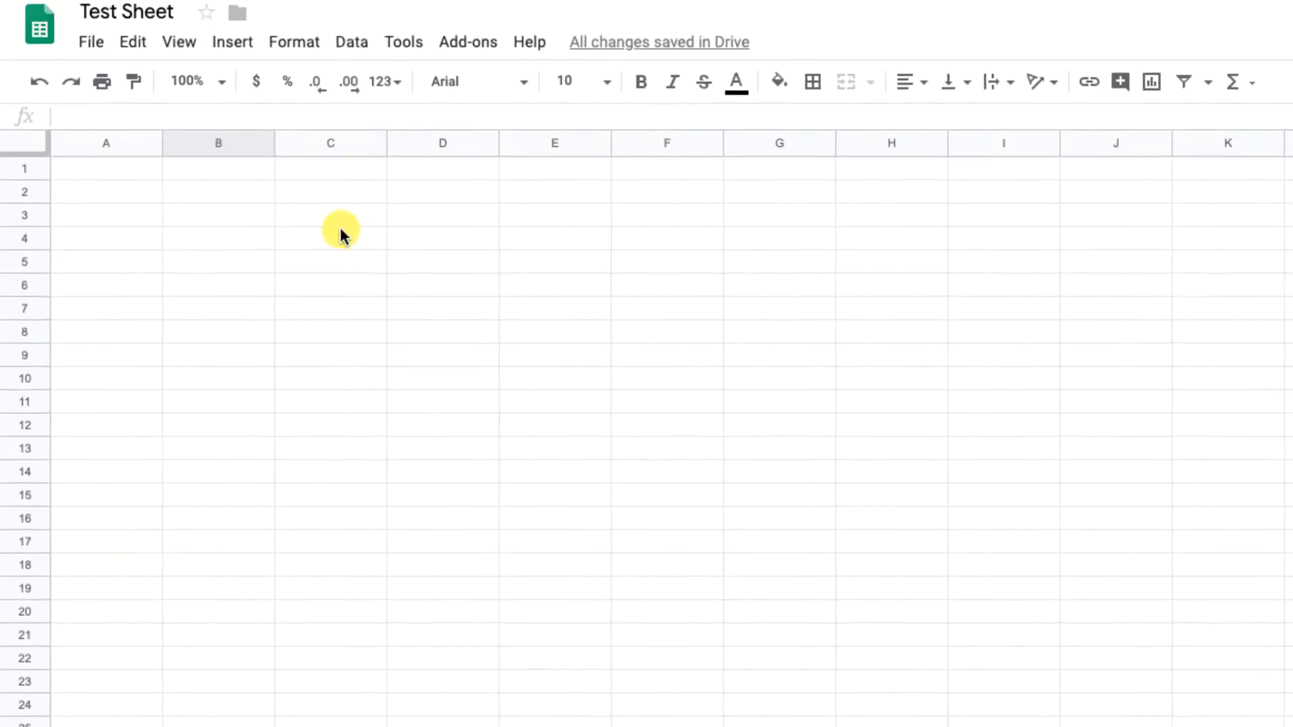
pyautogui.click(323, 247)
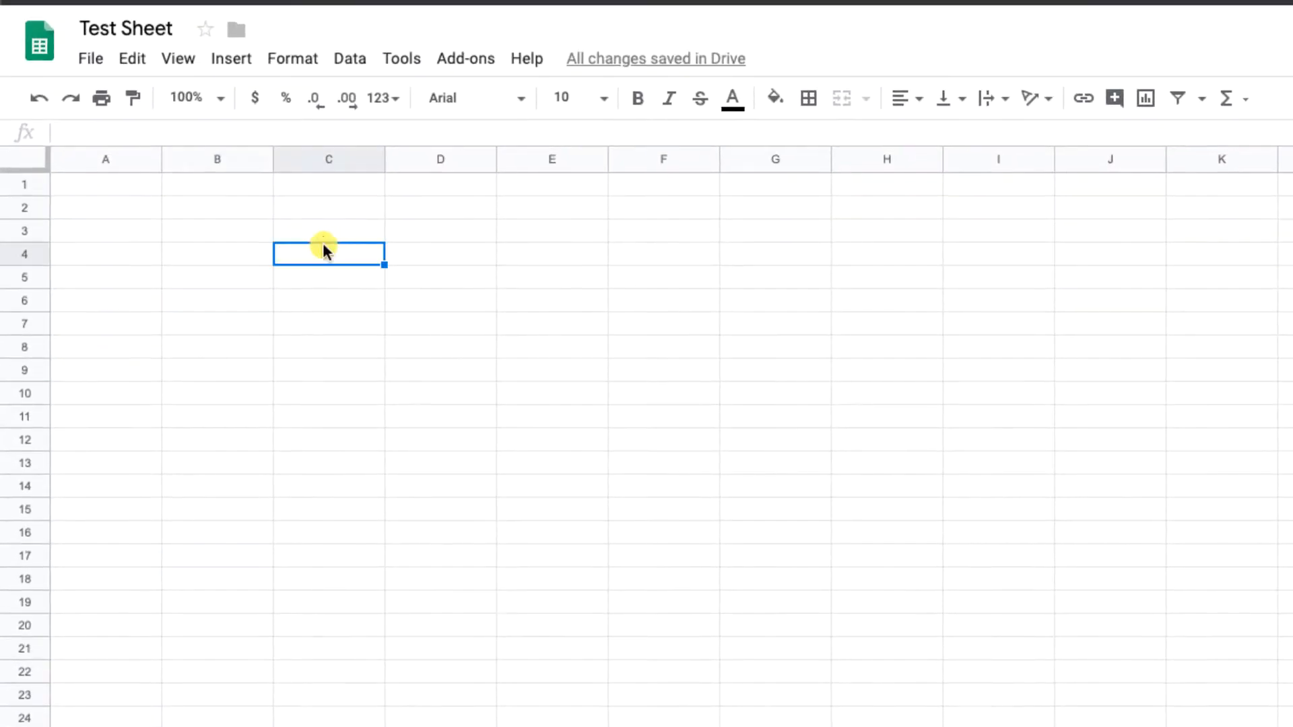
pyautogui.click(156, 184)
pyautogui.click(236, 189)
pyautogui.click(297, 191)
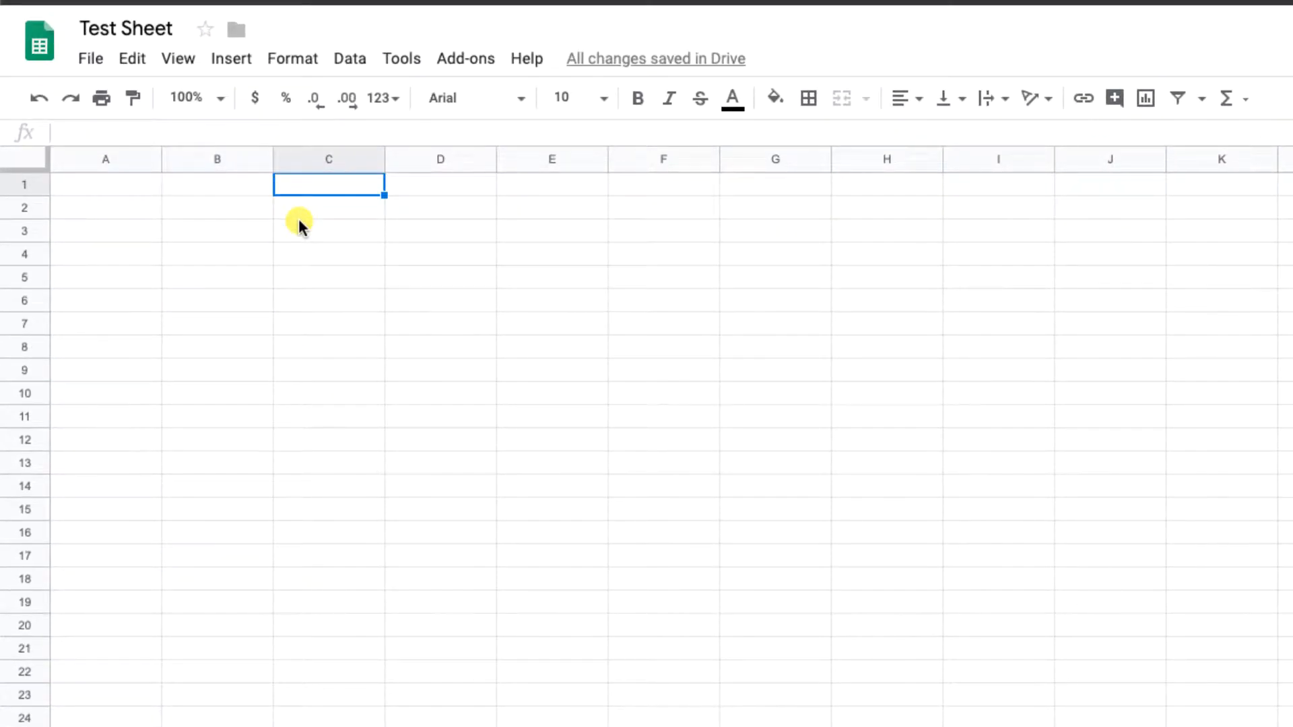
pyautogui.click(299, 221)
pyautogui.click(306, 235)
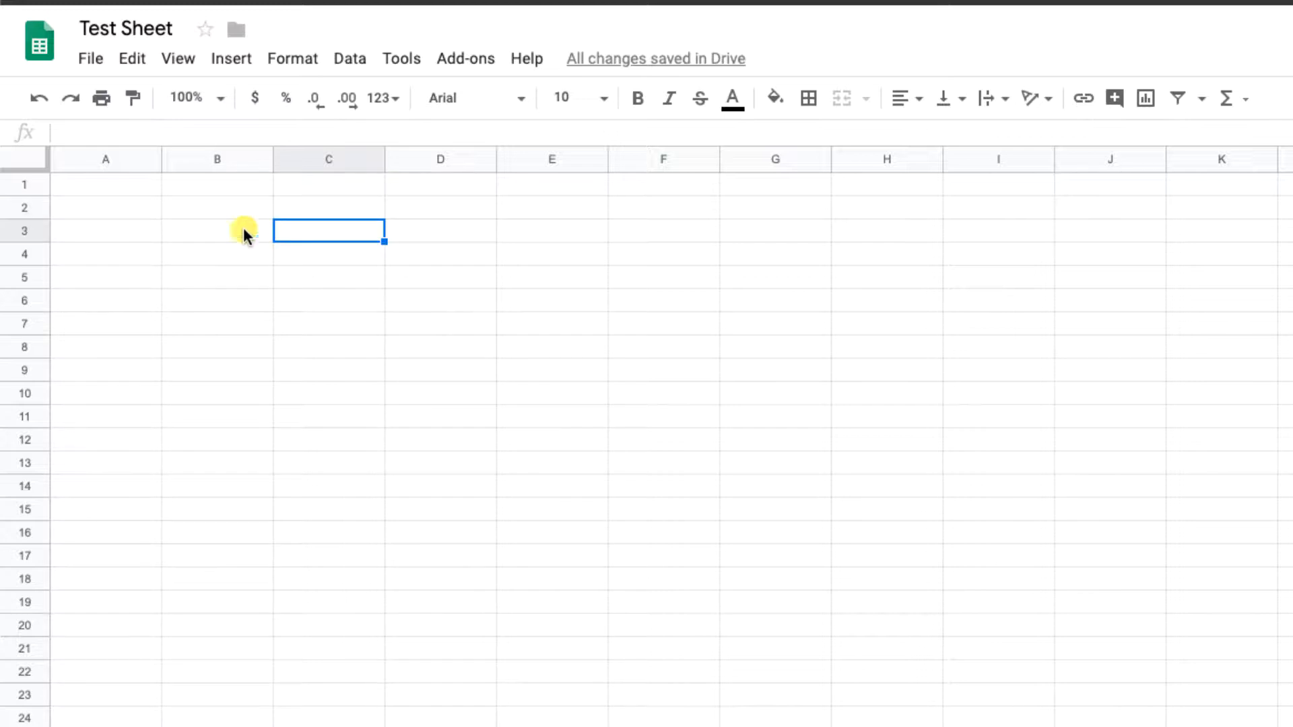
pyautogui.click(223, 228)
pyautogui.click(226, 191)
pyautogui.click(100, 180)
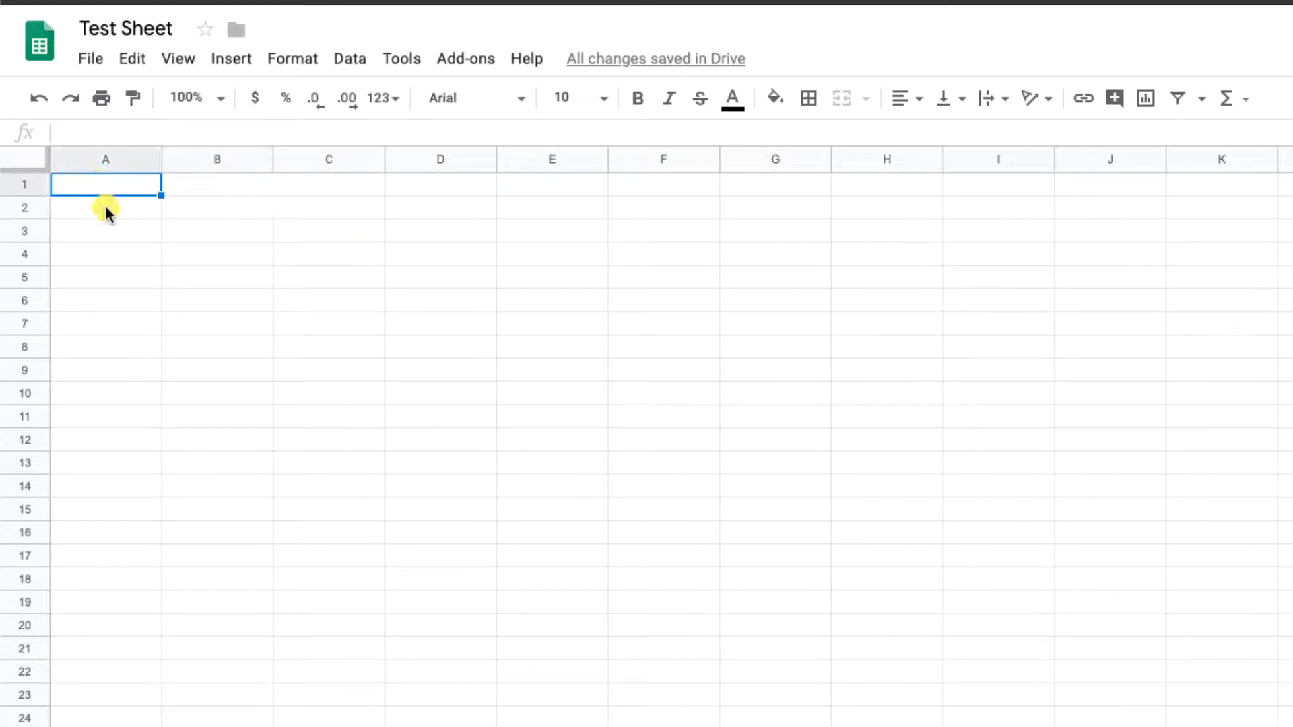
pyautogui.click(105, 204)
pyautogui.click(107, 225)
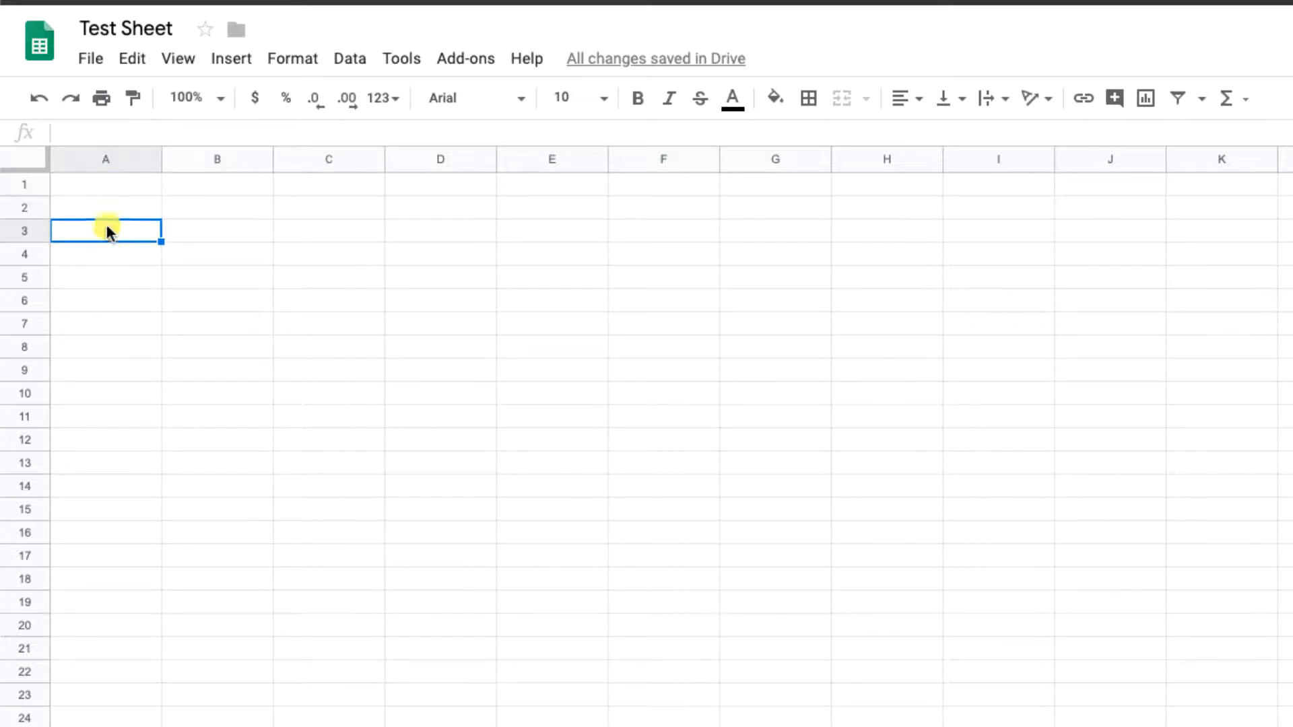
pyautogui.click(188, 233)
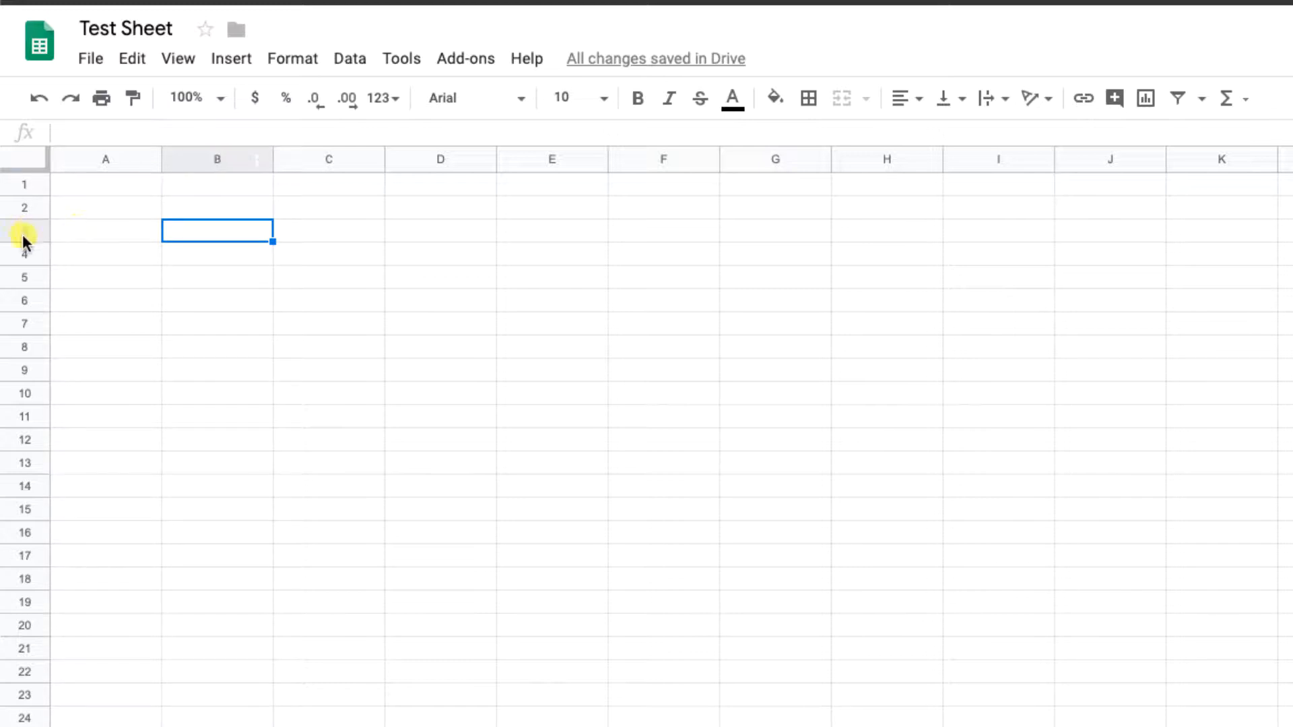
pyautogui.click(406, 291)
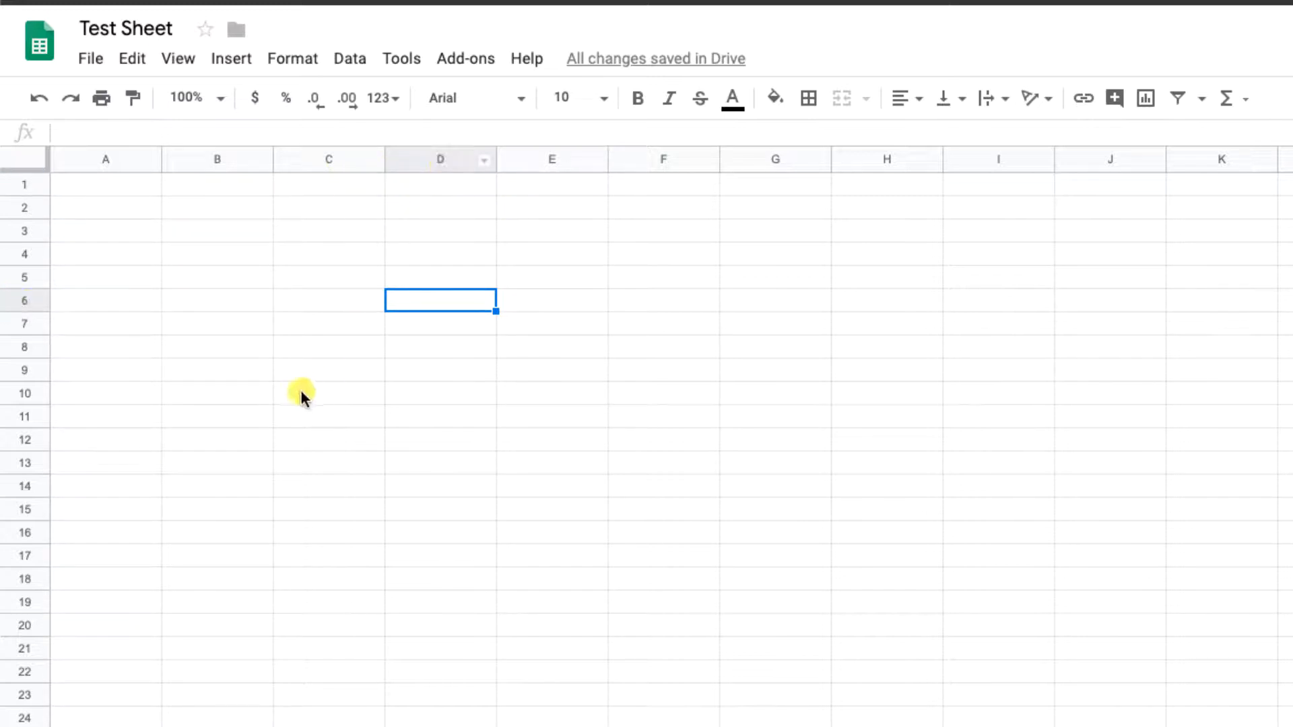
pyautogui.click(264, 379)
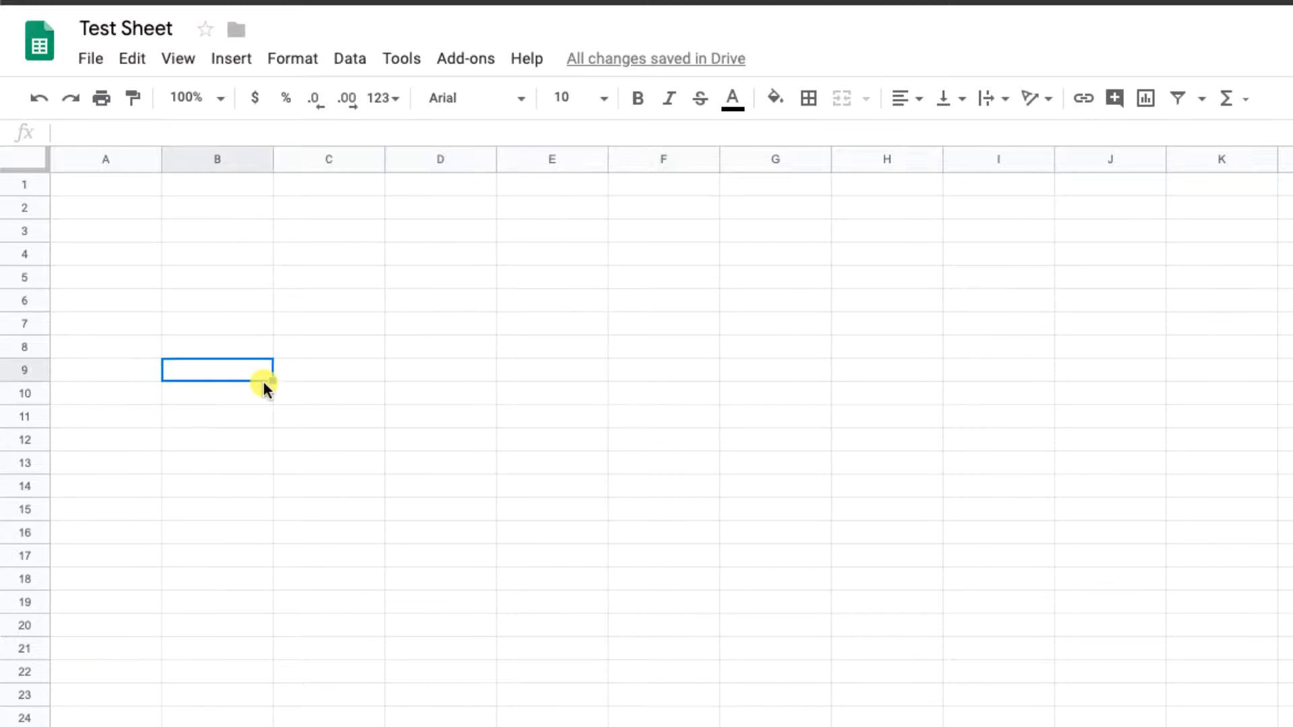
pyautogui.click(333, 275)
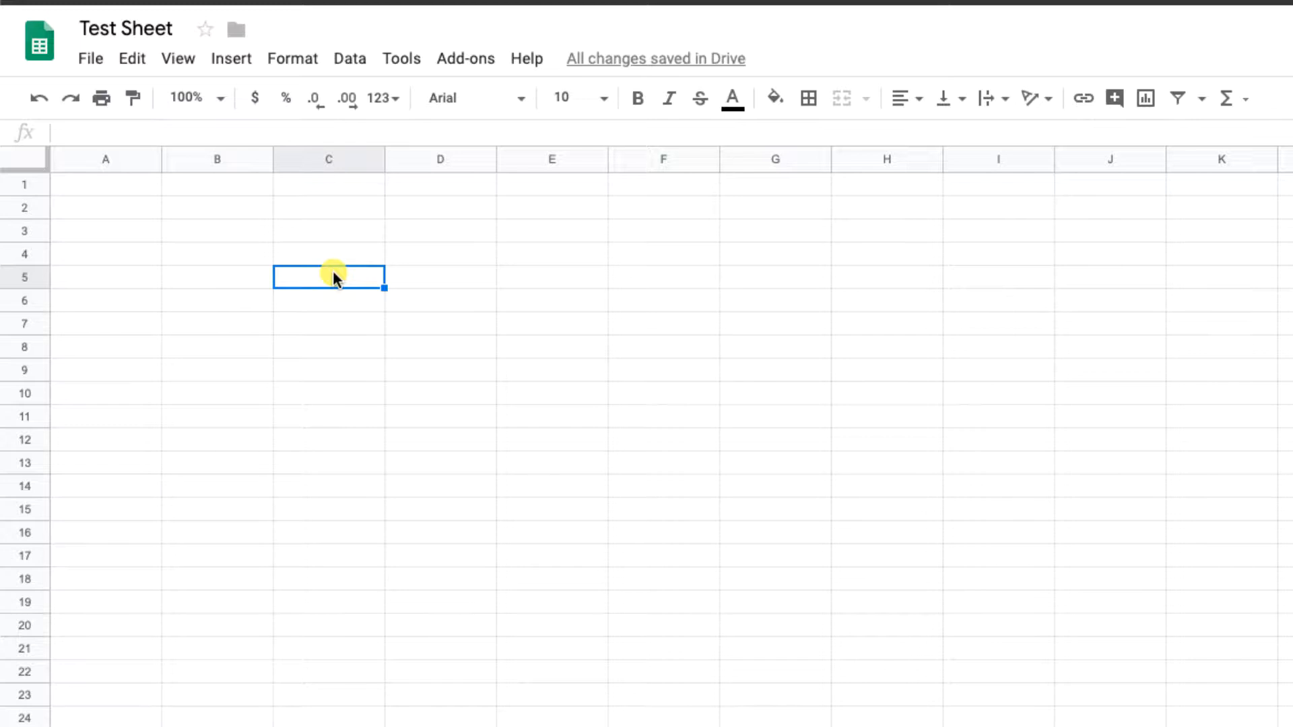
# Step: Enter the headings Product, category 1, category 2 and category 3 in cells A1 to D1
pyautogui.click(129, 191)
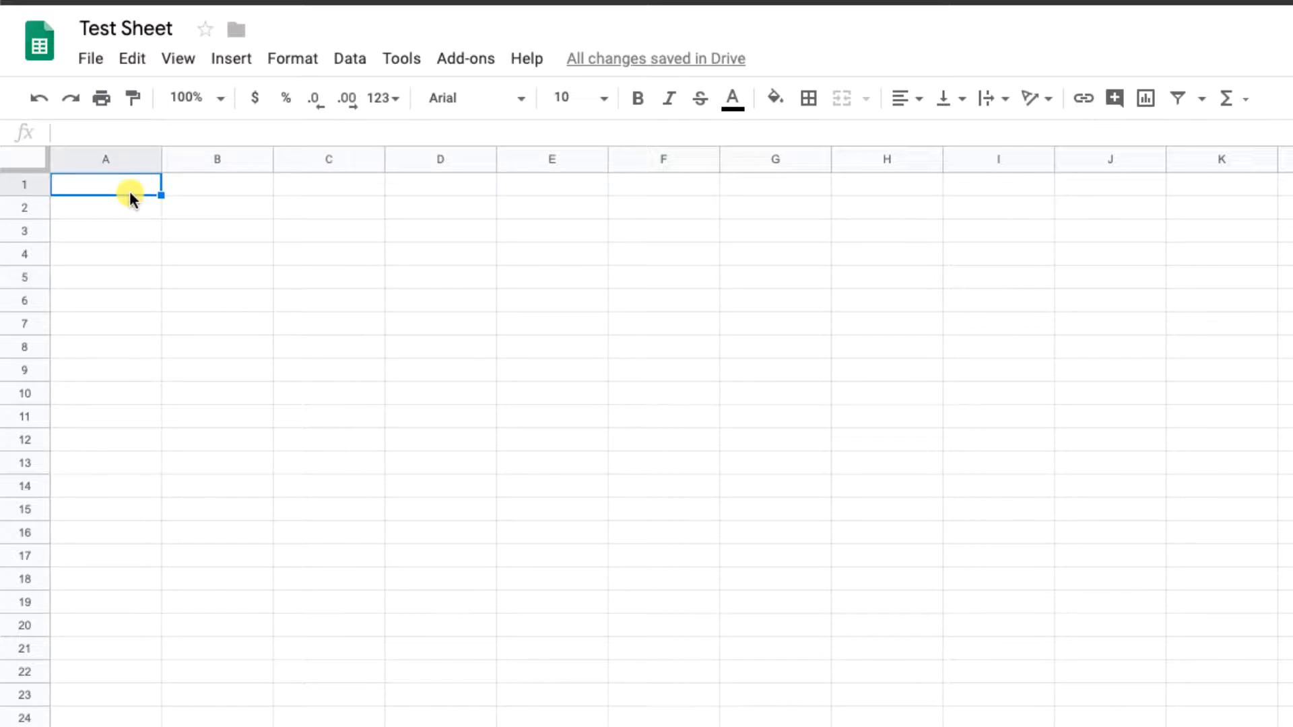
pyautogui.write('Product')
pyautogui.press('Tab')
pyautogui.write('c')
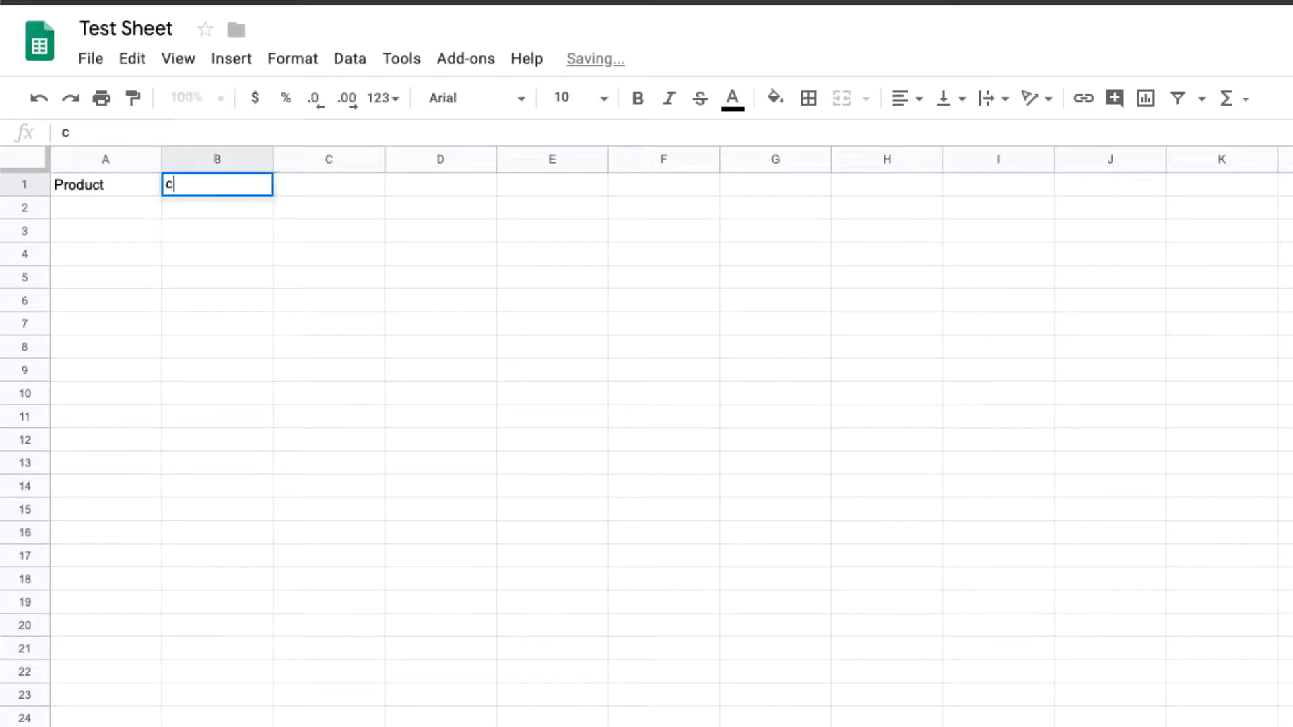
pyautogui.write('ategory 1')
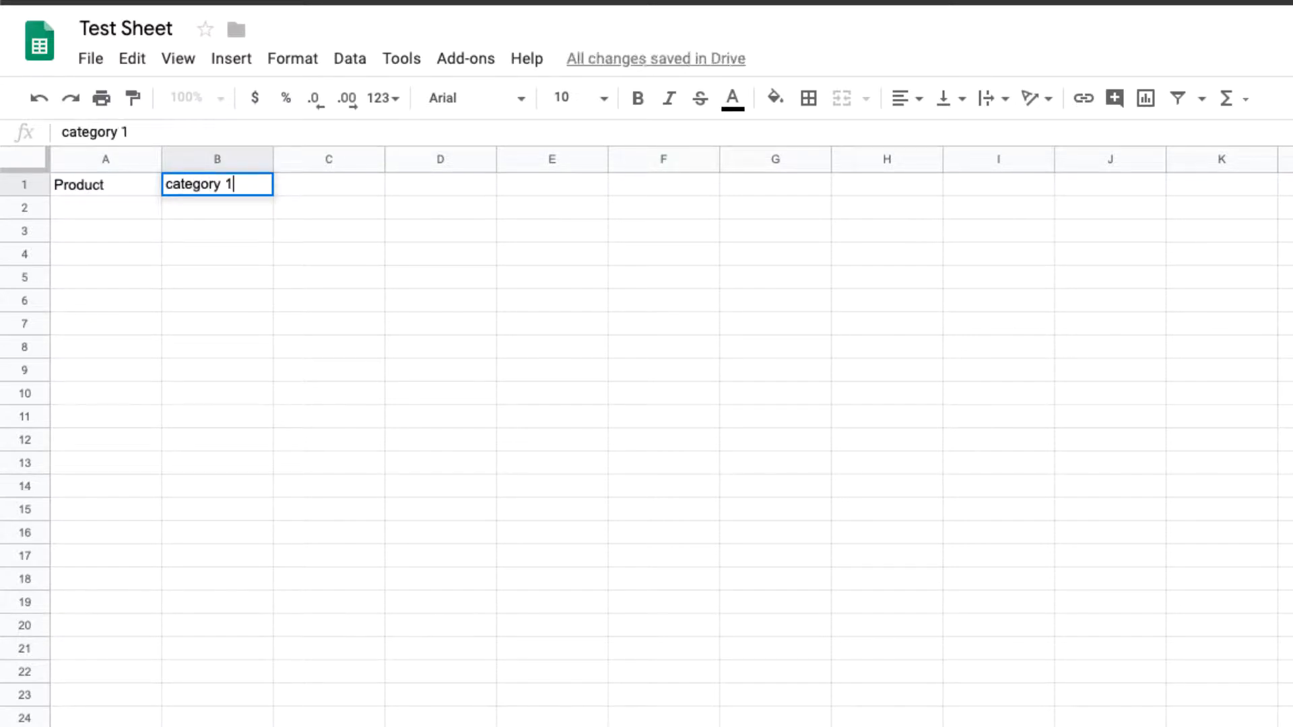
pyautogui.press('Tab')
pyautogui.write('category 2')
pyautogui.press('Tab')
pyautogui.write('ca')
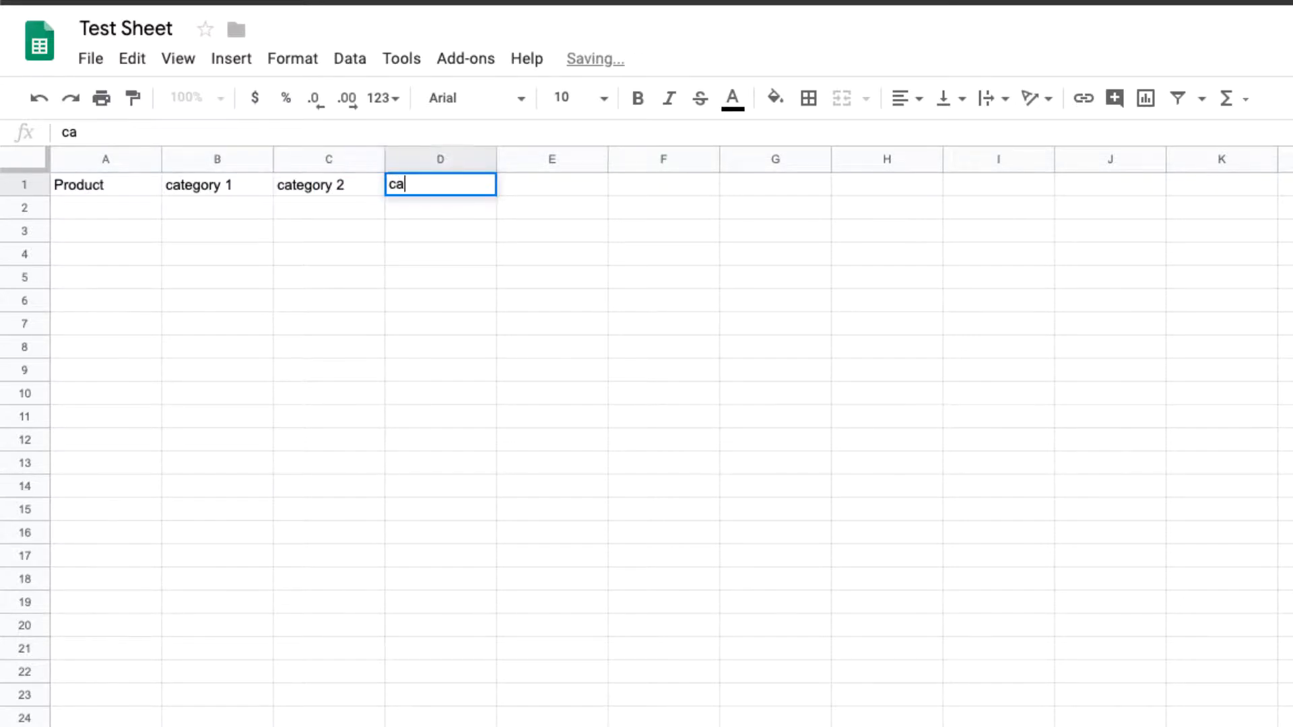
pyautogui.write('tegory 3')
pyautogui.press('Return')
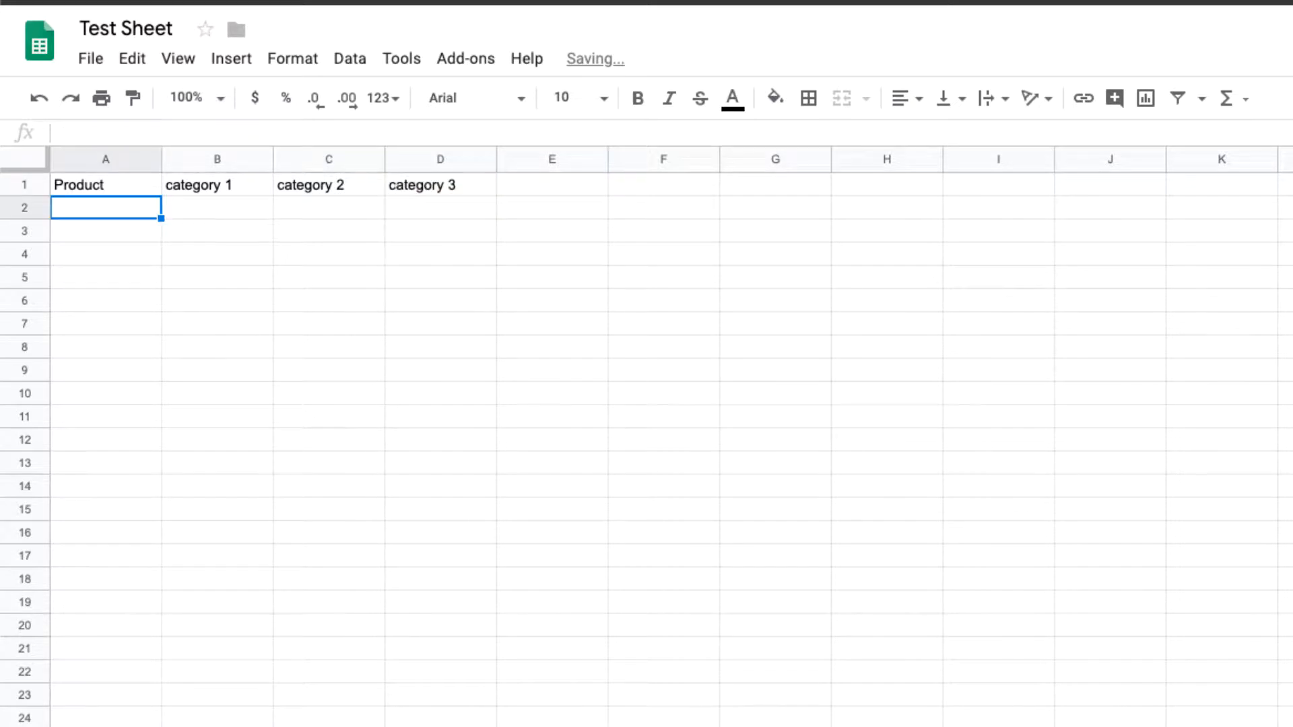
# Step: Autofill the category headings from D1 across to H1, continuing the series up to category 7
pyautogui.click(224, 192)
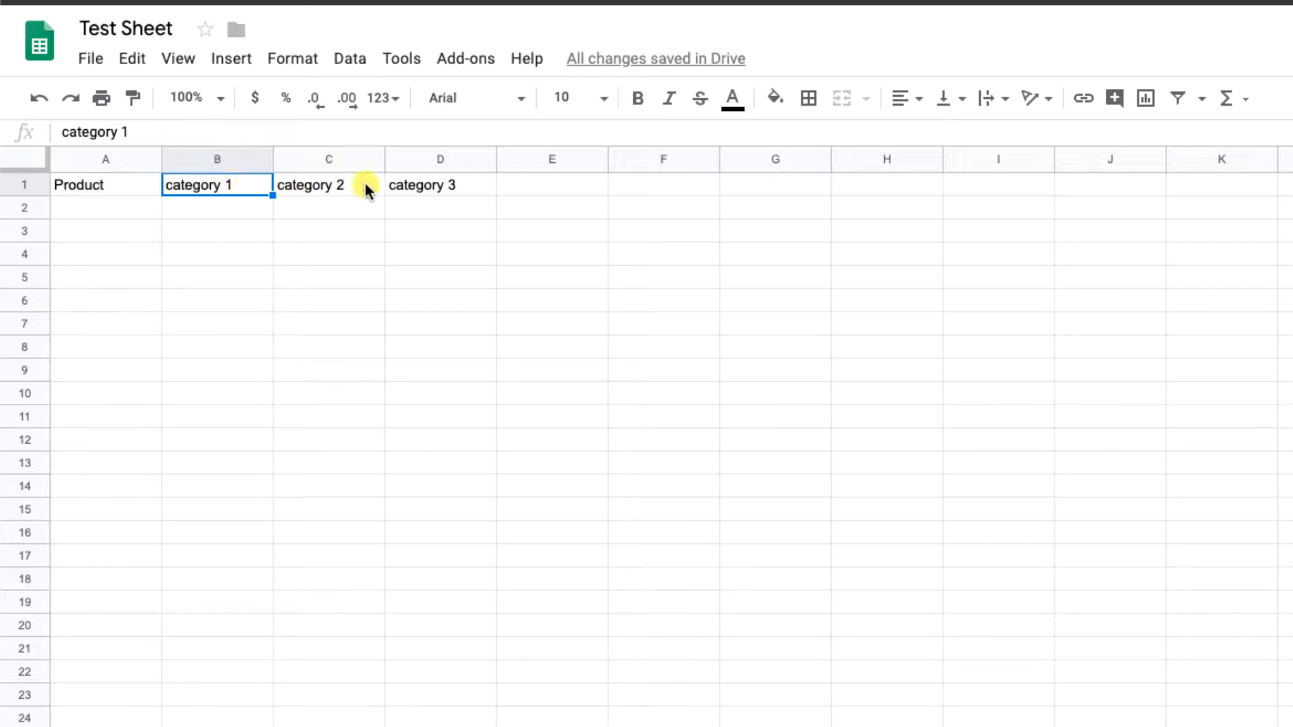
pyautogui.click(468, 189)
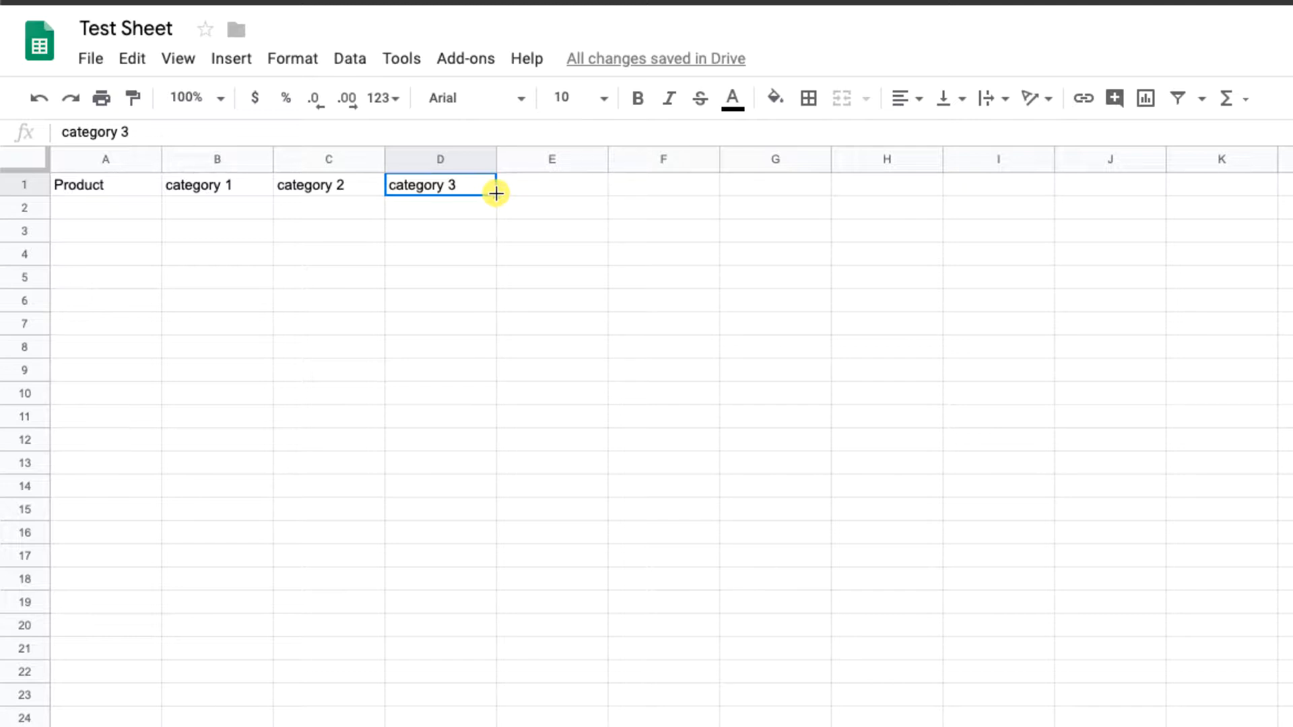
pyautogui.moveTo(496, 193); pyautogui.dragTo(862, 191)
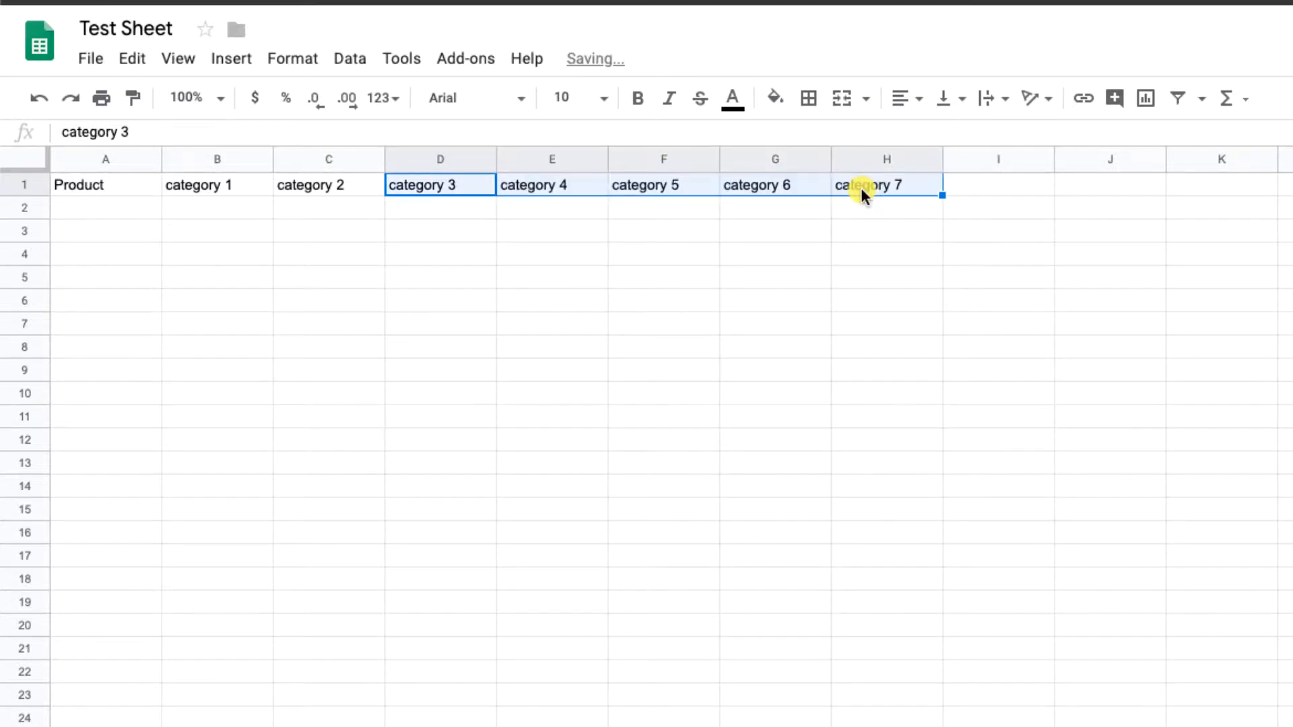
pyautogui.click(817, 214)
pyautogui.click(568, 194)
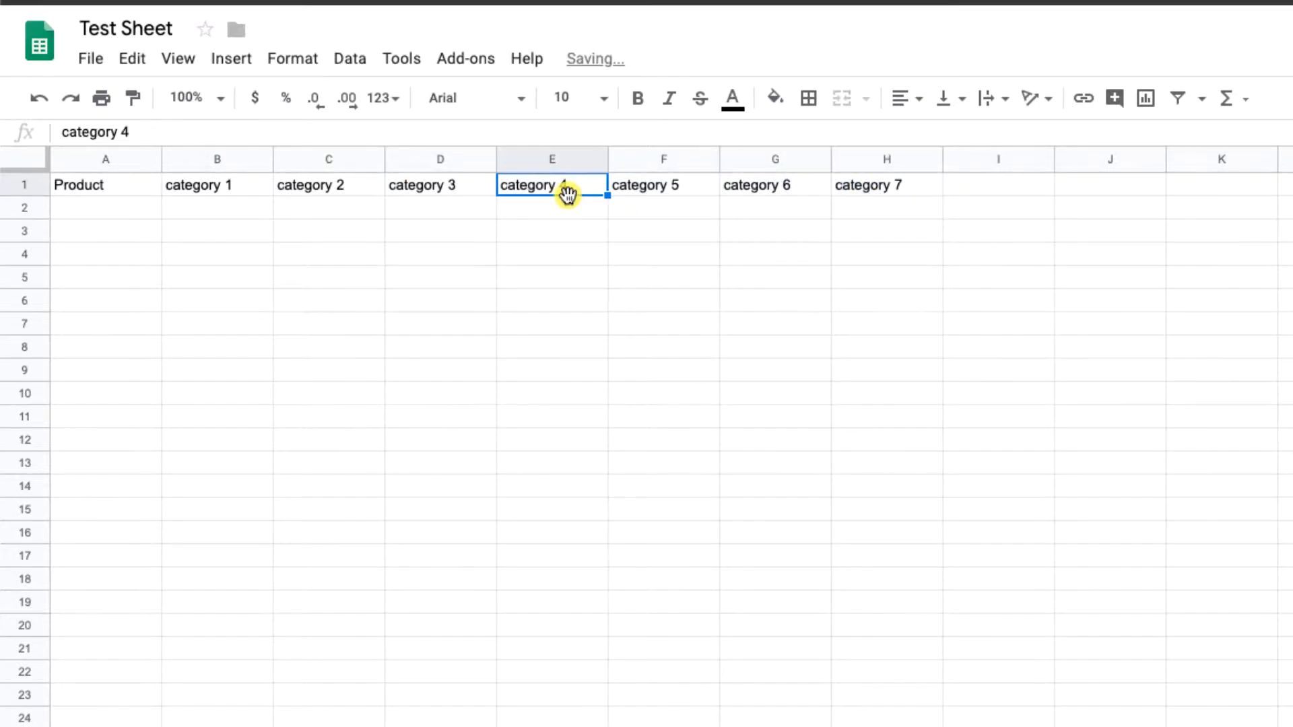
pyautogui.click(679, 192)
pyautogui.click(771, 181)
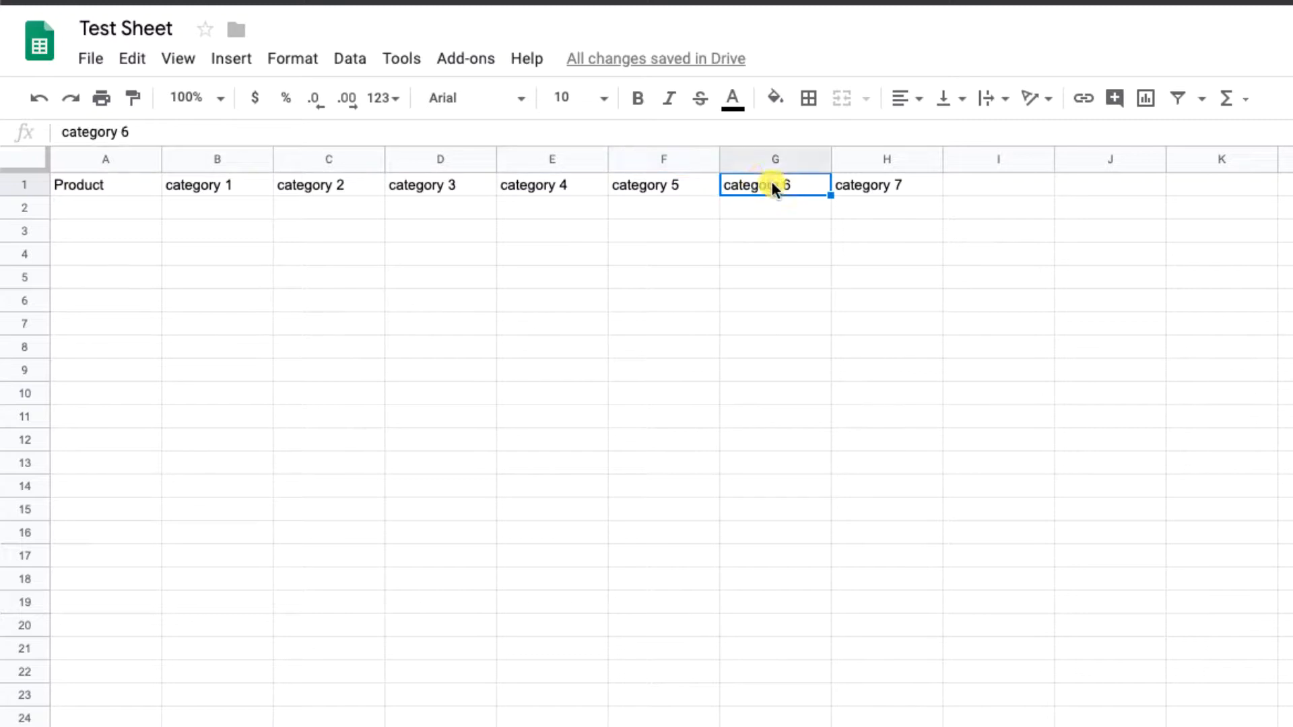
# Step: Enter Product 1 in A2 and Product 2 in A3 below the Product heading
pyautogui.click(136, 207)
pyautogui.write('Prod')
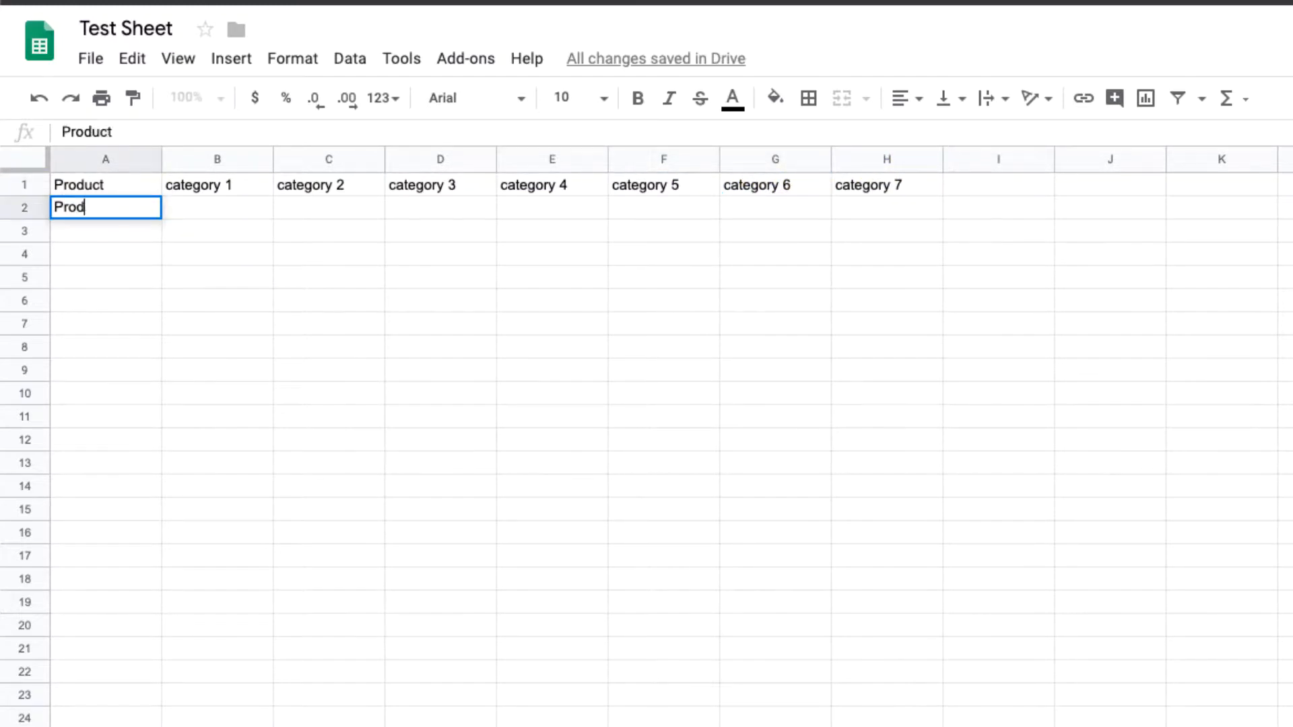
pyautogui.write('uct 1')
pyautogui.press('Return')
pyautogui.write('Produc')
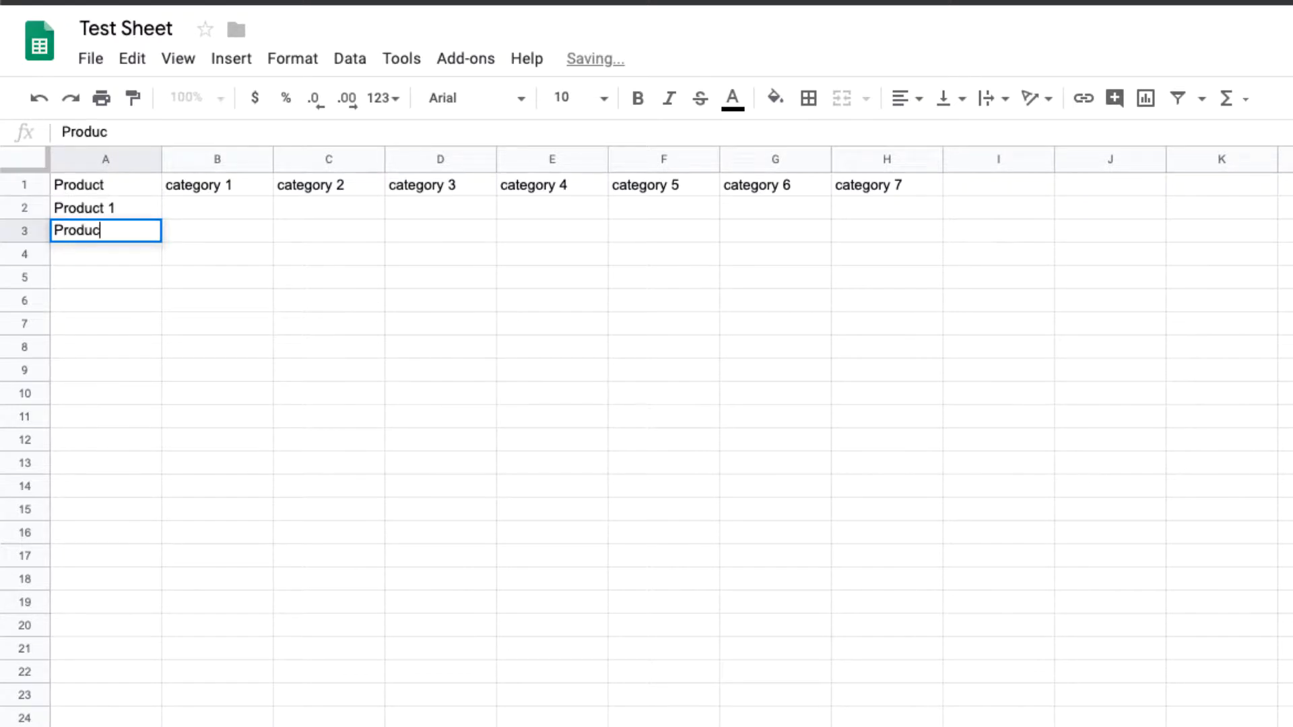
pyautogui.write('t 2')
pyautogui.press('Return')
# Step: Autofill the product names from A3 down to A14, continuing the series up to Product 13
pyautogui.click(136, 225)
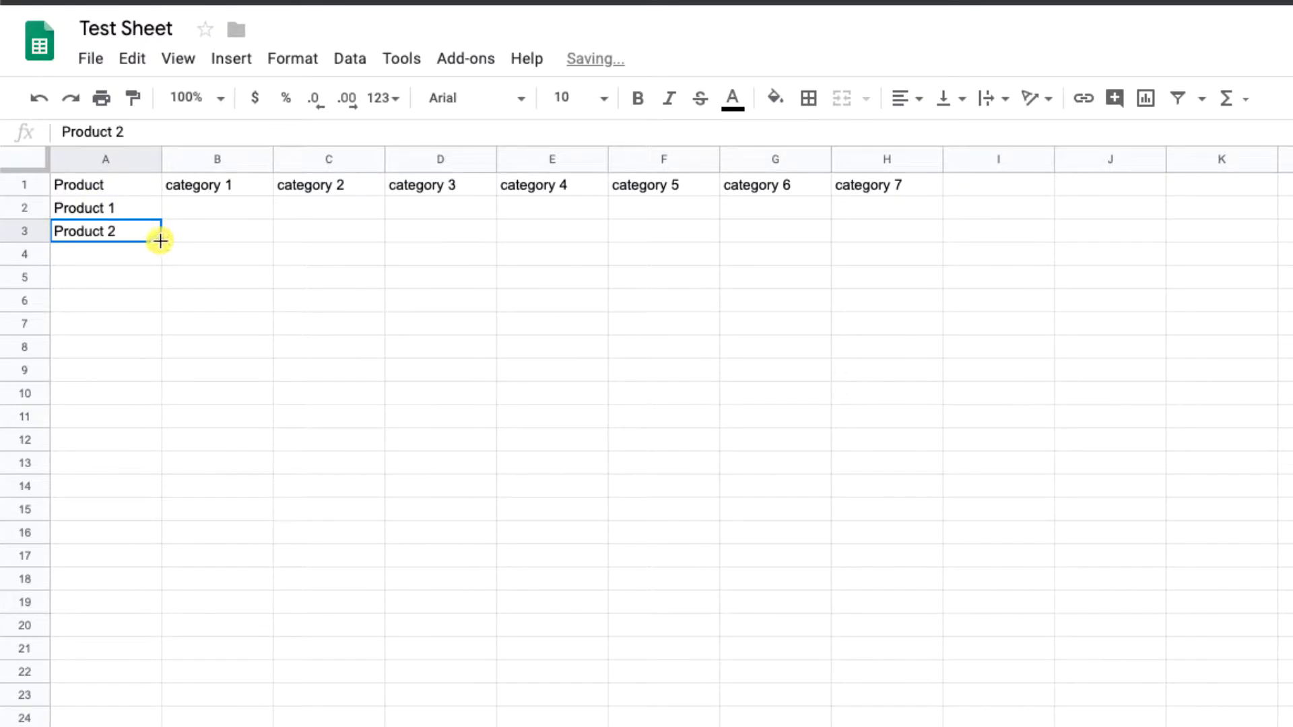
pyautogui.moveTo(161, 242); pyautogui.dragTo(148, 492)
pyautogui.click(232, 566)
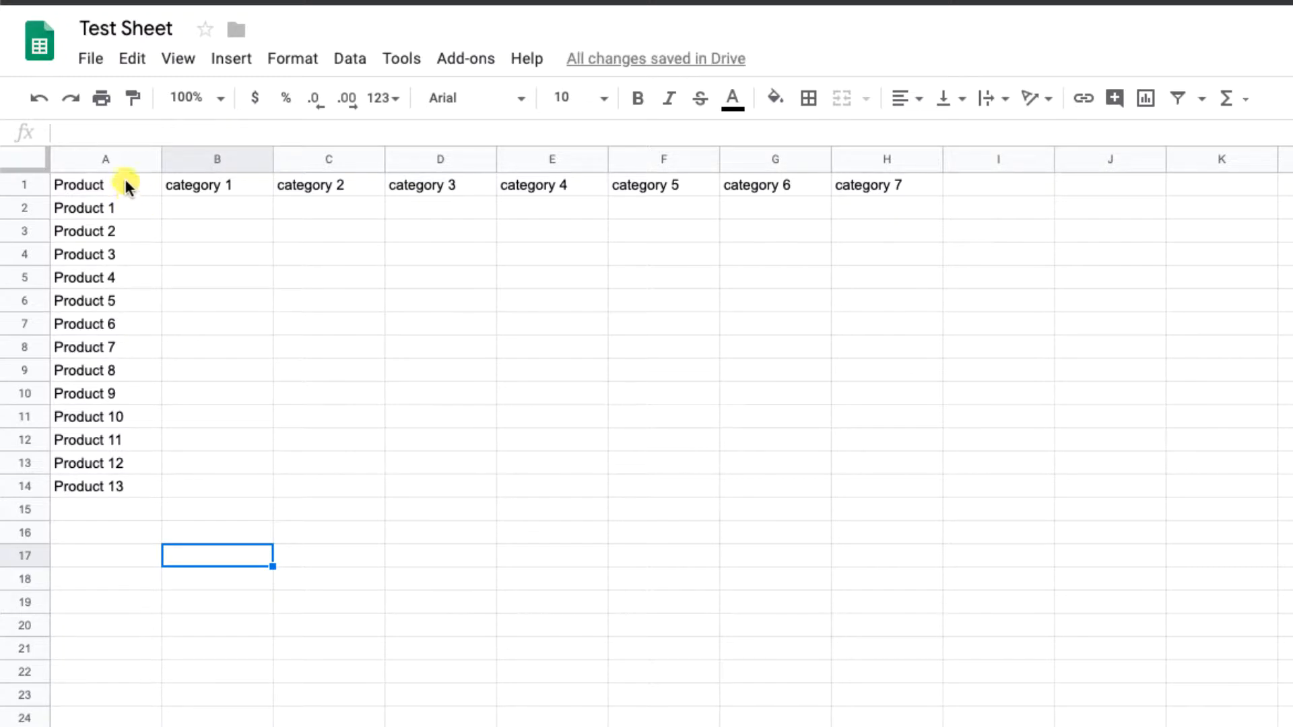
# Step: Make the header cells A1 to H1 bold and center them horizontally
pyautogui.moveTo(124, 182); pyautogui.dragTo(903, 191)
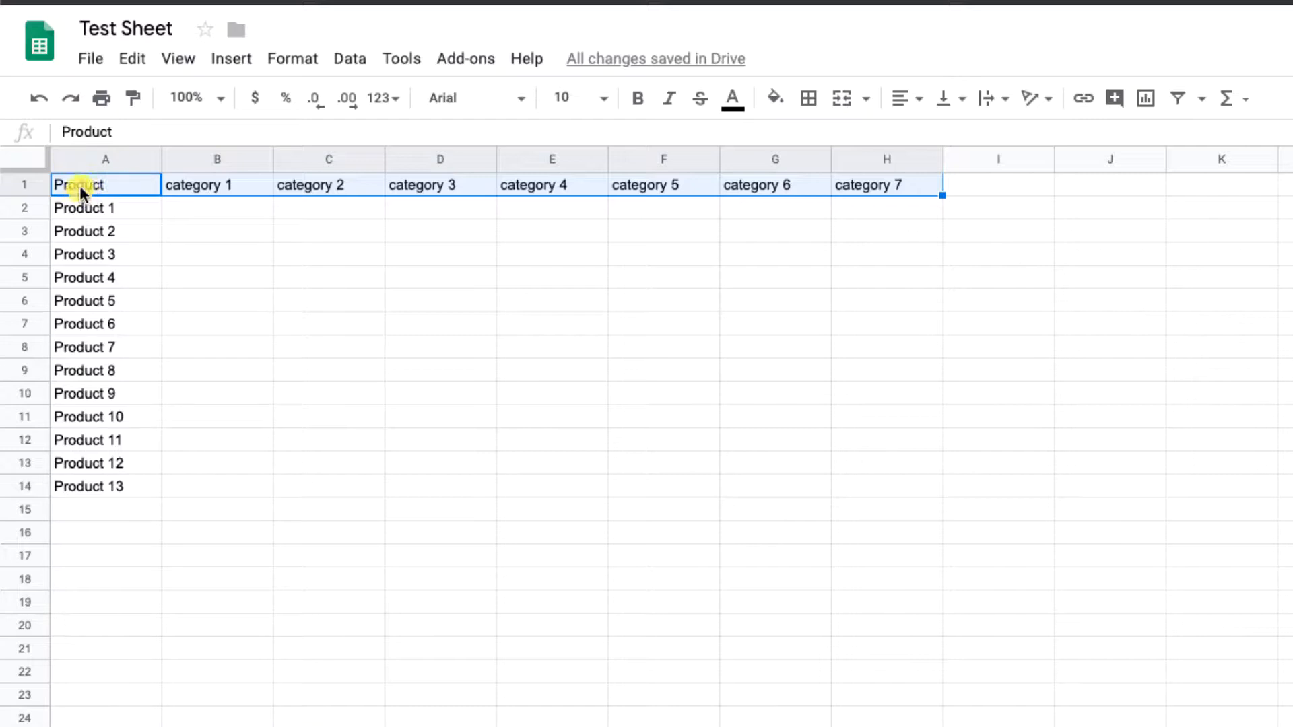
pyautogui.click(639, 99)
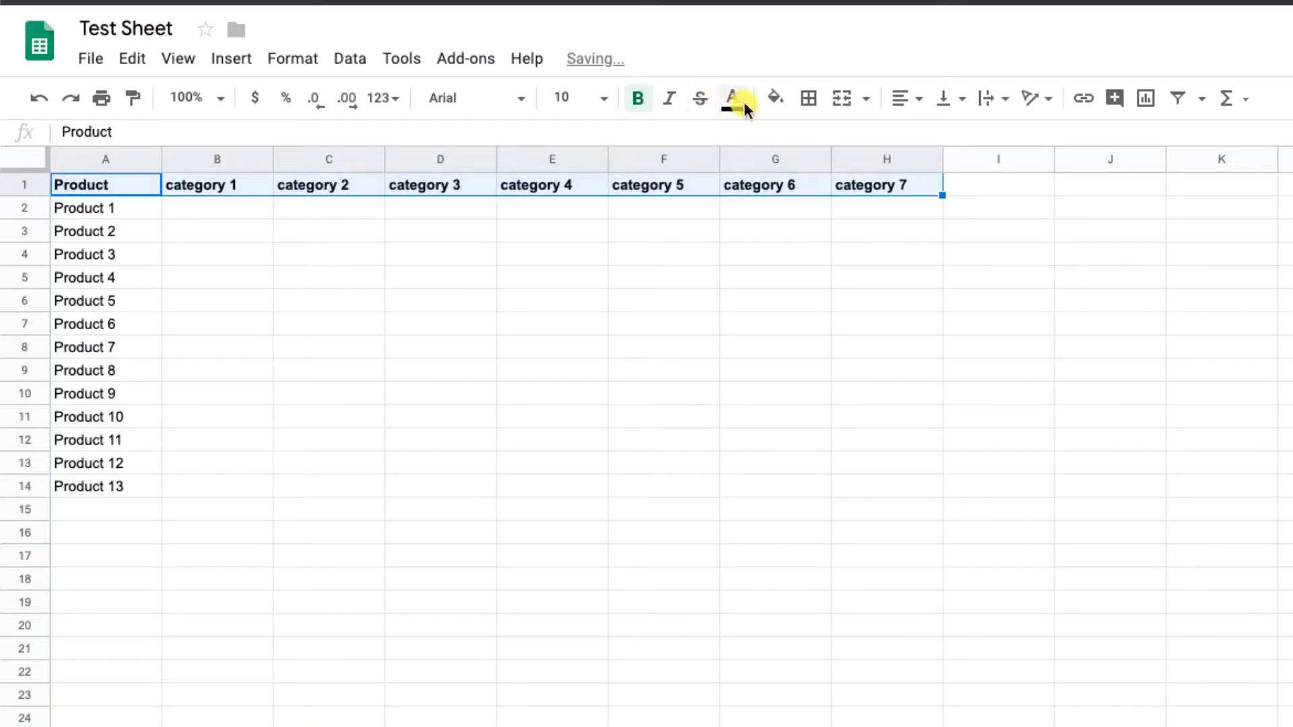
pyautogui.click(919, 101)
pyautogui.click(929, 131)
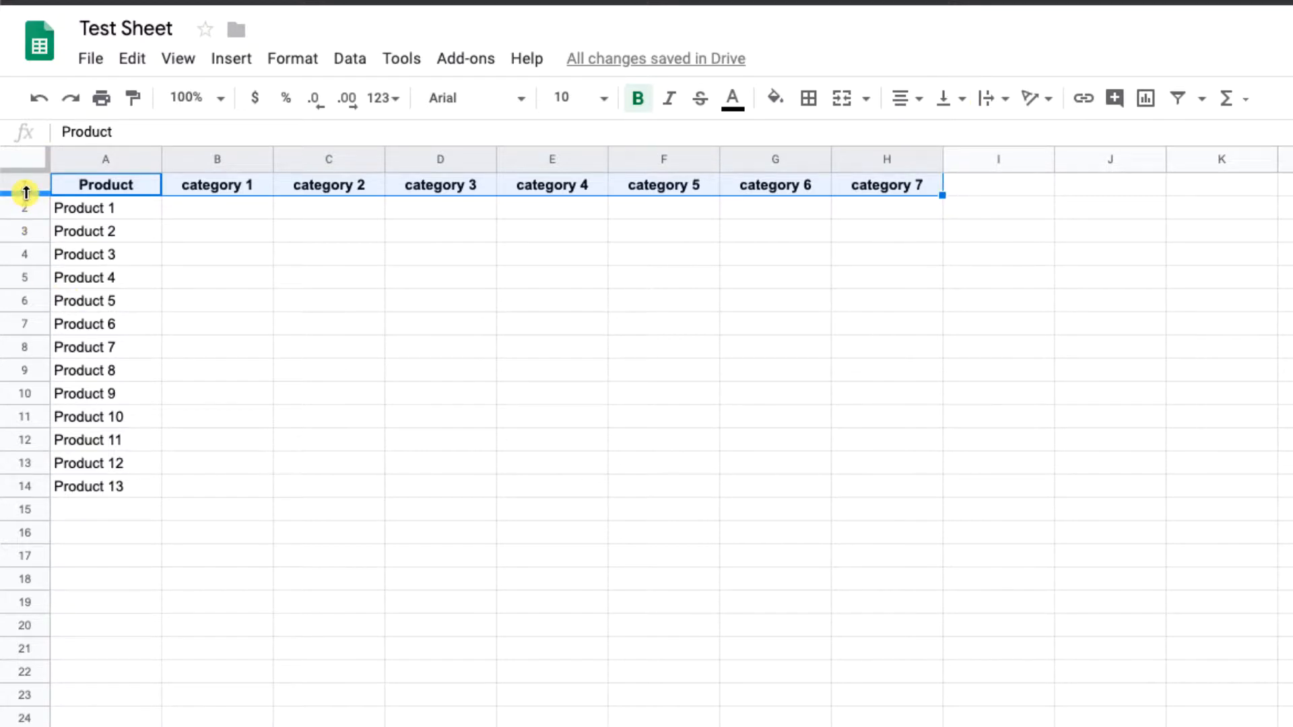
# Step: Increase the height of header row 1 to about two and a half times the standard row height
pyautogui.moveTo(26, 193); pyautogui.dragTo(25, 230)
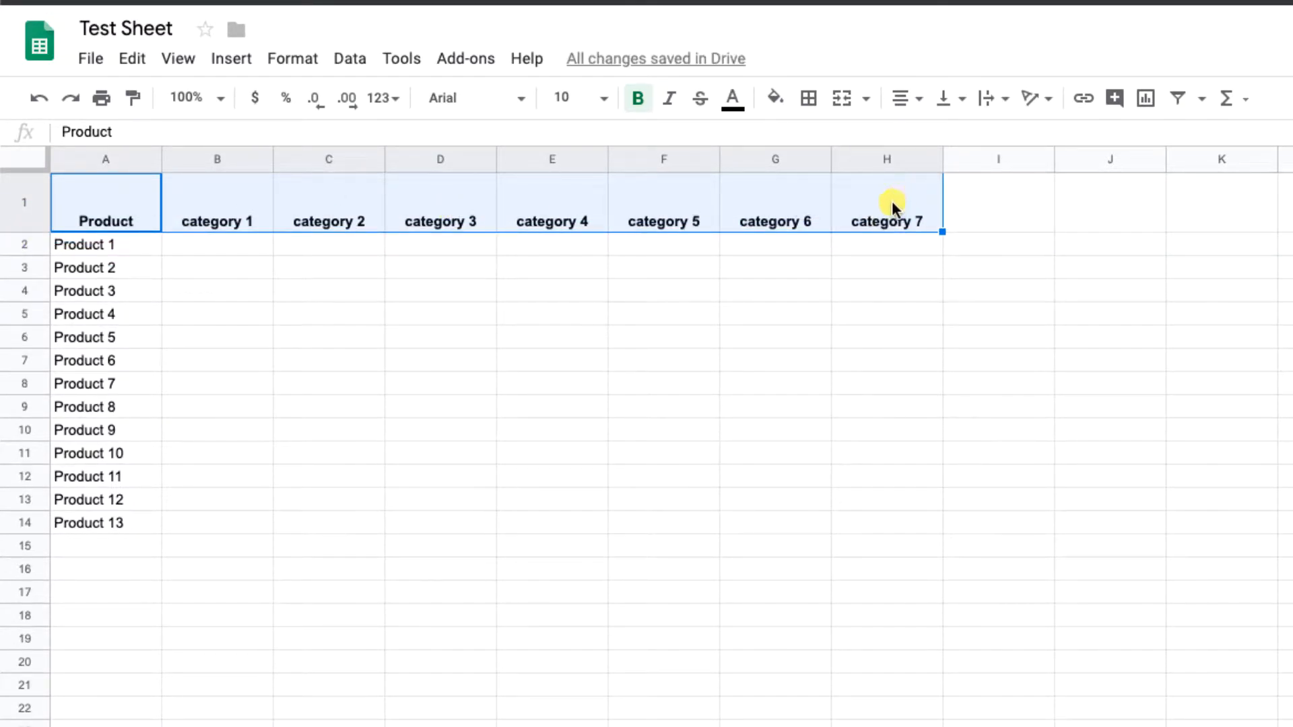
# Step: Align the text of header cells A1 to H1 vertically to the middle
pyautogui.click(953, 101)
pyautogui.click(975, 136)
pyautogui.click(951, 101)
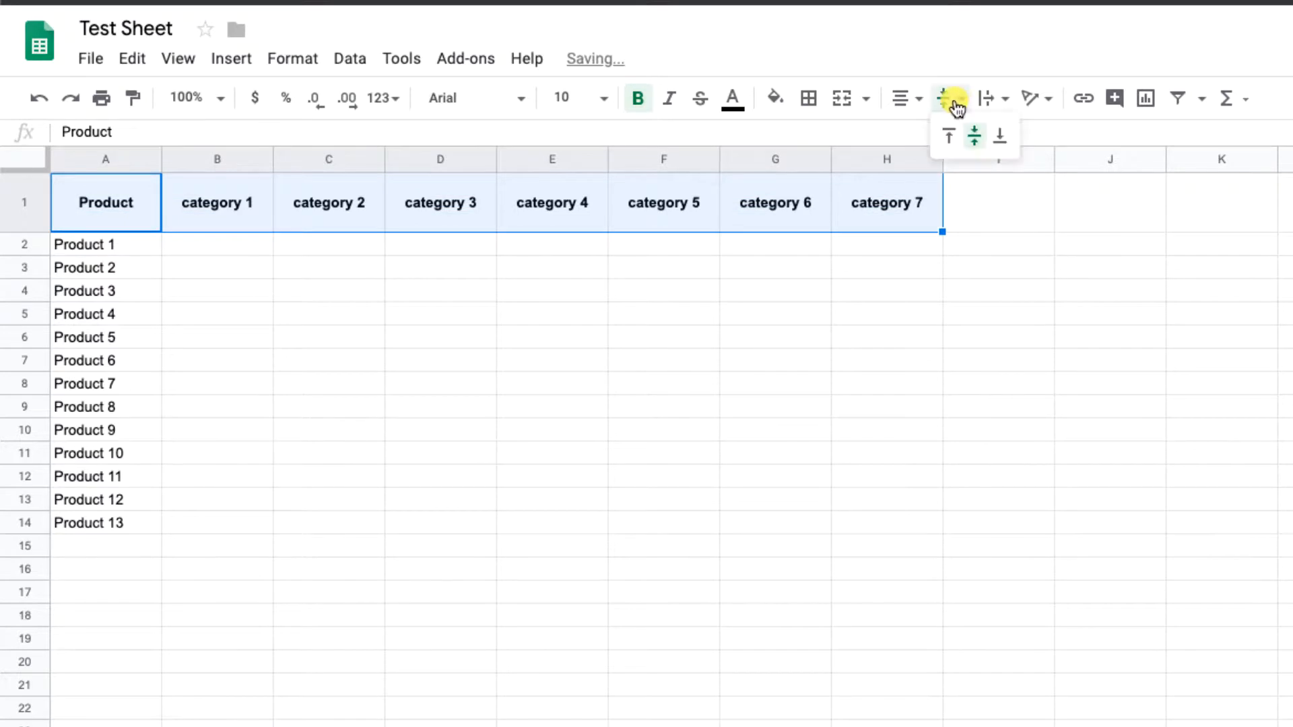
pyautogui.click(951, 142)
pyautogui.click(951, 101)
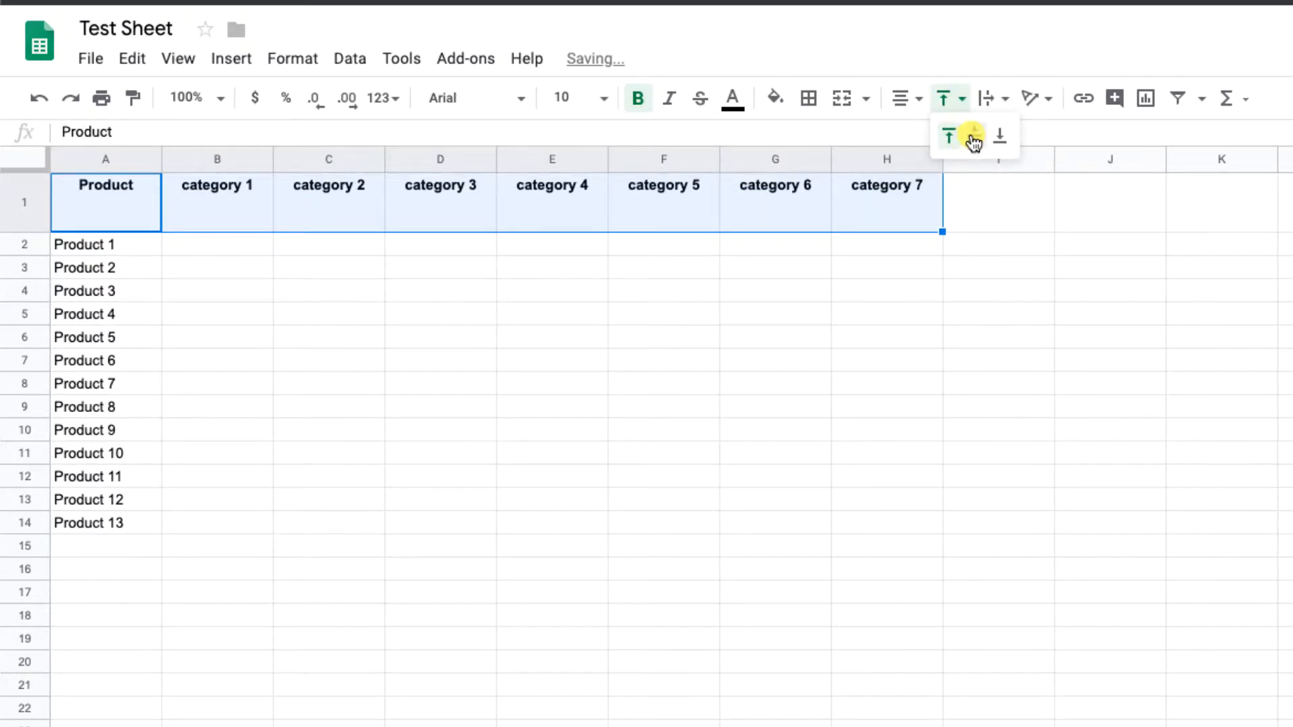
pyautogui.click(974, 137)
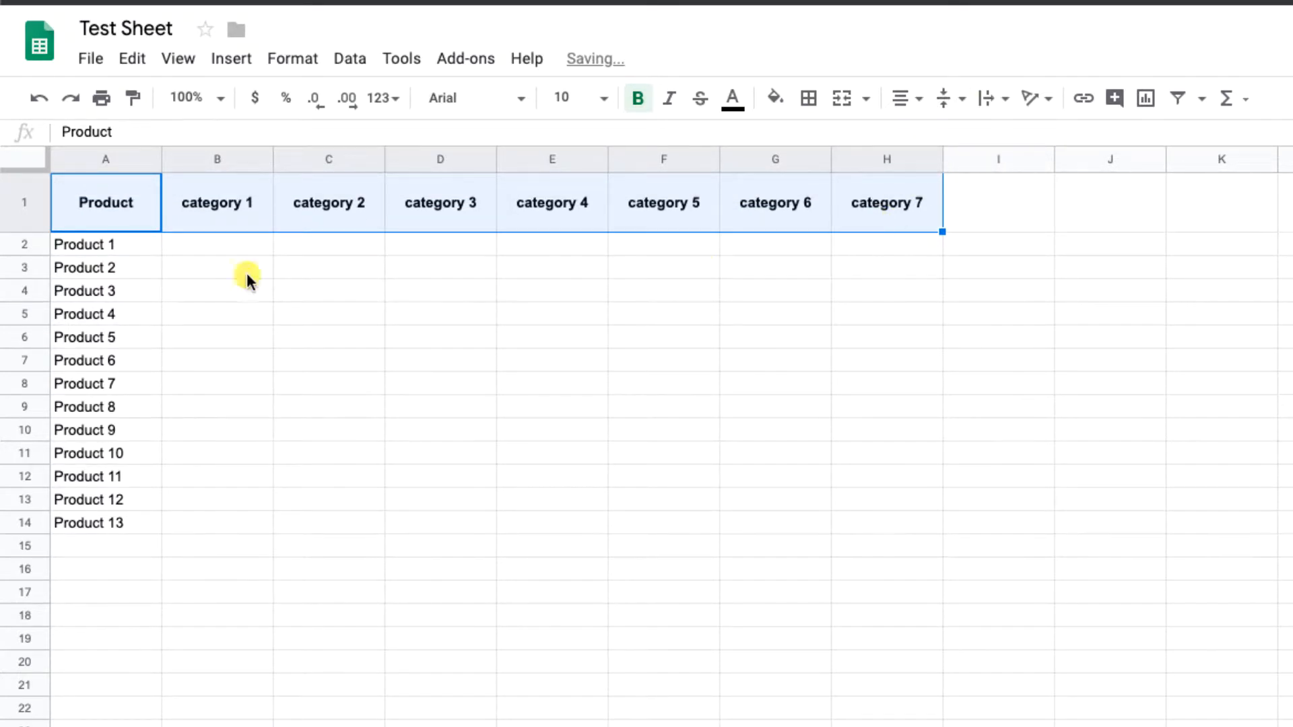
# Step: Make the product names in cells A2 to A14 bold
pyautogui.moveTo(172, 232); pyautogui.dragTo(120, 523)
pyautogui.hotkey('ctrl', 'z')
pyautogui.click(180, 272)
pyautogui.click(637, 99)
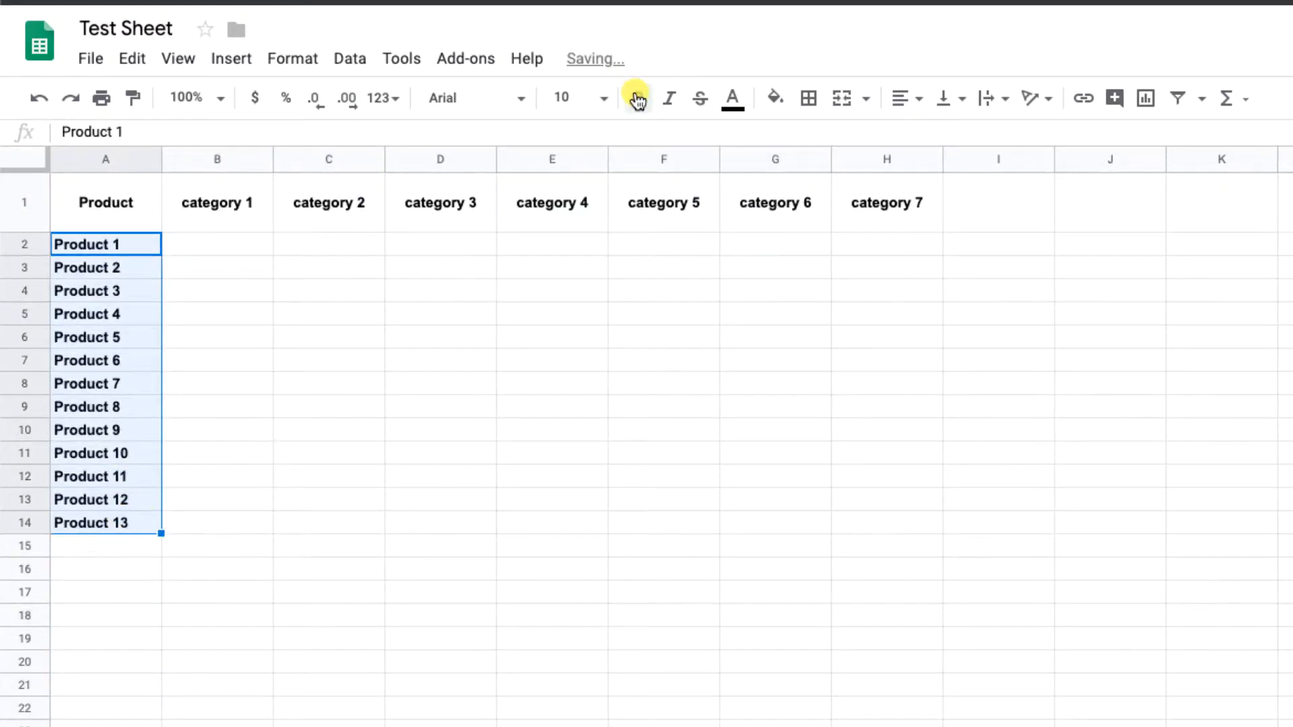
pyautogui.click(351, 458)
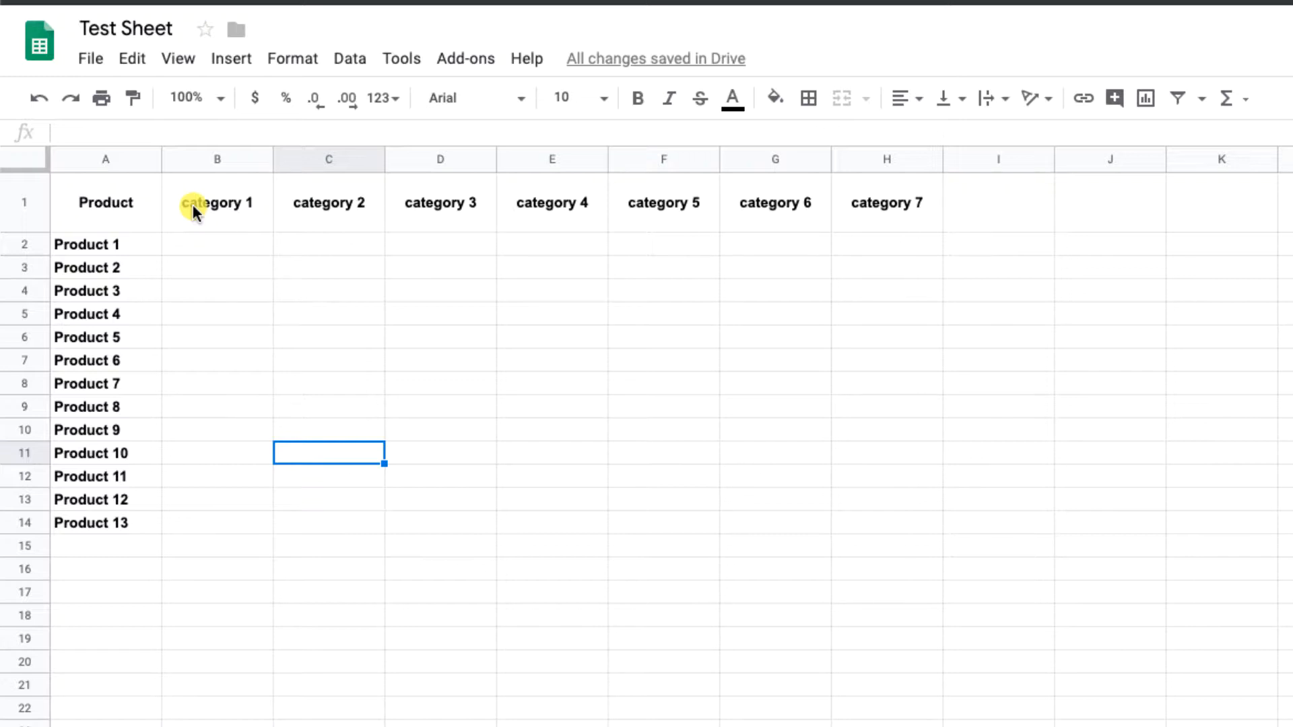
# Step: Freeze 1 row and 1 column so the header row and the product column are locked
pyautogui.click(179, 62)
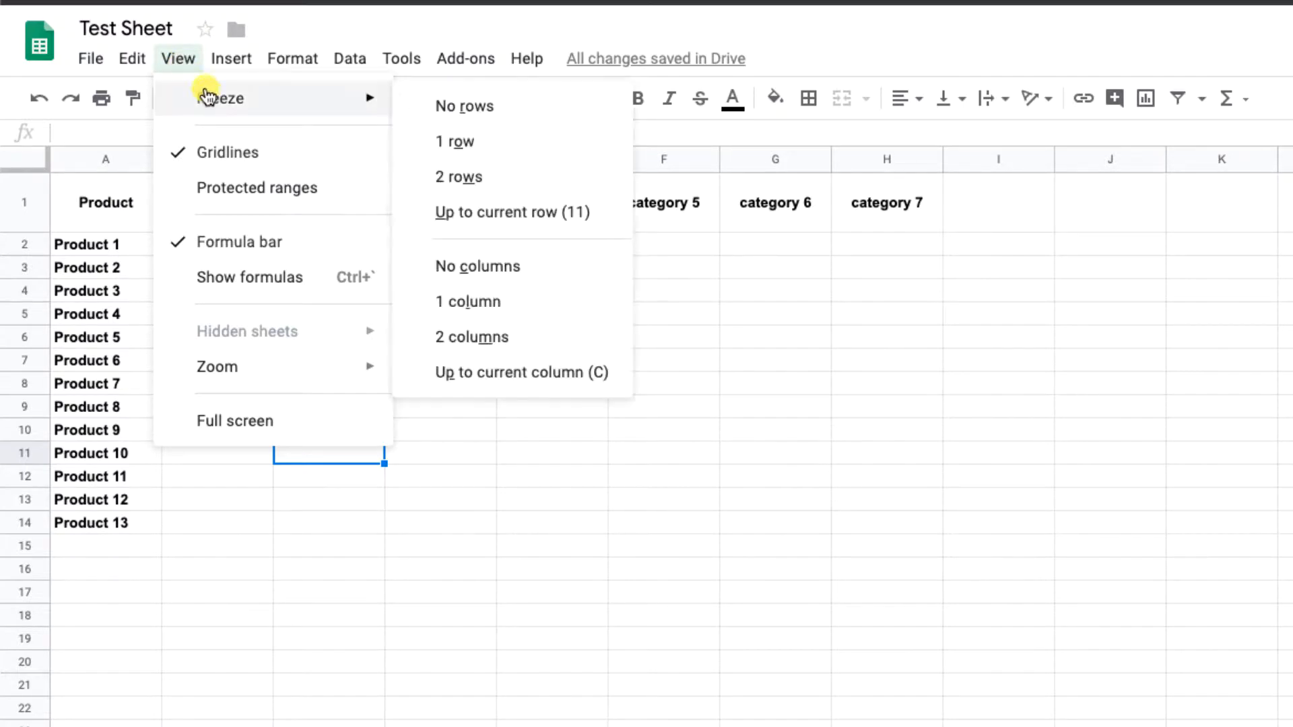
pyautogui.moveTo(217, 98)
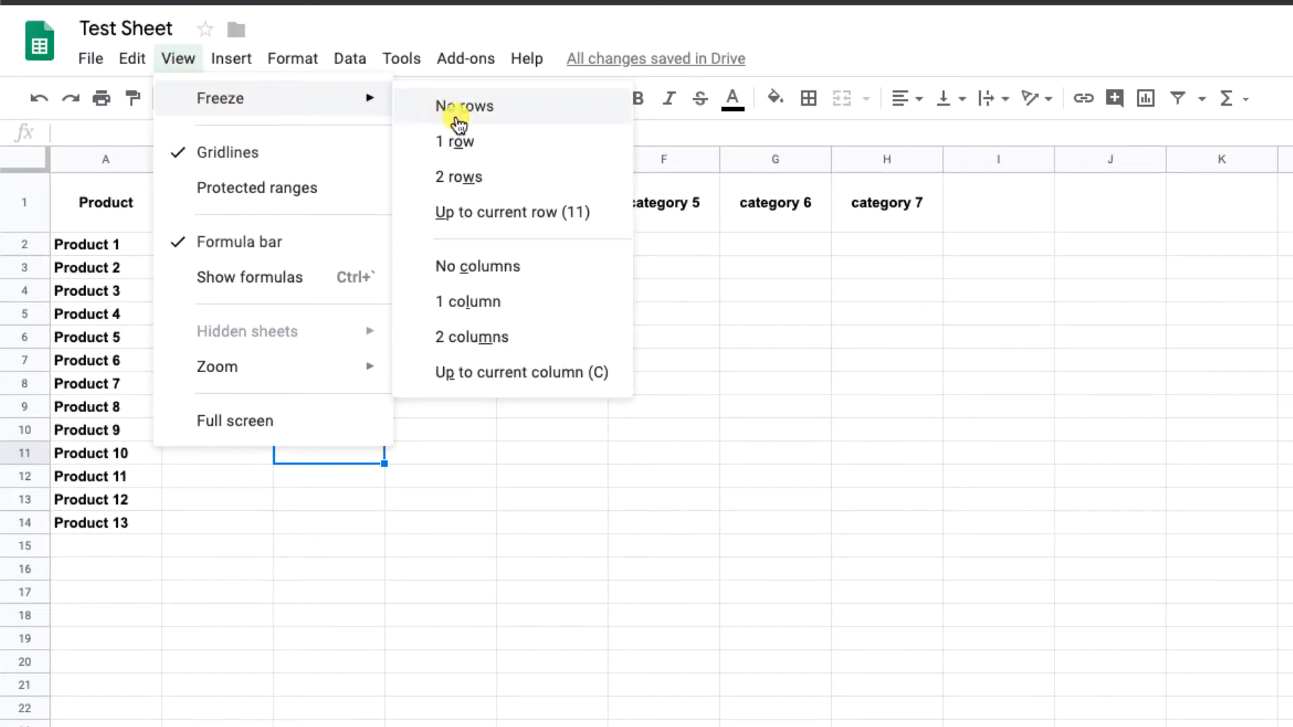
pyautogui.click(466, 141)
pyautogui.click(180, 66)
pyautogui.moveTo(211, 97)
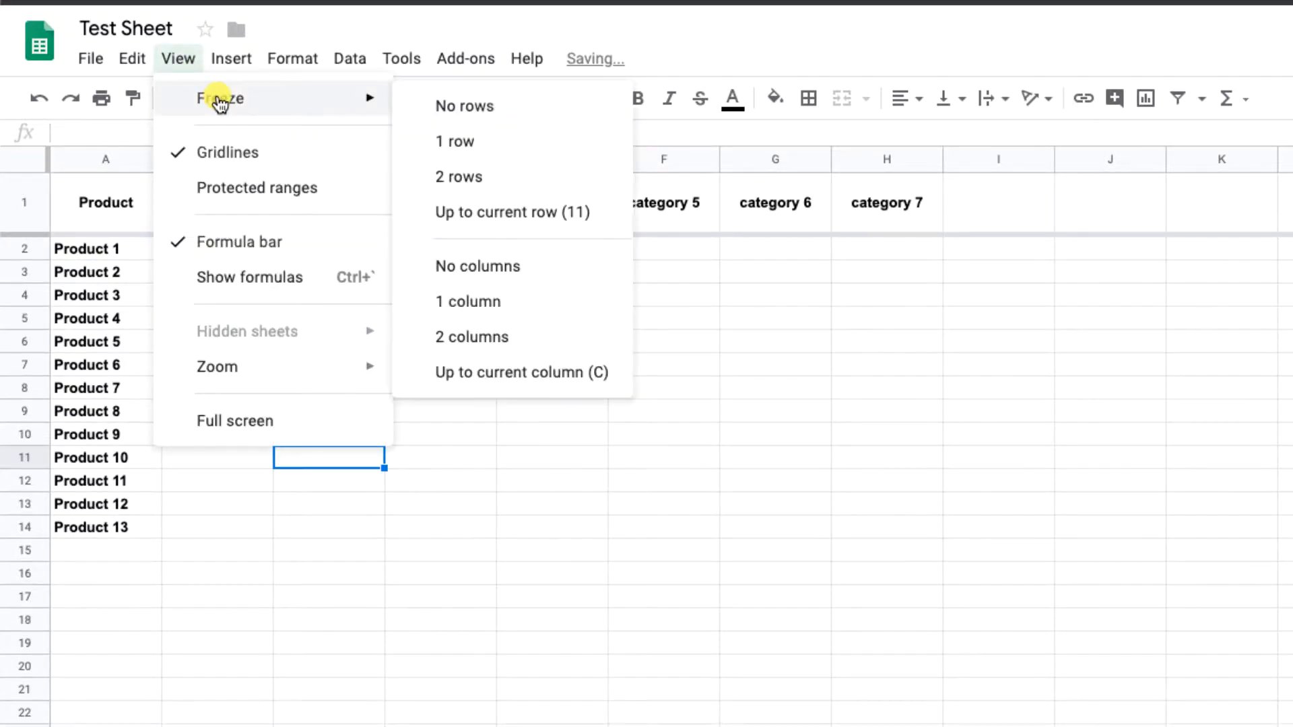
pyautogui.click(473, 304)
pyautogui.click(239, 313)
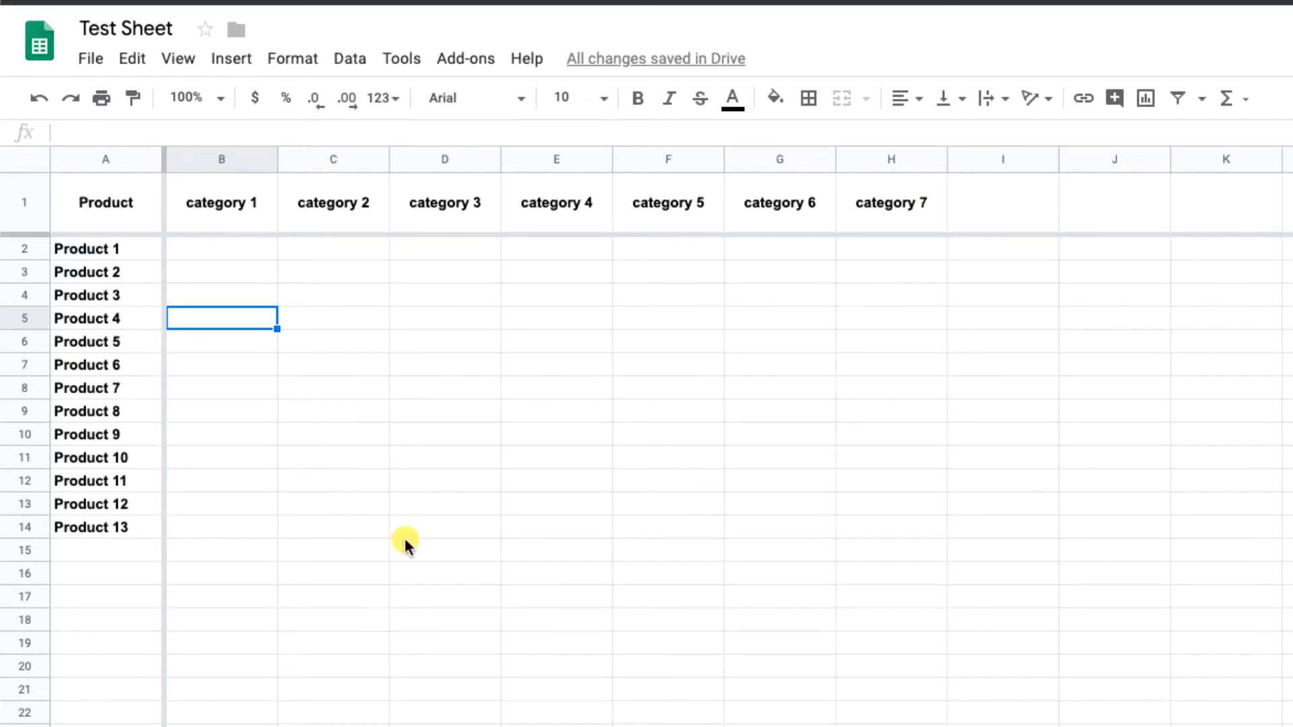
# Step: Check how the frozen header row and product column behave when viewing distant rows and columns of the sheet
pyautogui.scroll(-8, 405, 539)
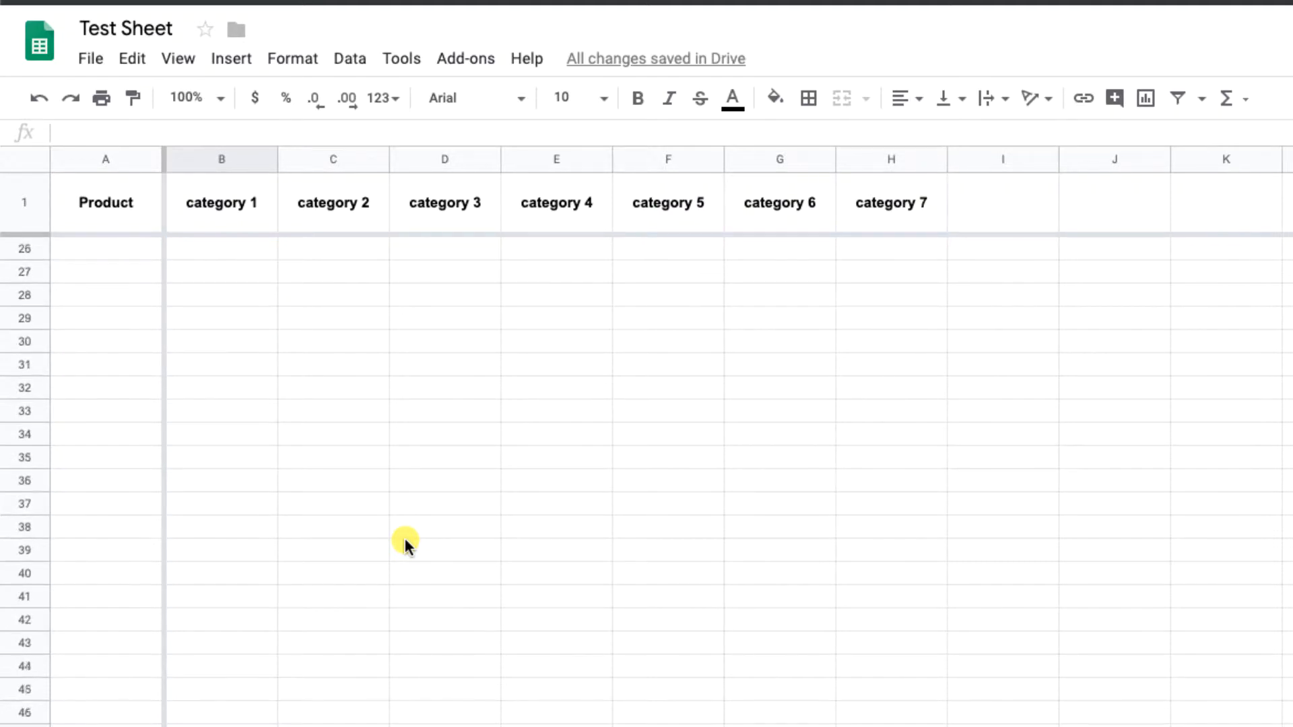
pyautogui.scroll(-20, 406, 542)
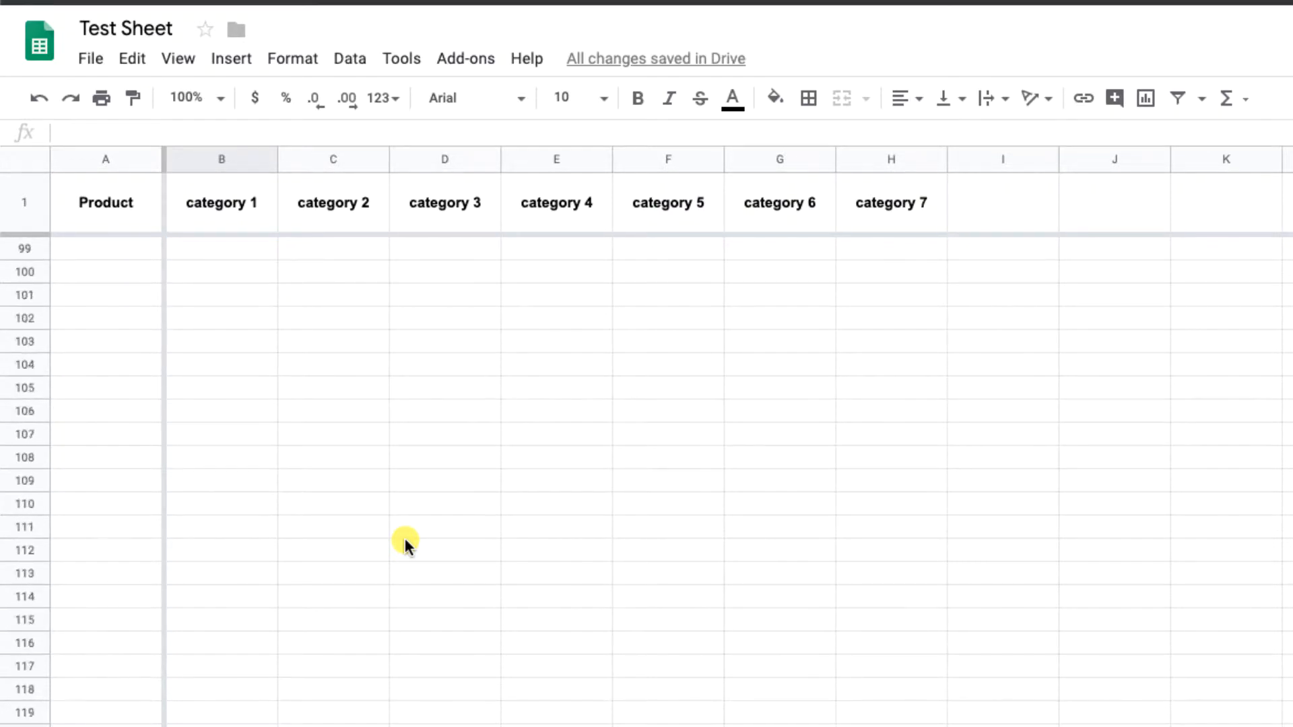
pyautogui.scroll(-4, 405, 539)
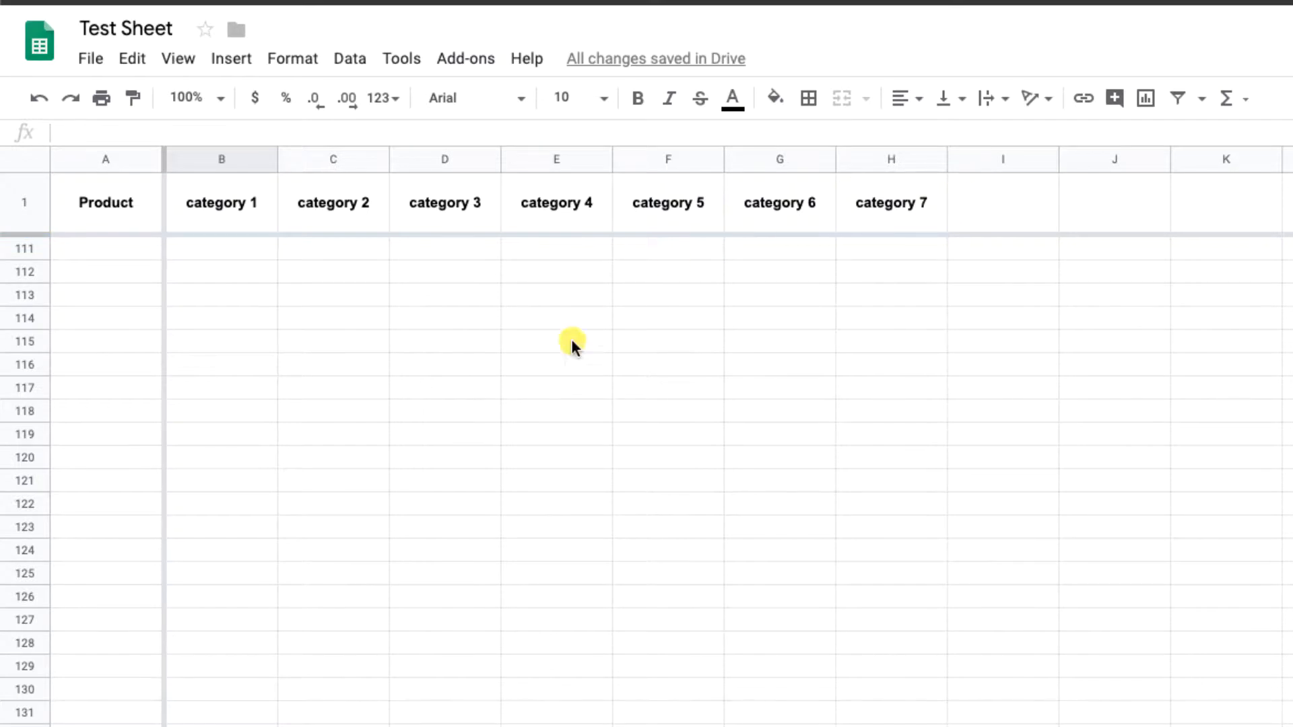
pyautogui.scroll(20, 477, 452)
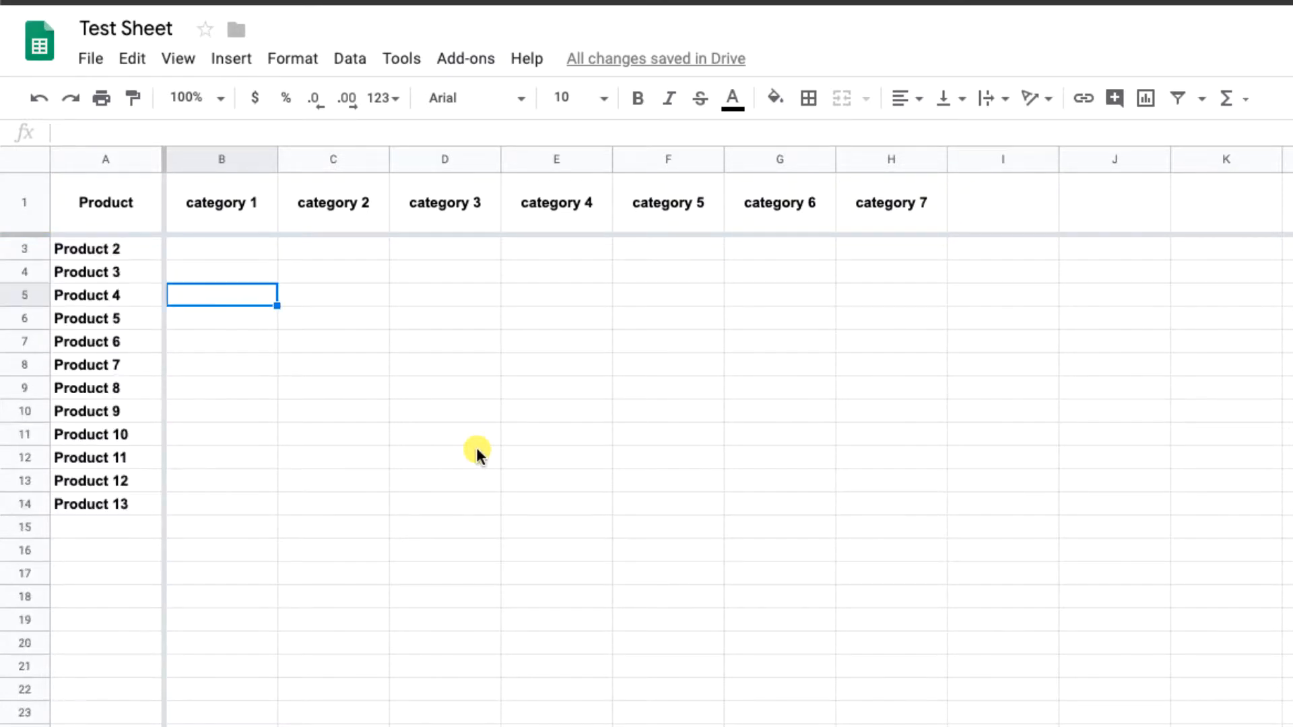
pyautogui.hscroll(9, 1035, 588)
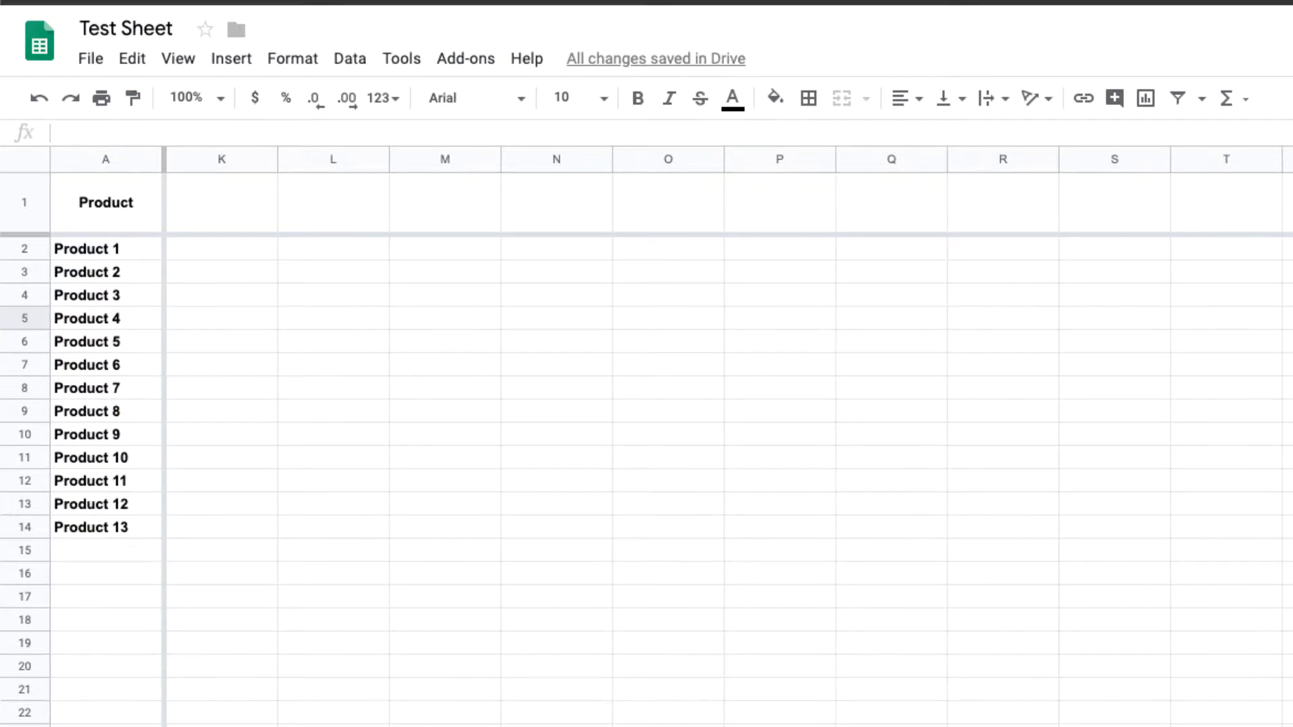
pyautogui.hscroll(-9, 361, 581)
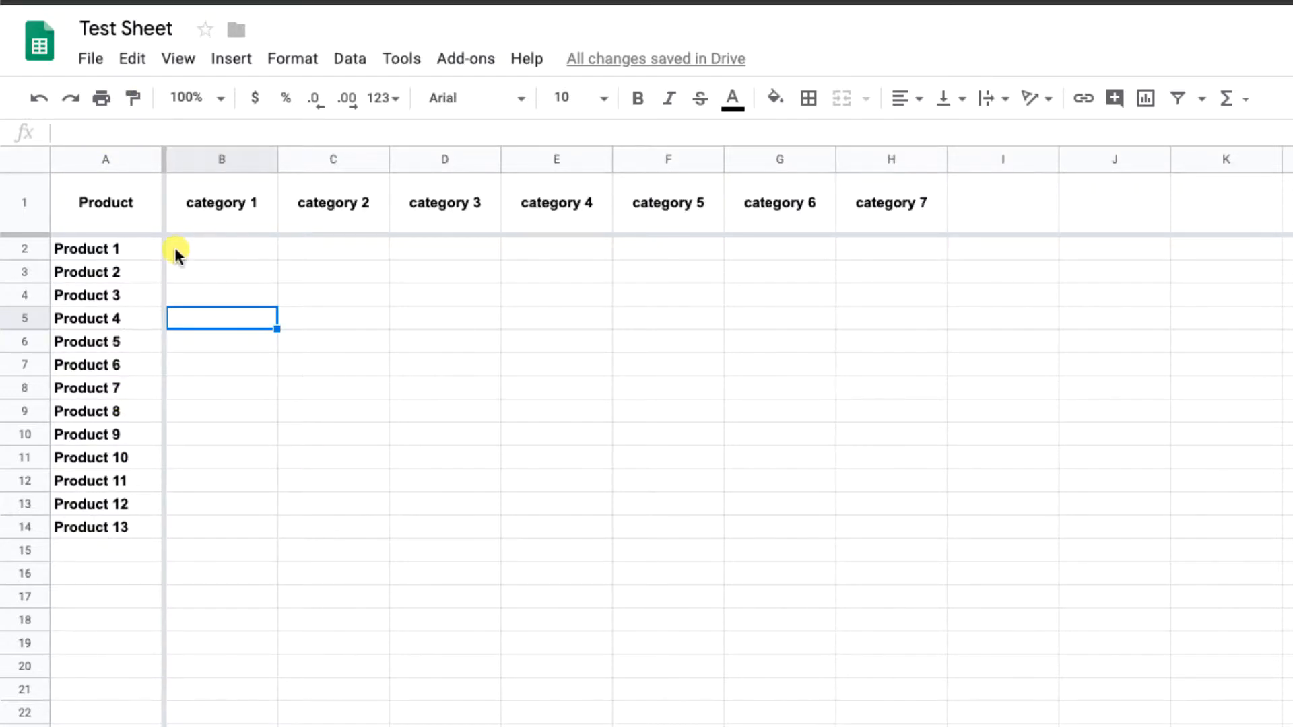
pyautogui.hscroll(2, 1004, 280)
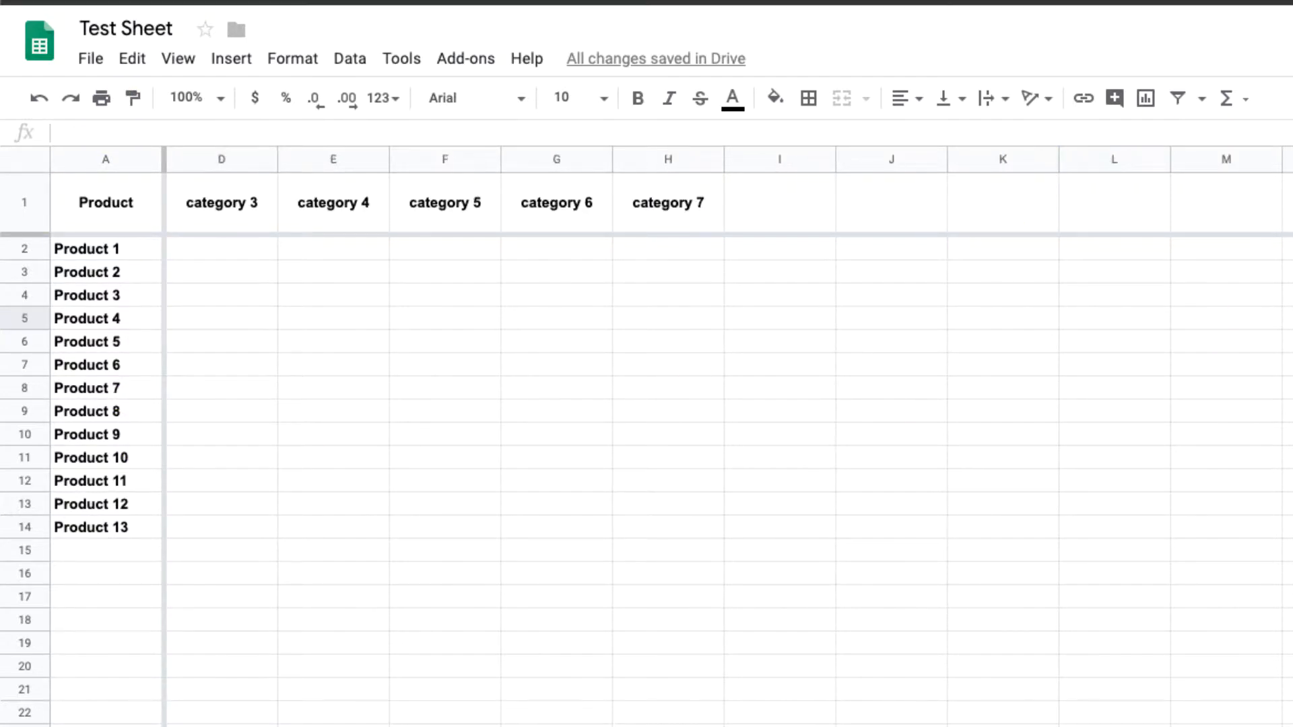
pyautogui.hscroll(7, 727, 438)
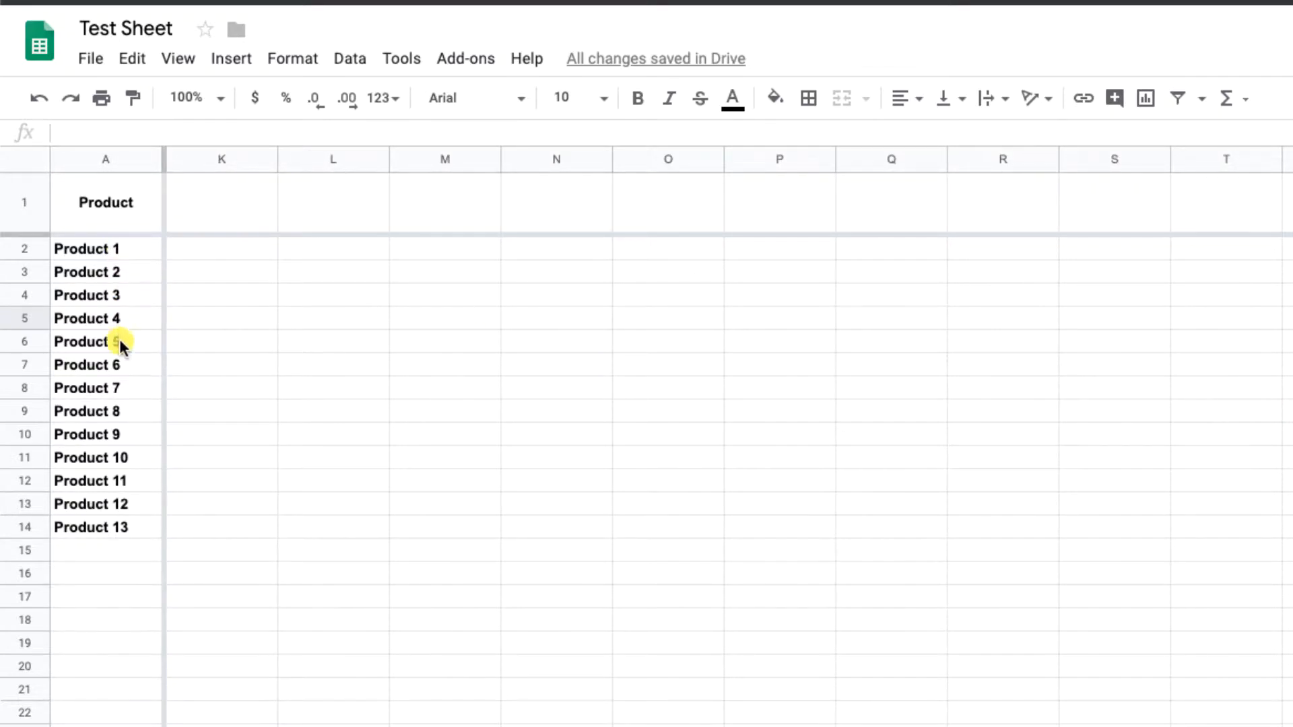
pyautogui.hscroll(-9, 317, 487)
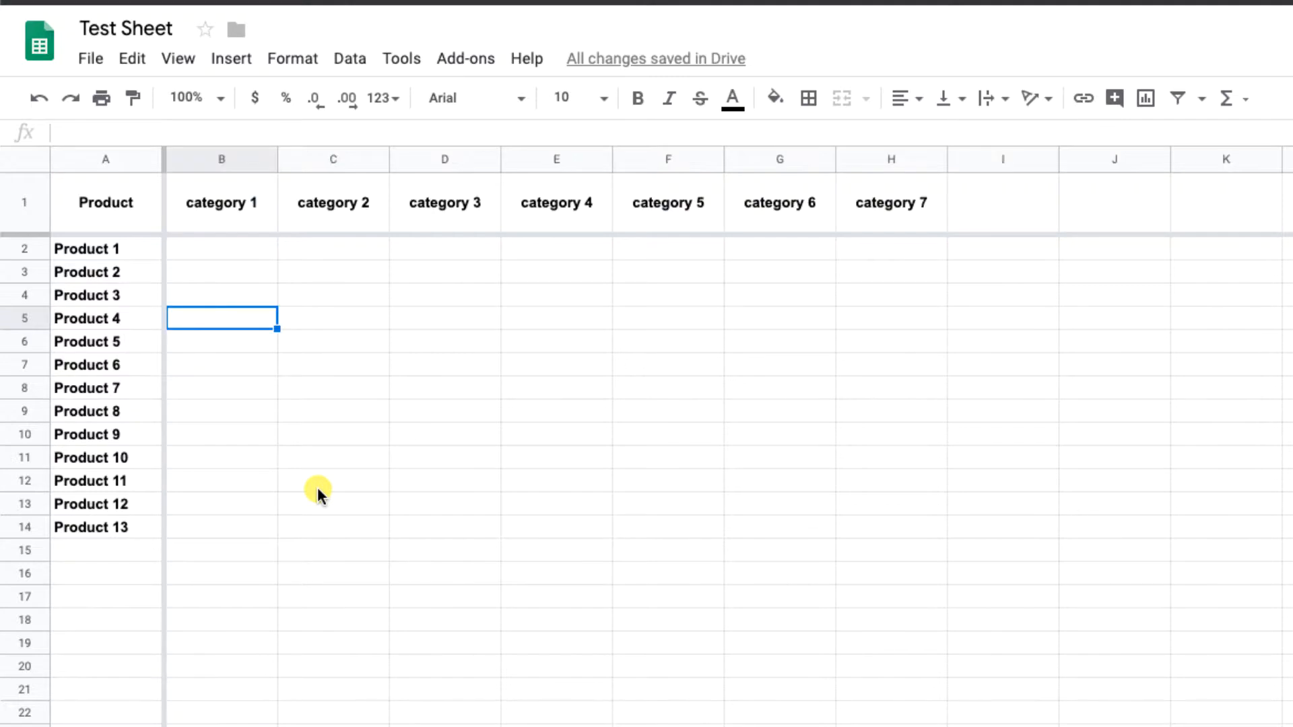
pyautogui.scroll(-20, 872, 648)
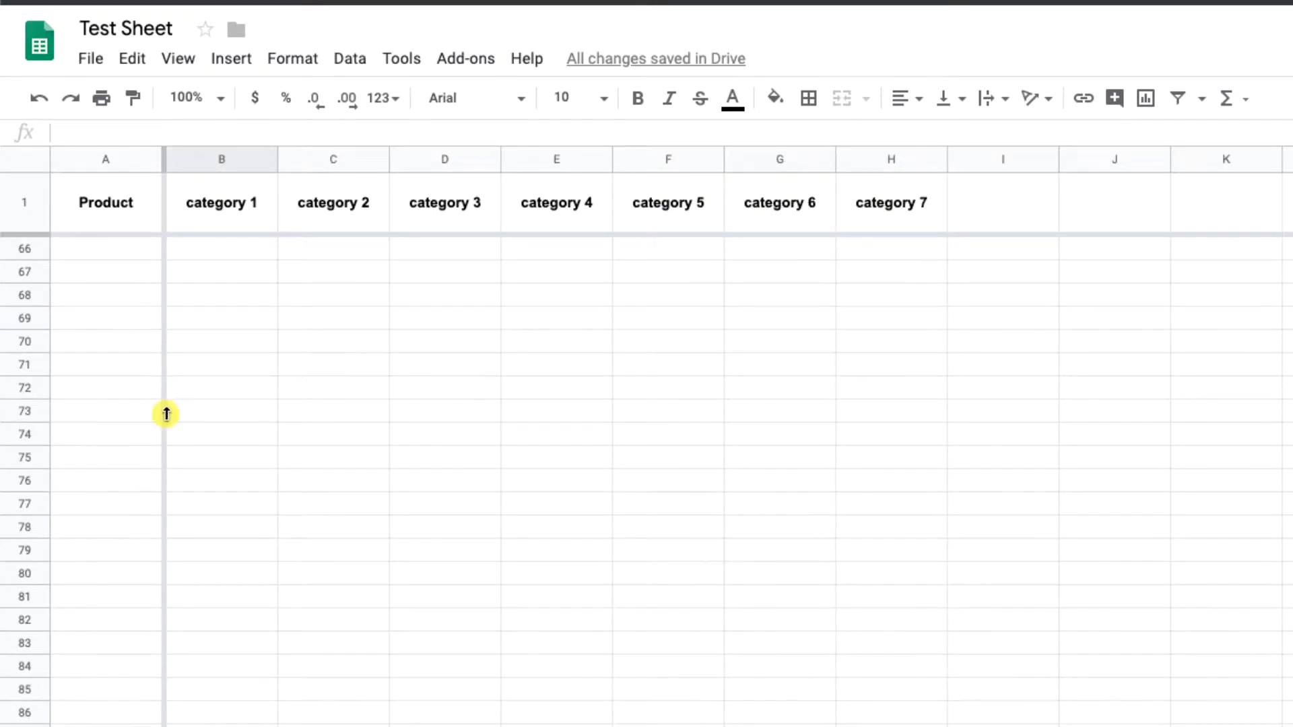
pyautogui.scroll(20, 472, 547)
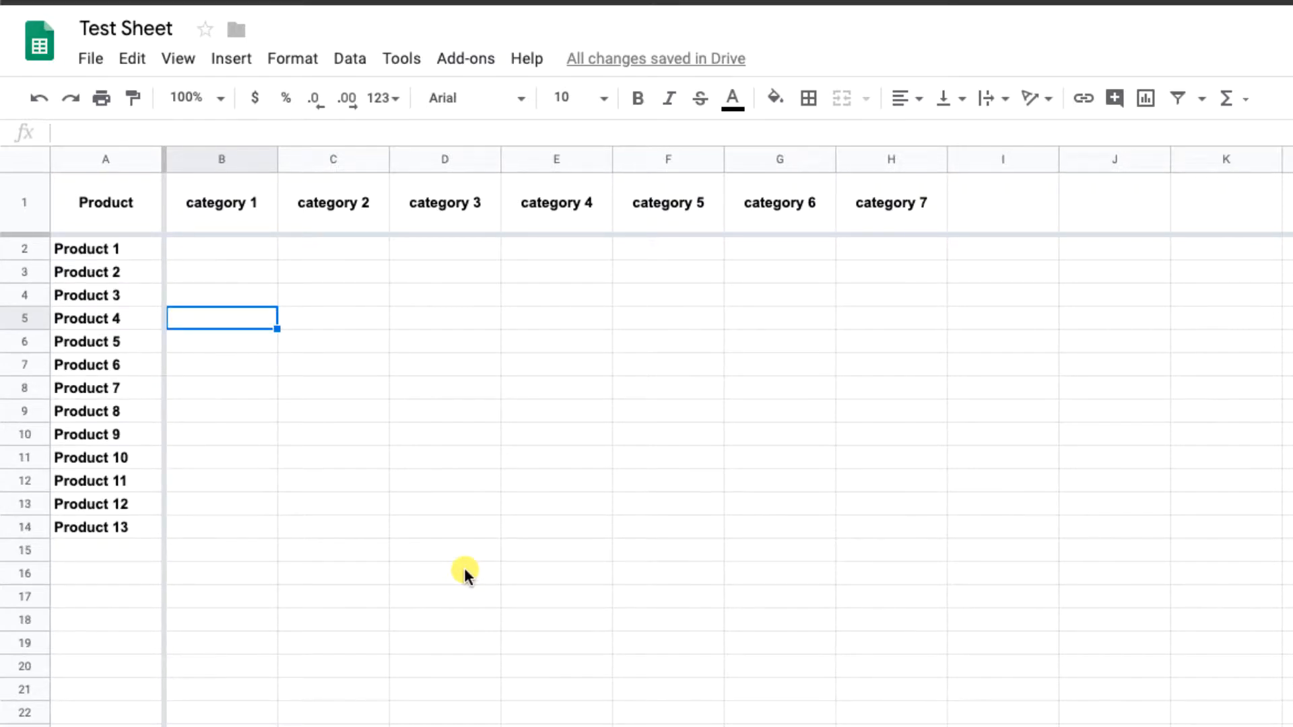
pyautogui.click(474, 488)
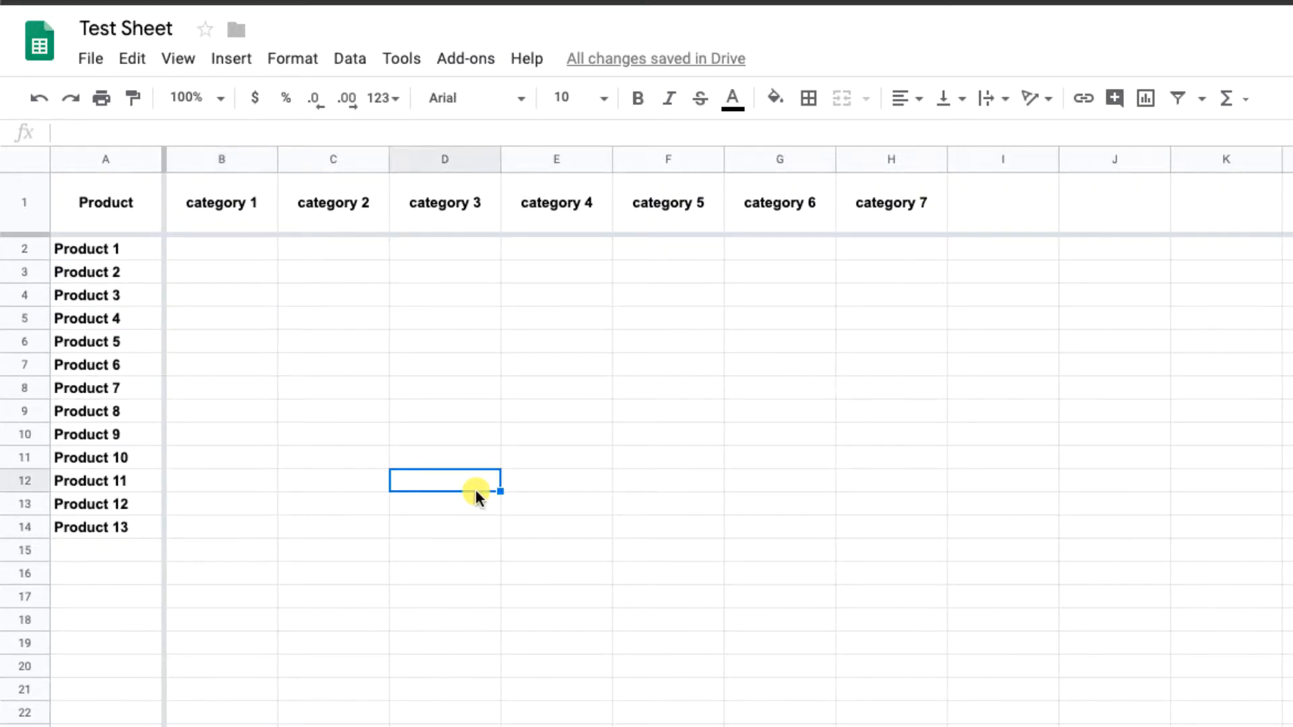
# Step: Enter 12, 15, 14, 13, 5 and 4 in B2 to B7 as the category 1 values of Products 1 to 6
pyautogui.click(211, 258)
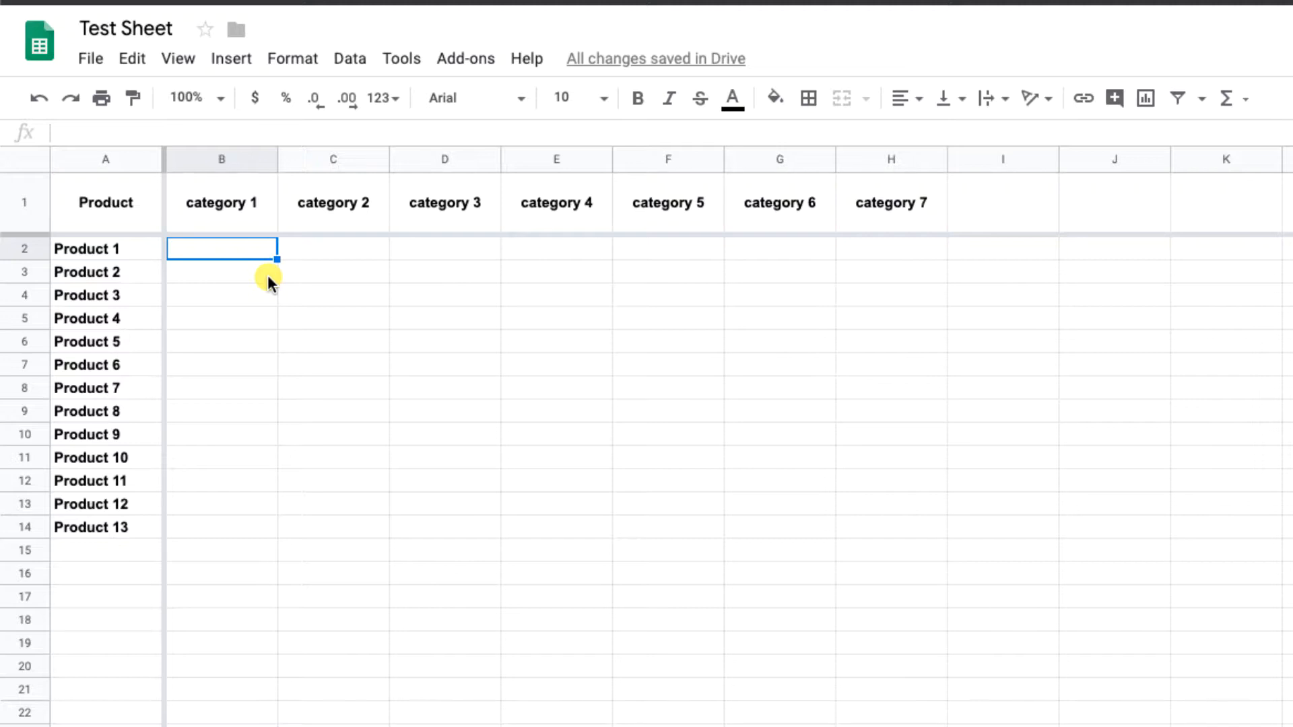
pyautogui.write('12')
pyautogui.press('Return')
pyautogui.write('15')
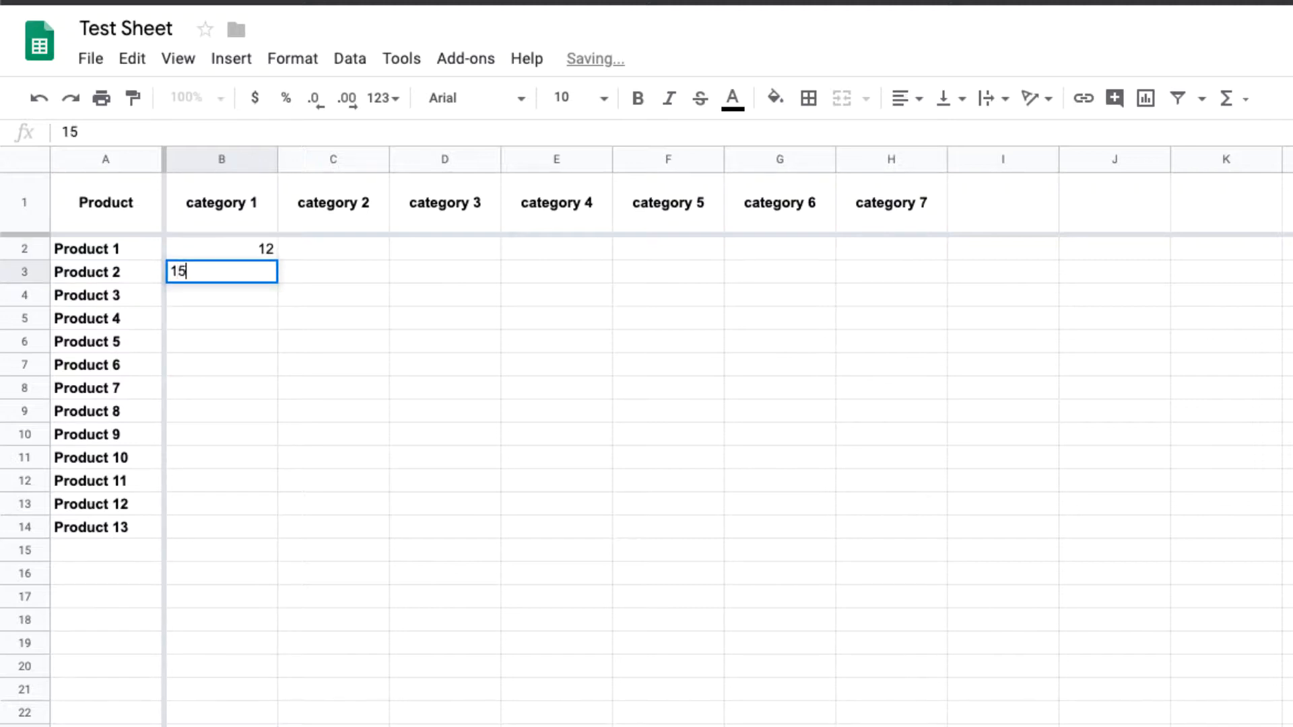
pyautogui.press('Return')
pyautogui.write('14')
pyautogui.press('Return')
pyautogui.write('13')
pyautogui.press('Return')
pyautogui.write('5')
pyautogui.press('Return')
pyautogui.write('4')
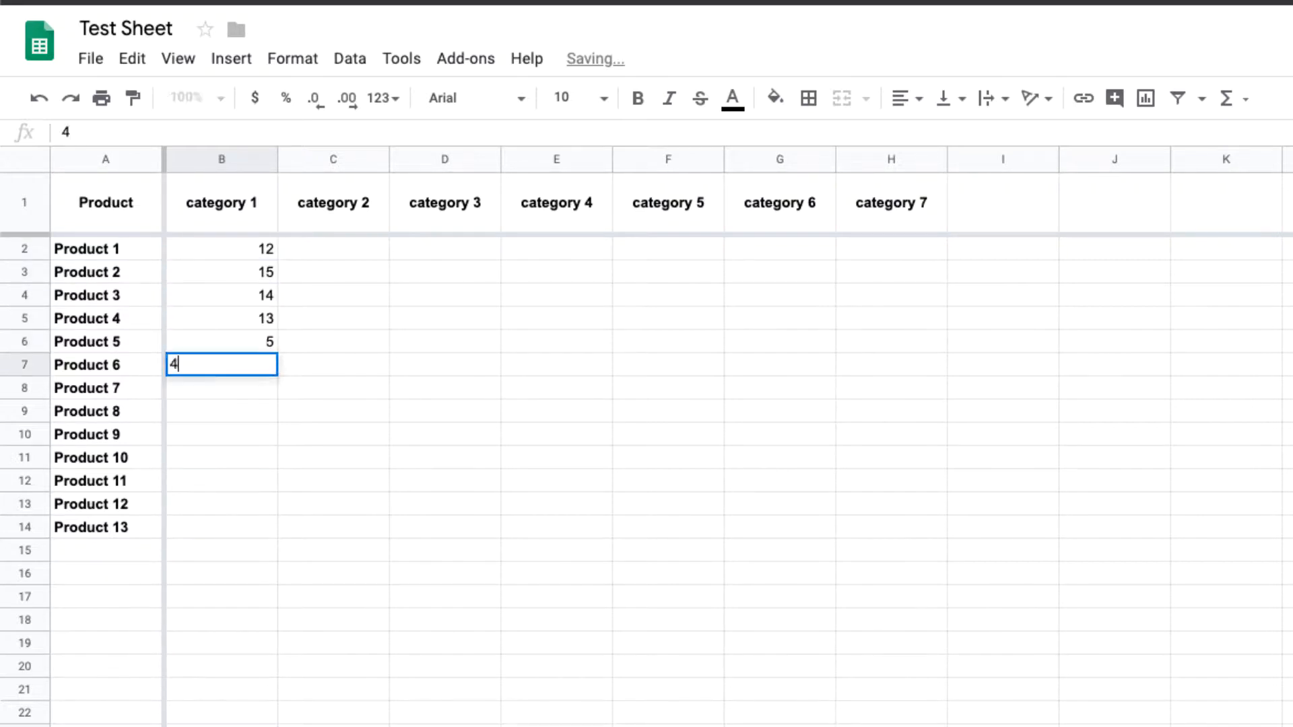
pyautogui.press('Return')
# Step: Enter 23, 12, 23, 34, 65 and 87 in B8 to B13 as the category 1 values of Products 7 to 12
pyautogui.write('23')
pyautogui.press('Return')
pyautogui.write('12')
pyautogui.press('Return')
pyautogui.write('23')
pyautogui.press('Return')
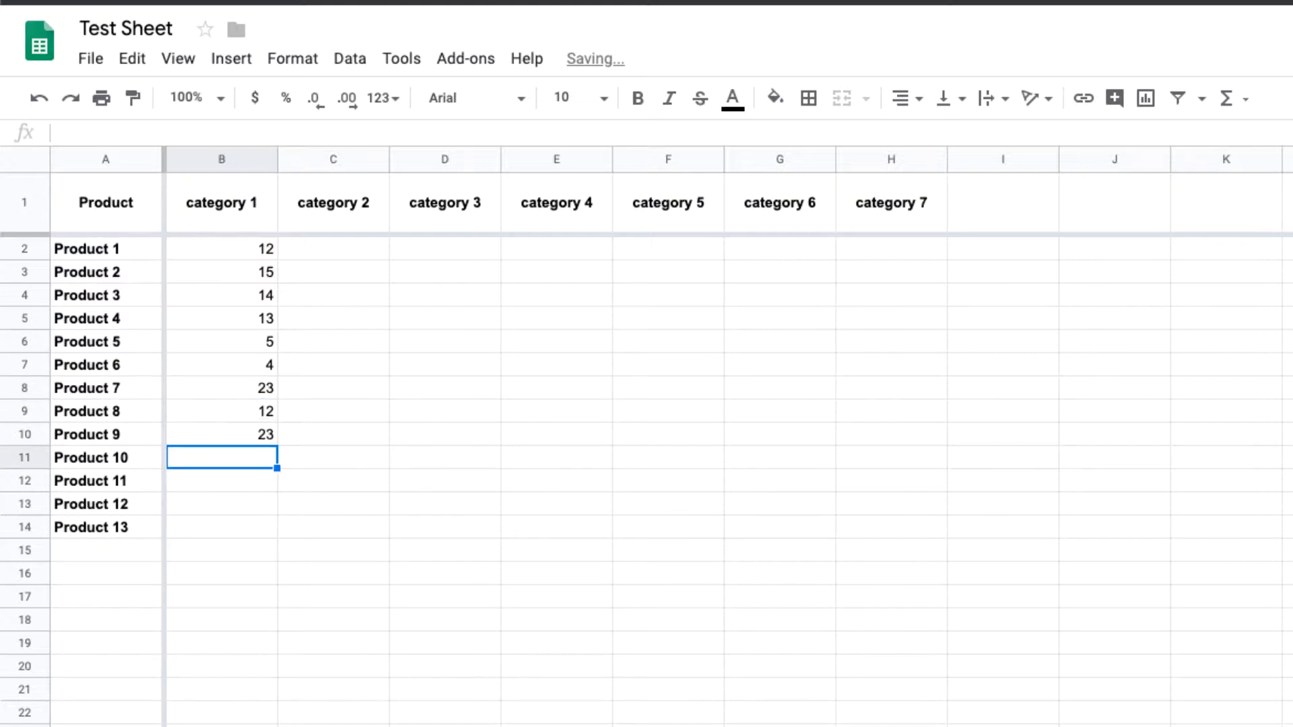
pyautogui.write('34')
pyautogui.press('Return')
pyautogui.write('65')
pyautogui.press('Return')
pyautogui.write('87')
pyautogui.press('Return')
# Step: Set the category 1 value of Product 13 in B14 to 43
pyautogui.write('456')
pyautogui.press('Return')
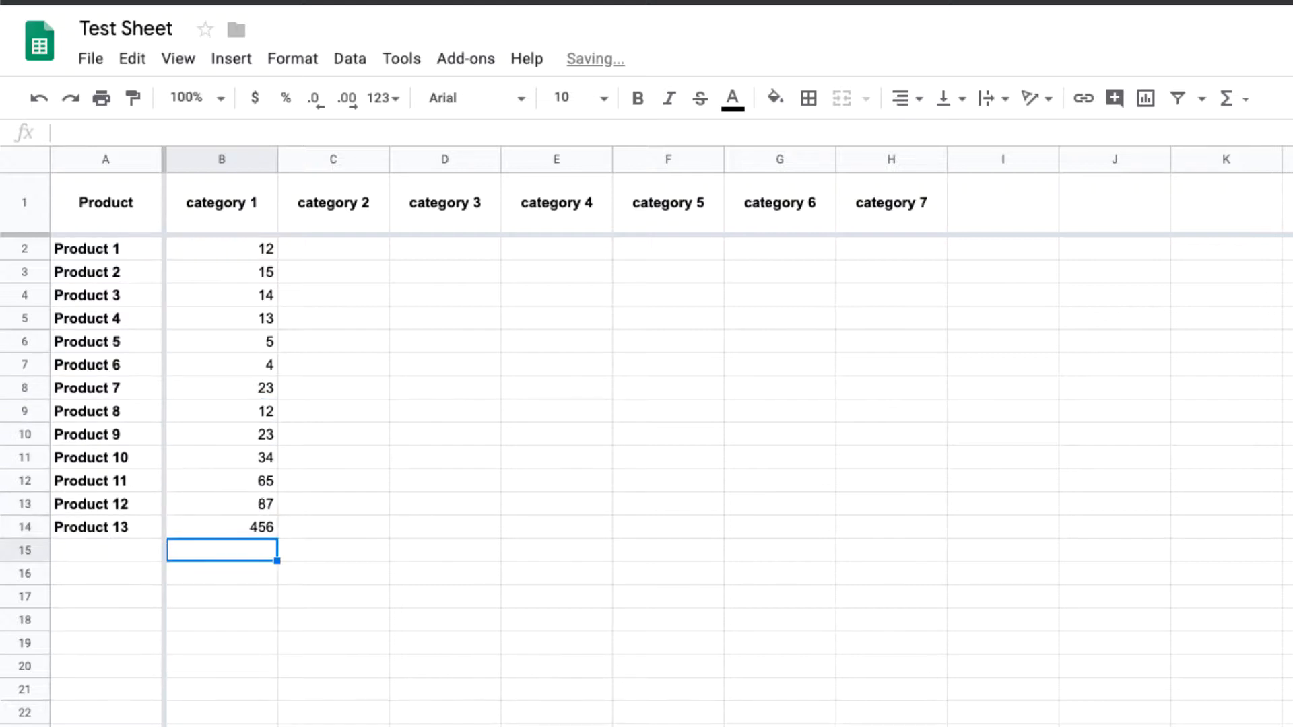
pyautogui.press('Up')
pyautogui.write('43')
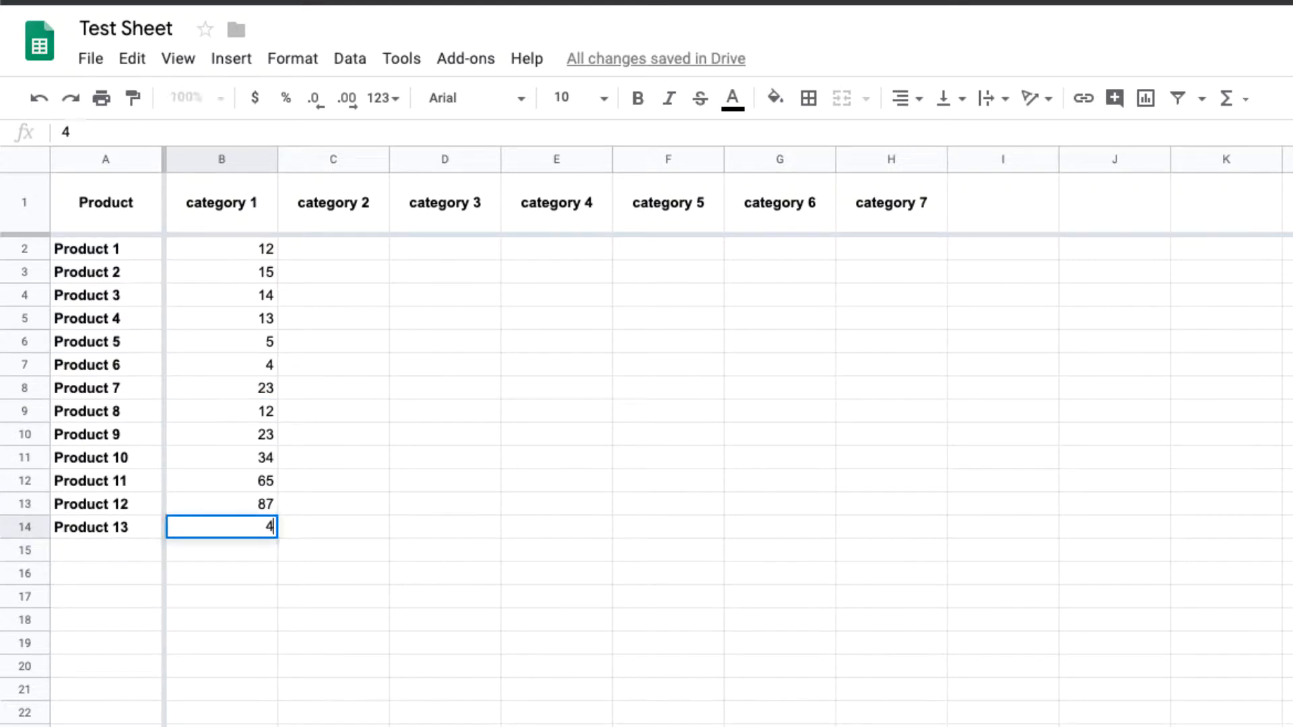
pyautogui.press('Return')
# Step: Enter 12 in C2, C3 and C4 under category 2, and autofill the value from C4 down to C14
pyautogui.click(308, 241)
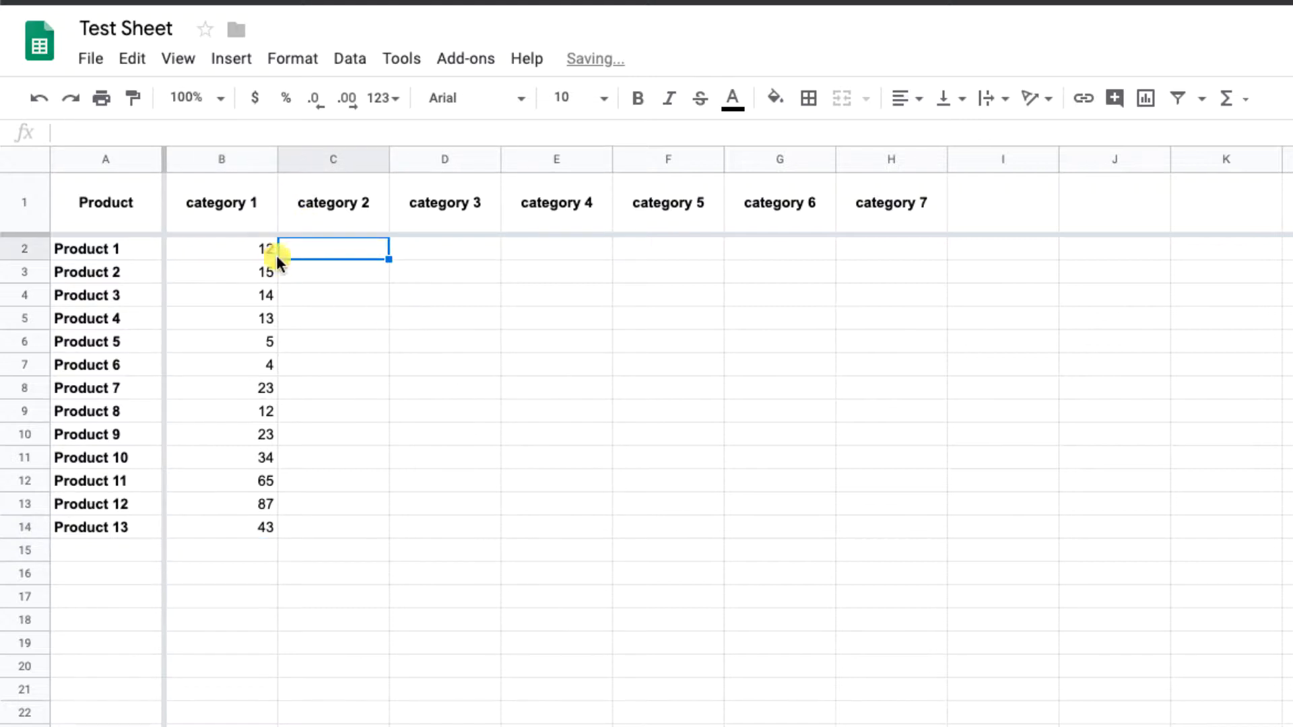
pyautogui.click(257, 251)
pyautogui.click(336, 257)
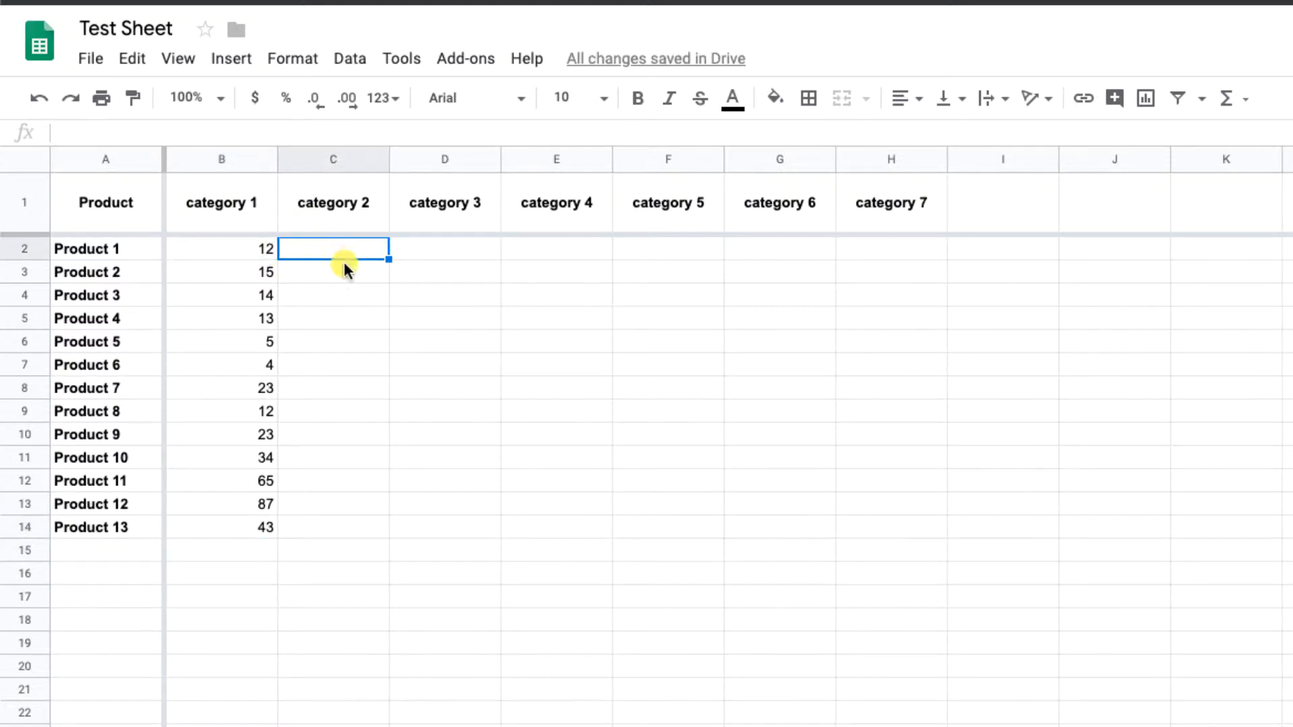
pyautogui.write('12')
pyautogui.press('Return')
pyautogui.write('12')
pyautogui.press('Return')
pyautogui.write('12')
pyautogui.press('Return')
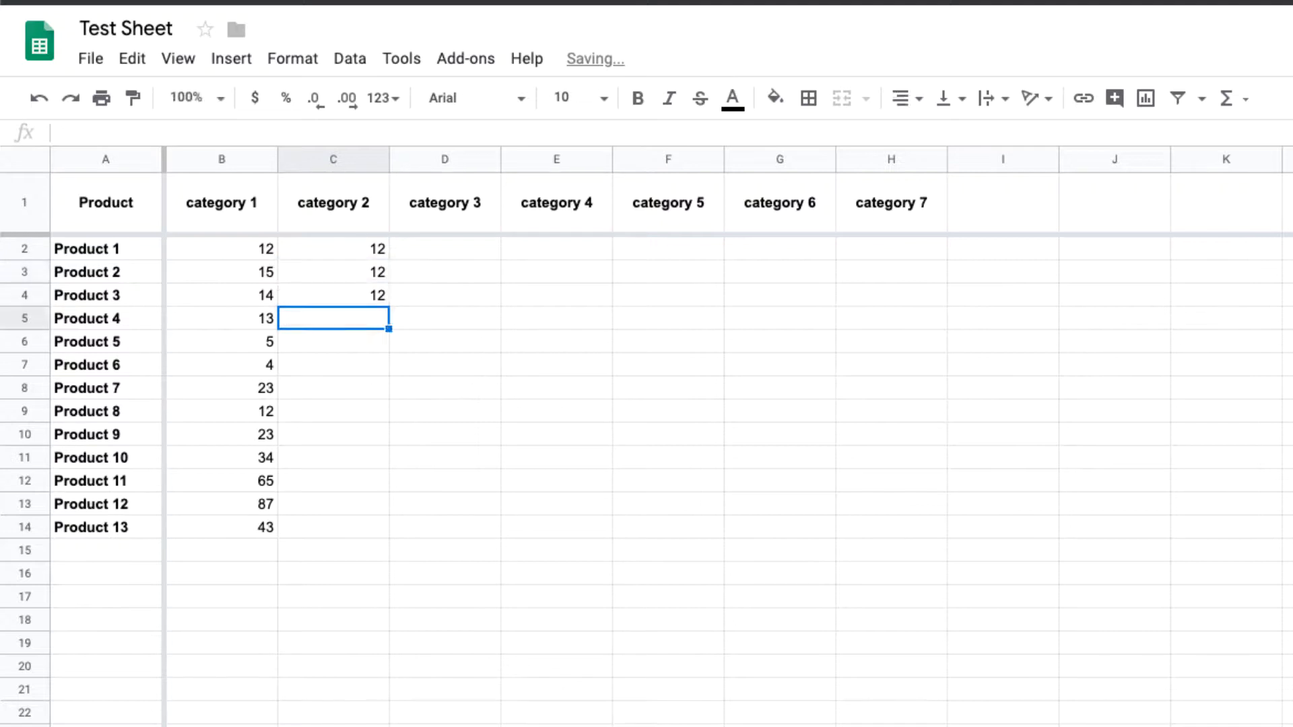
pyautogui.click(376, 291)
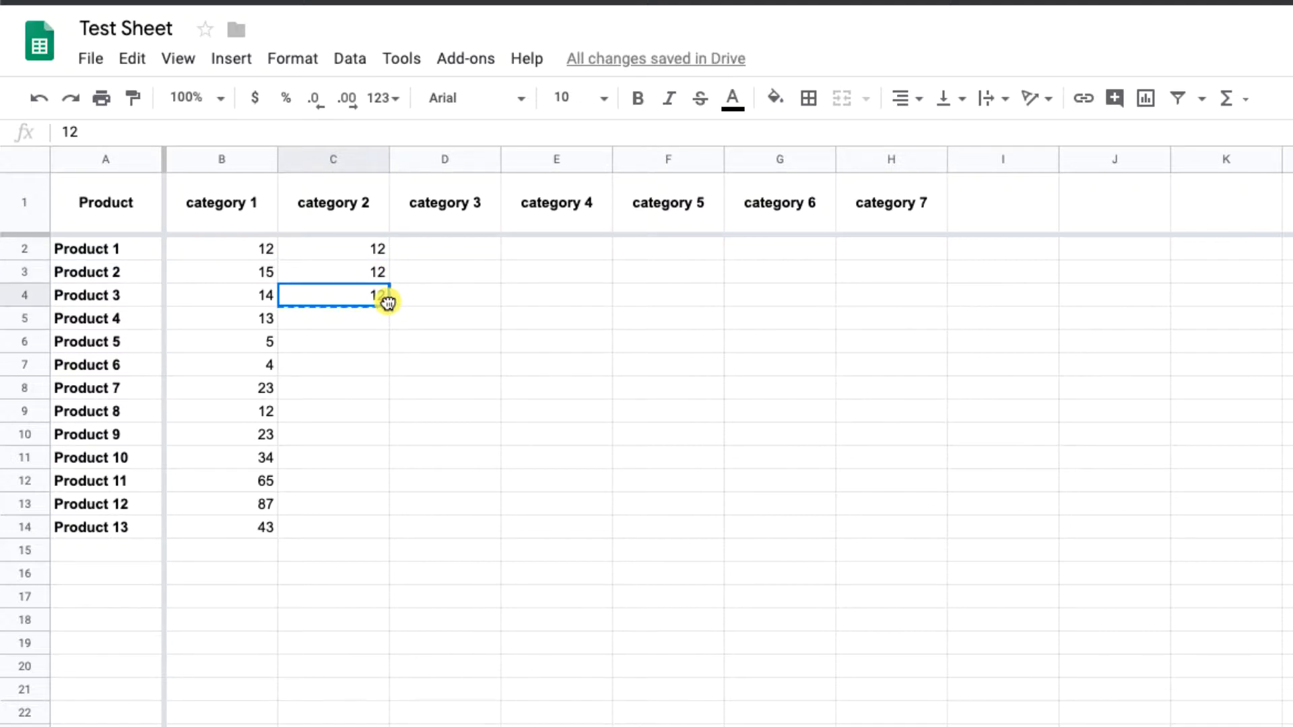
pyautogui.moveTo(390, 305); pyautogui.dragTo(376, 521)
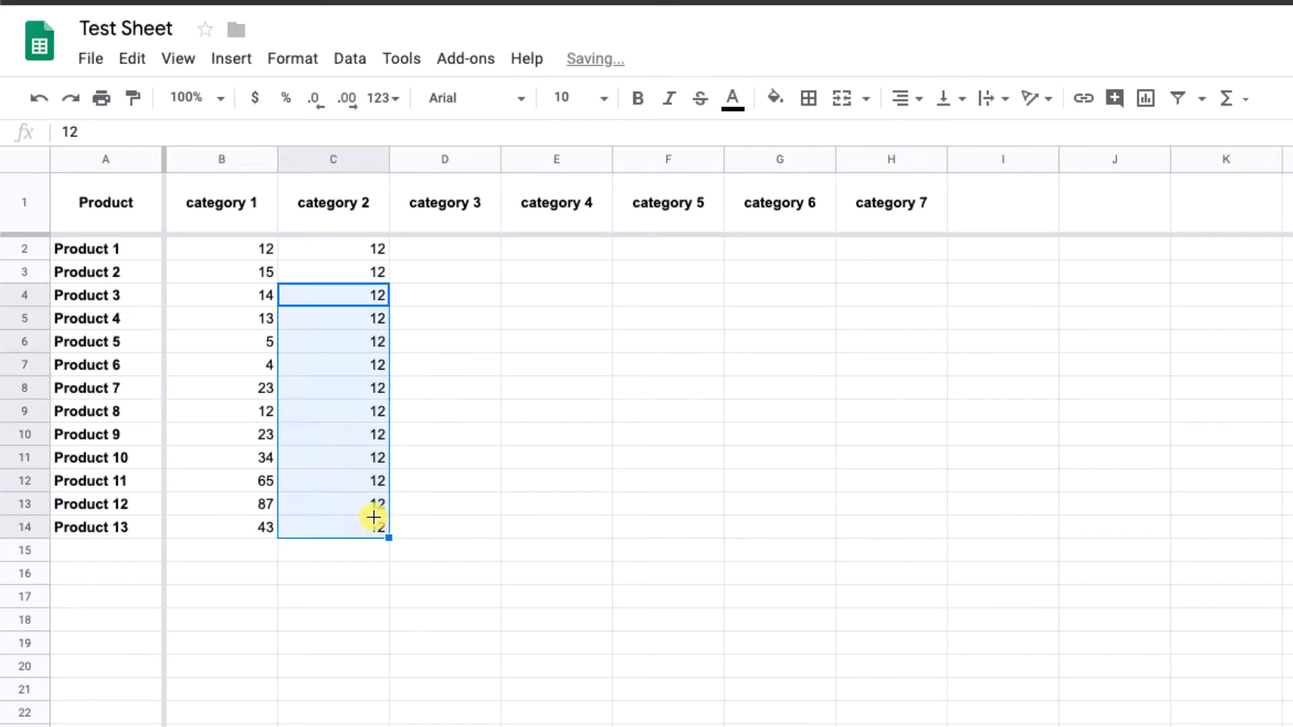
pyautogui.click(339, 302)
pyautogui.click(349, 250)
pyautogui.click(349, 271)
pyautogui.click(356, 297)
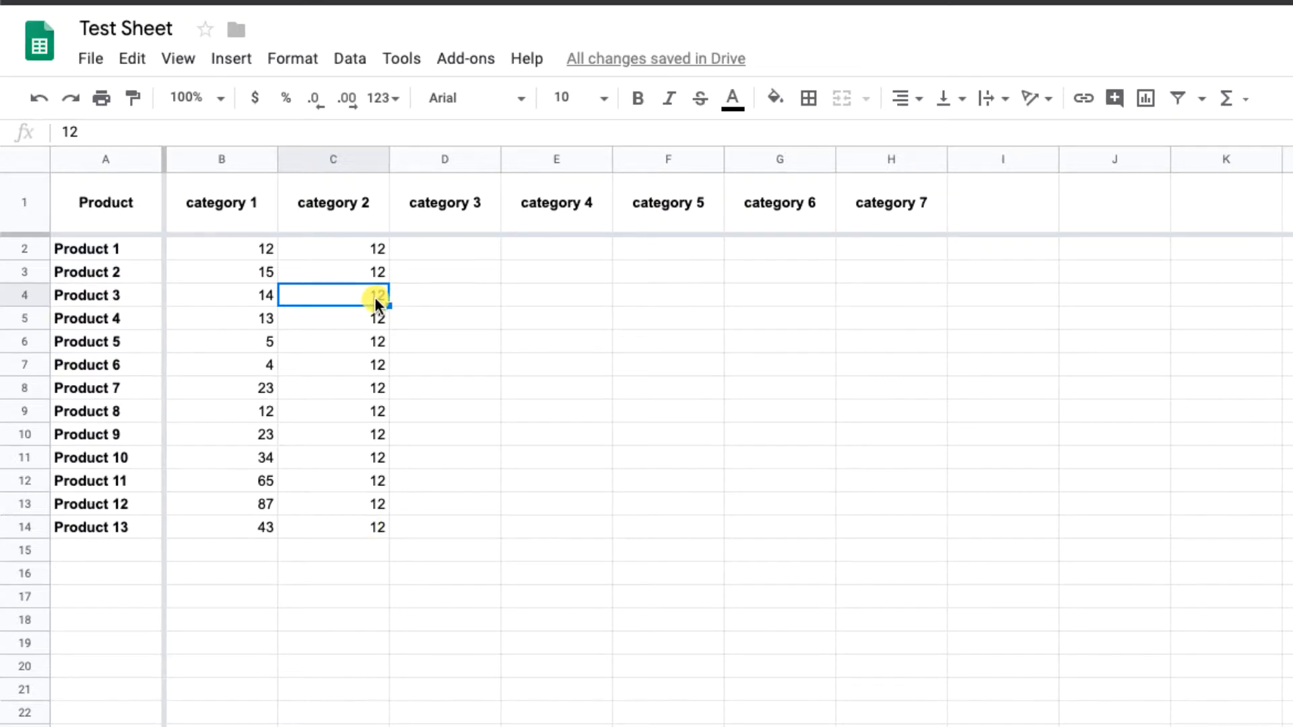
pyautogui.click(461, 253)
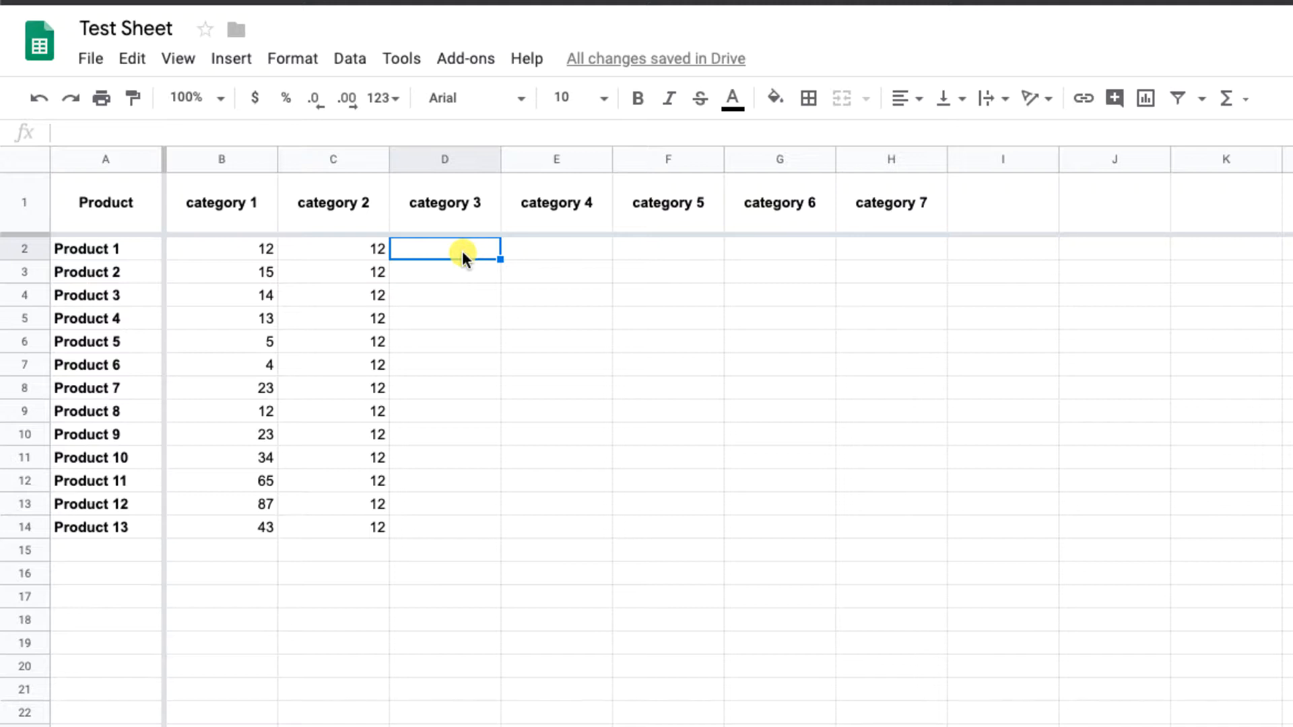
pyautogui.click(238, 246)
pyautogui.click(320, 249)
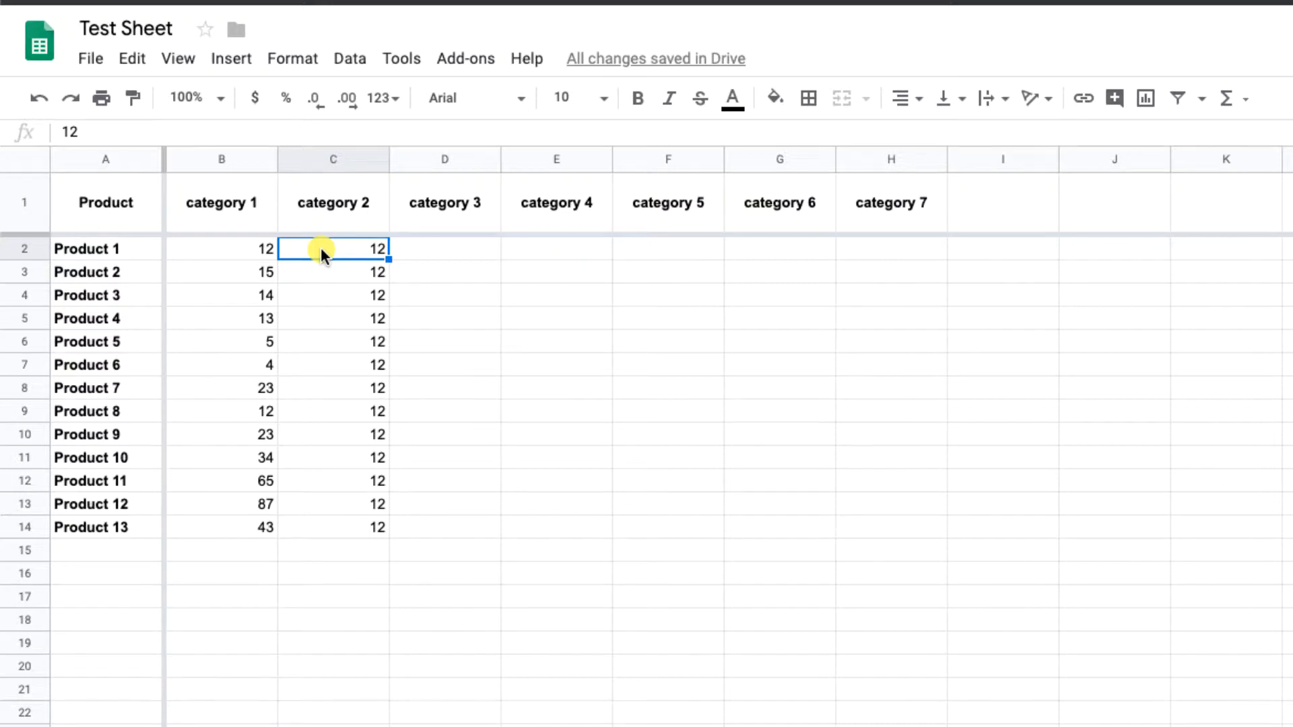
# Step: Set the category 1 value of Product 1 in B2 to 11
pyautogui.click(252, 247)
pyautogui.click(386, 250)
pyautogui.click(462, 251)
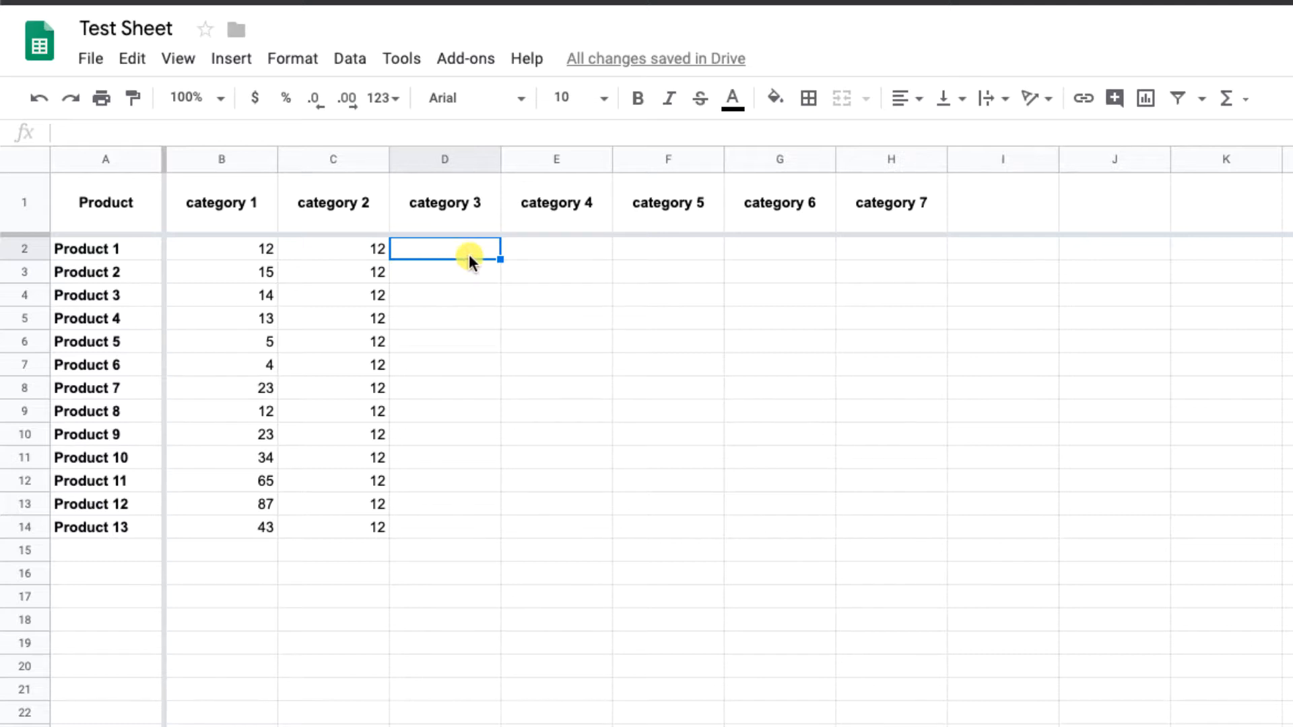
pyautogui.click(257, 244)
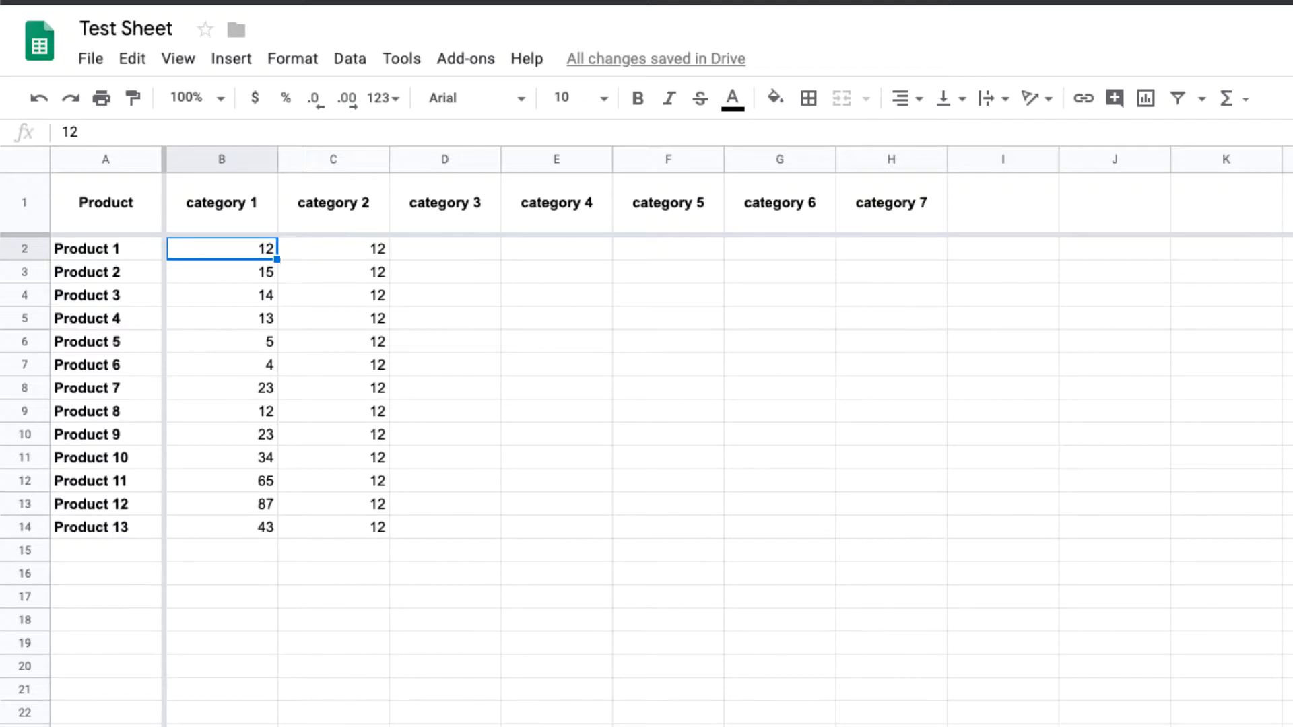
pyautogui.write('11')
pyautogui.press('Return')
# Step: Enter the formula =B2*C2 in D2 to multiply the category 1 and category 2 values of Product 1
pyautogui.click(491, 250)
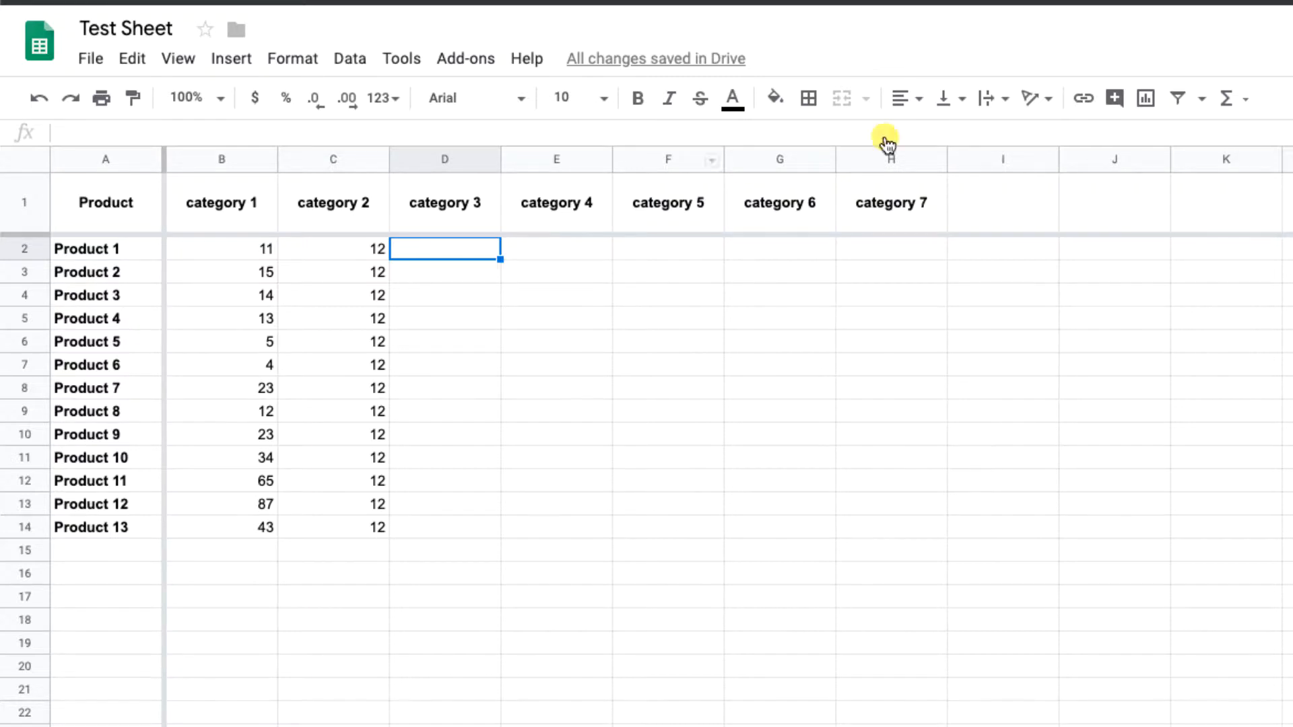
pyautogui.click(1243, 100)
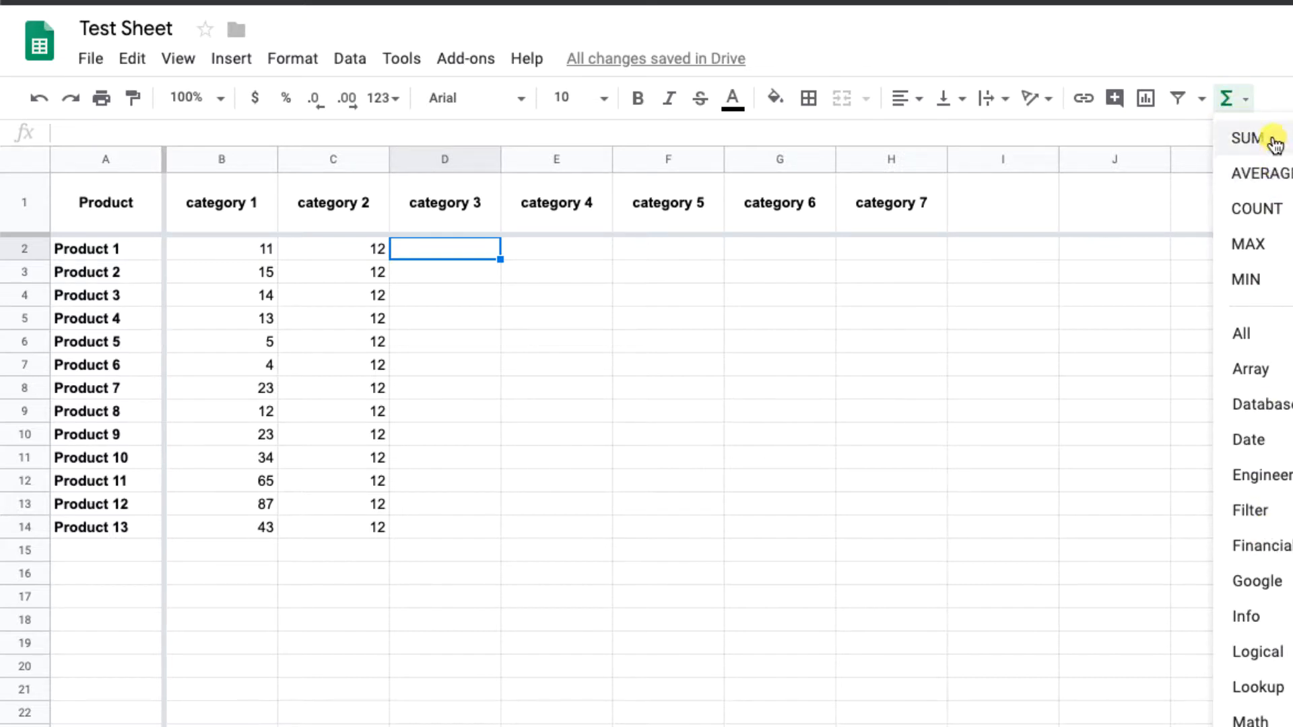
pyautogui.click(459, 248)
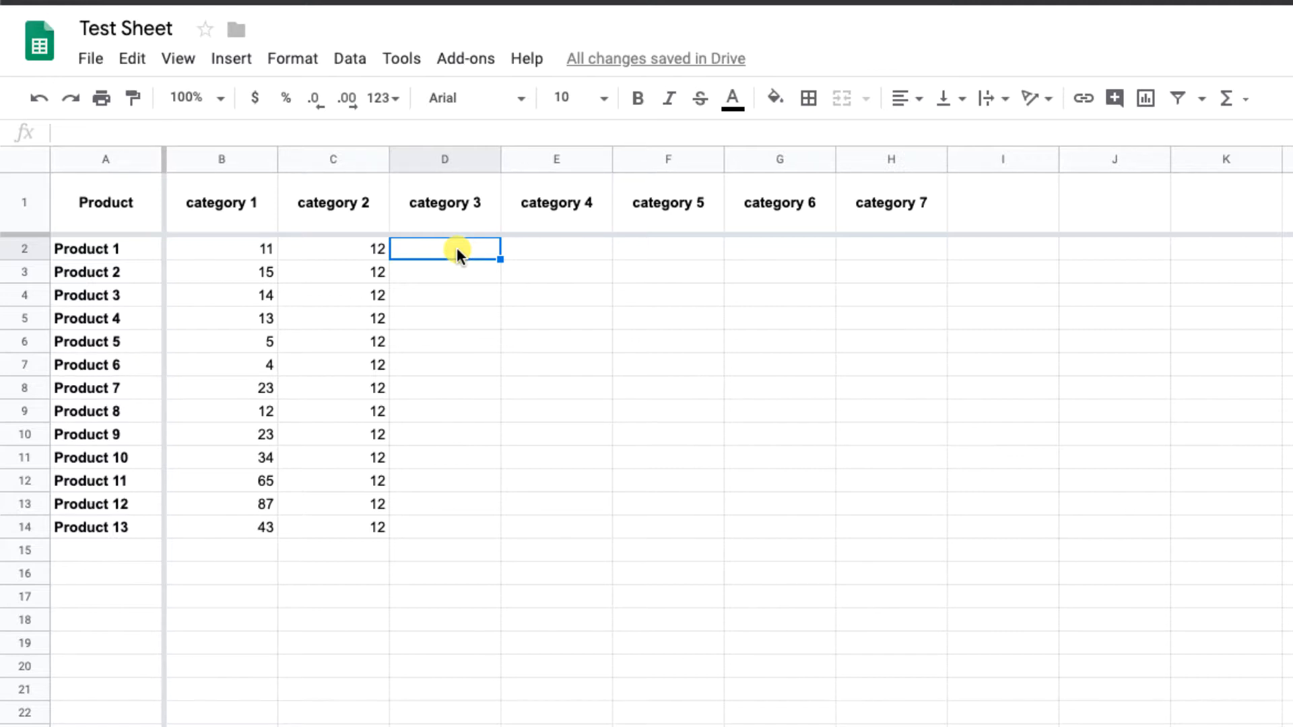
pyautogui.write('=')
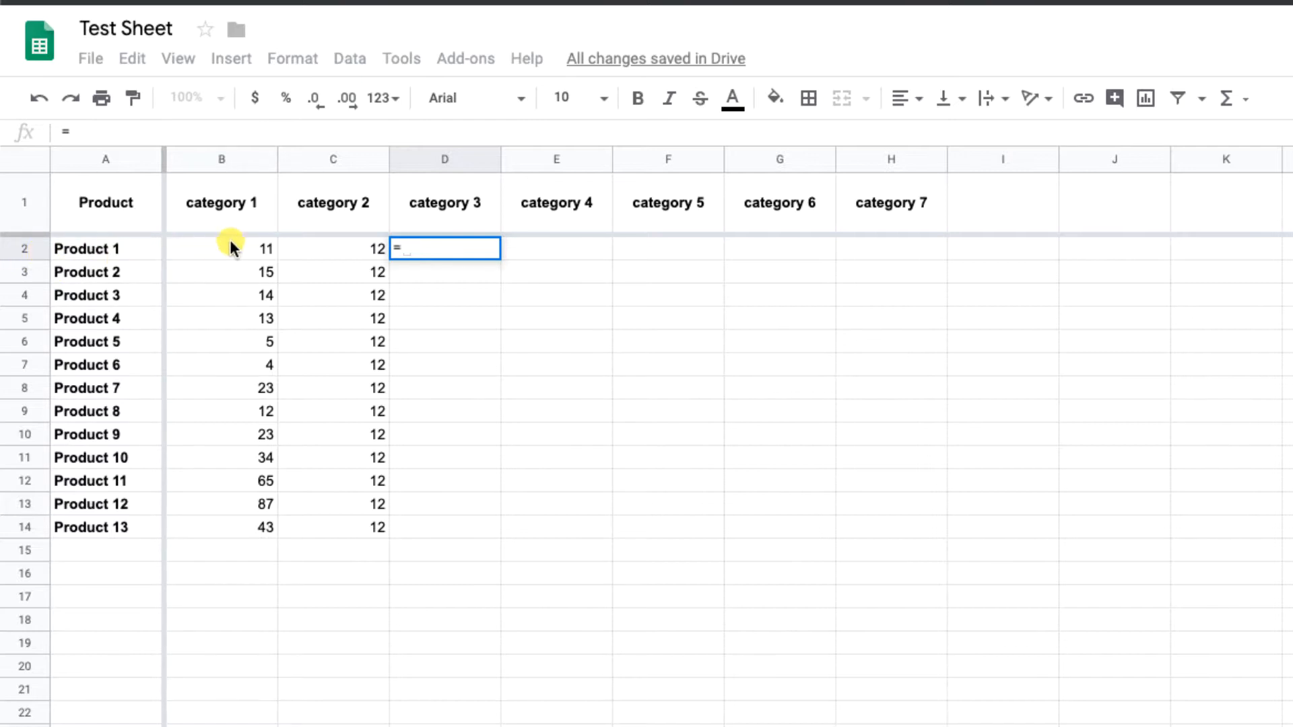
pyautogui.write('b2')
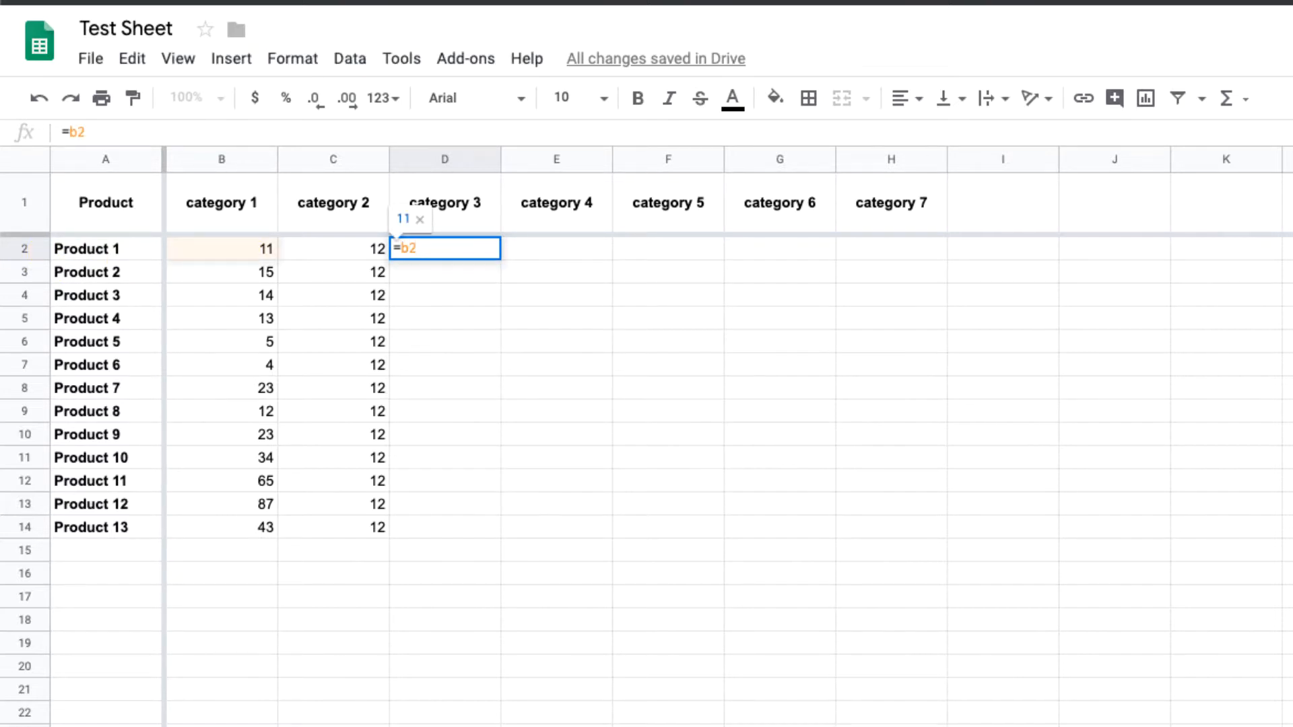
pyautogui.write('*')
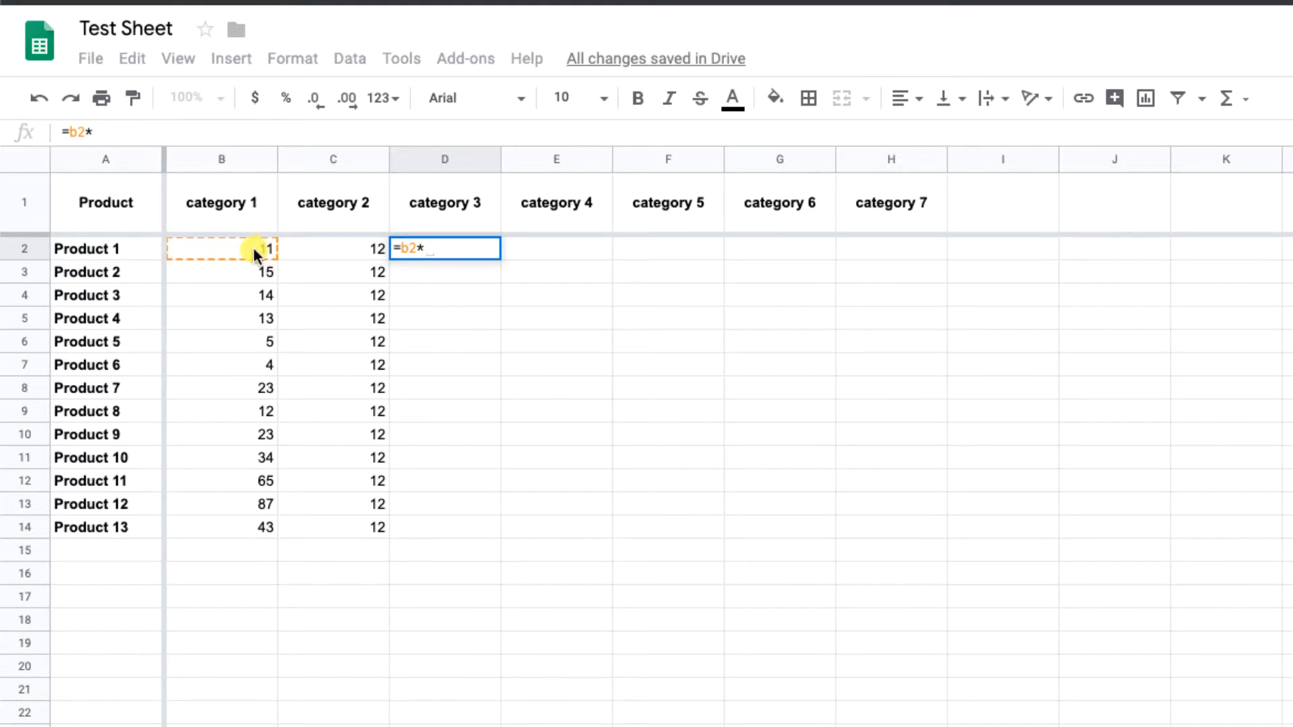
pyautogui.click(362, 248)
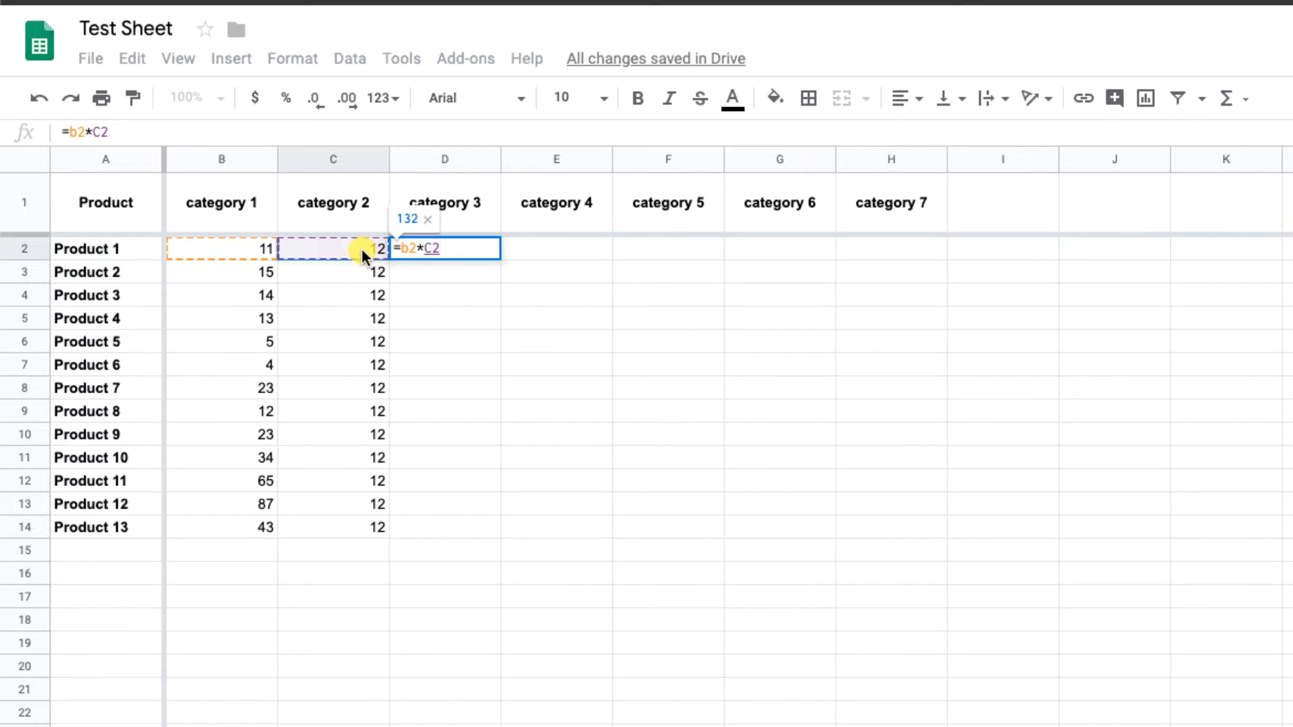
pyautogui.press('Return')
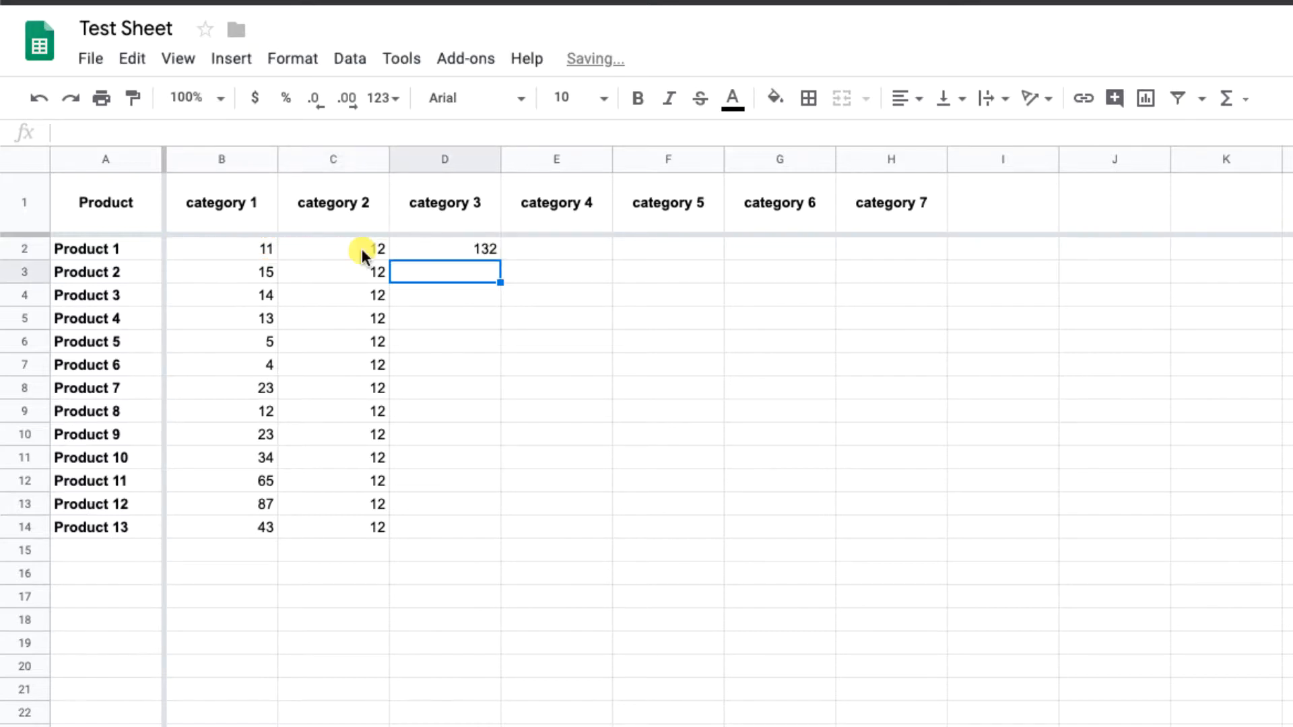
# Step: Autofill the multiplication formula from D2 down to D14 and check the copied formulas in the cells from D4 downward
pyautogui.click(450, 249)
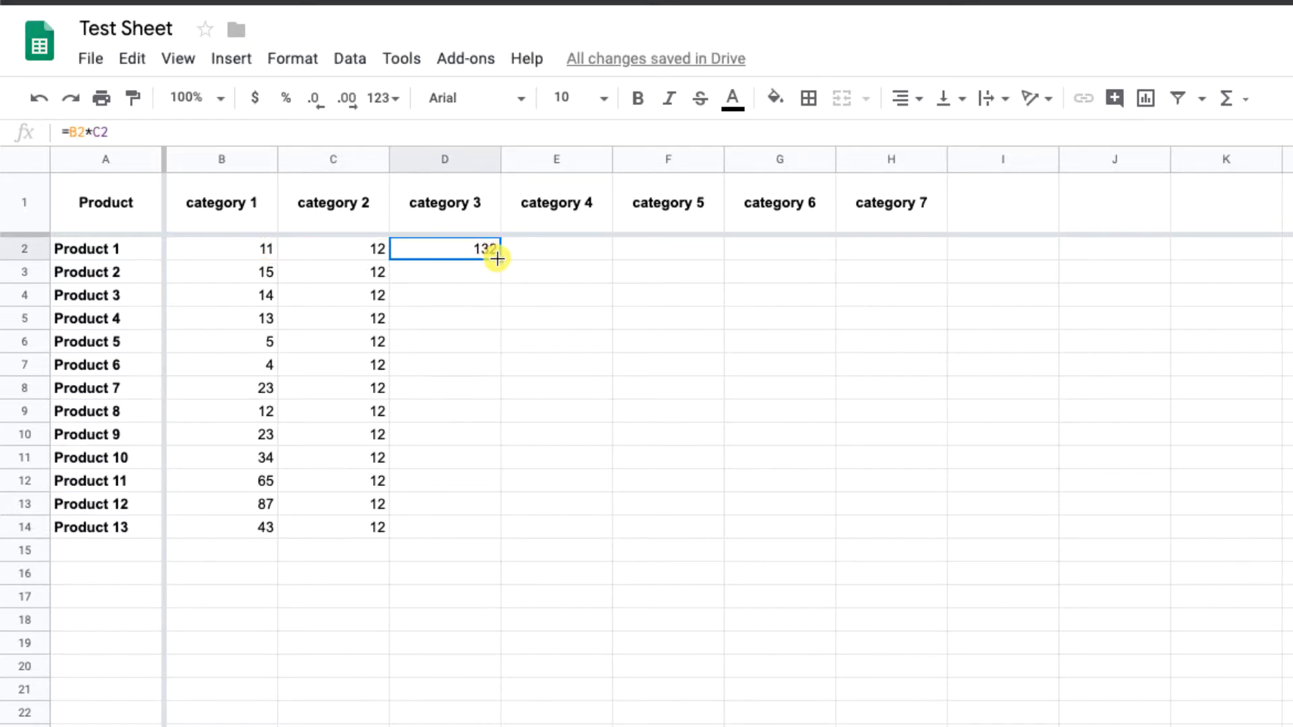
pyautogui.moveTo(499, 258); pyautogui.dragTo(454, 529)
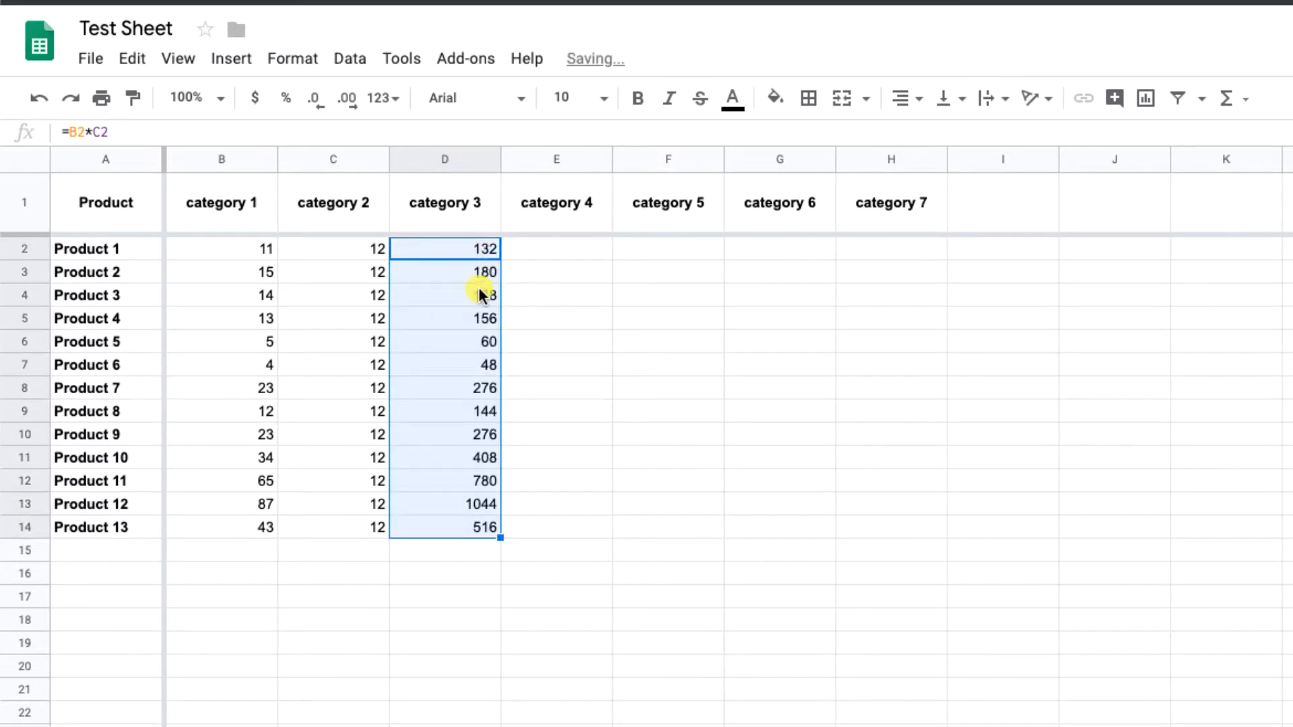
pyautogui.click(476, 289)
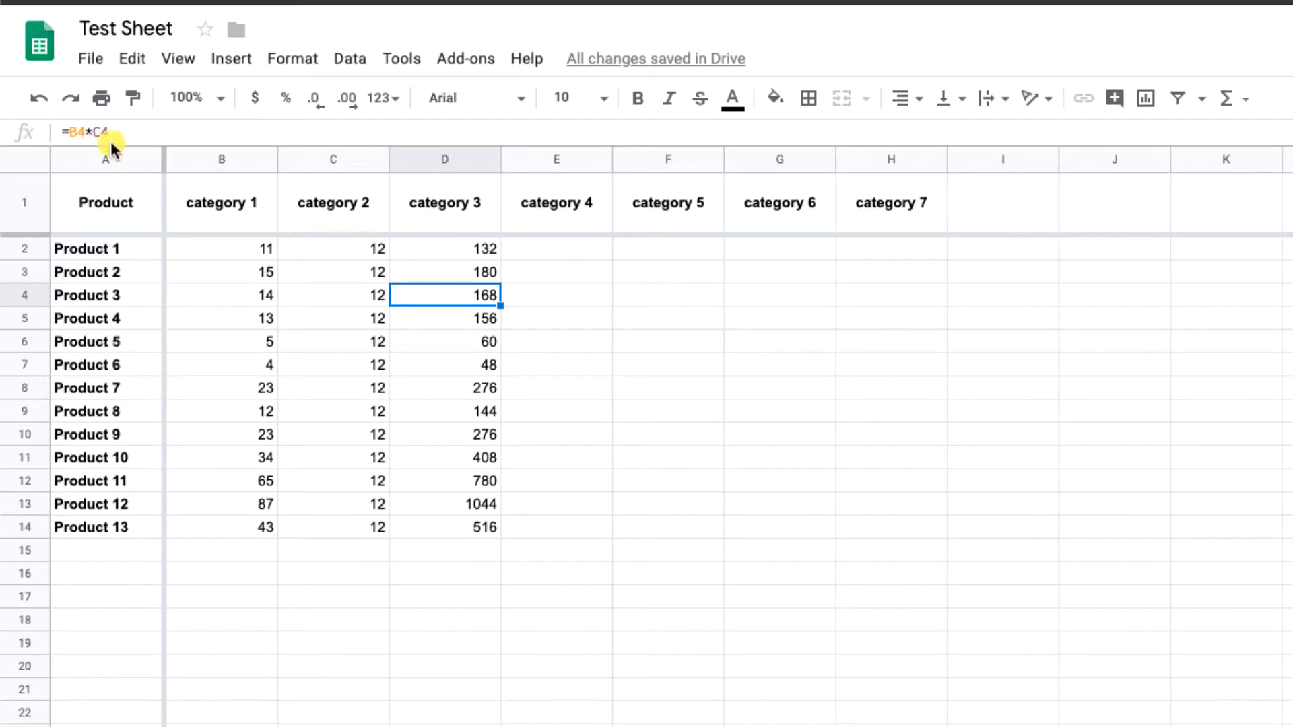
pyautogui.press('Down')
pyautogui.press('Down')
pyautogui.press('Down')
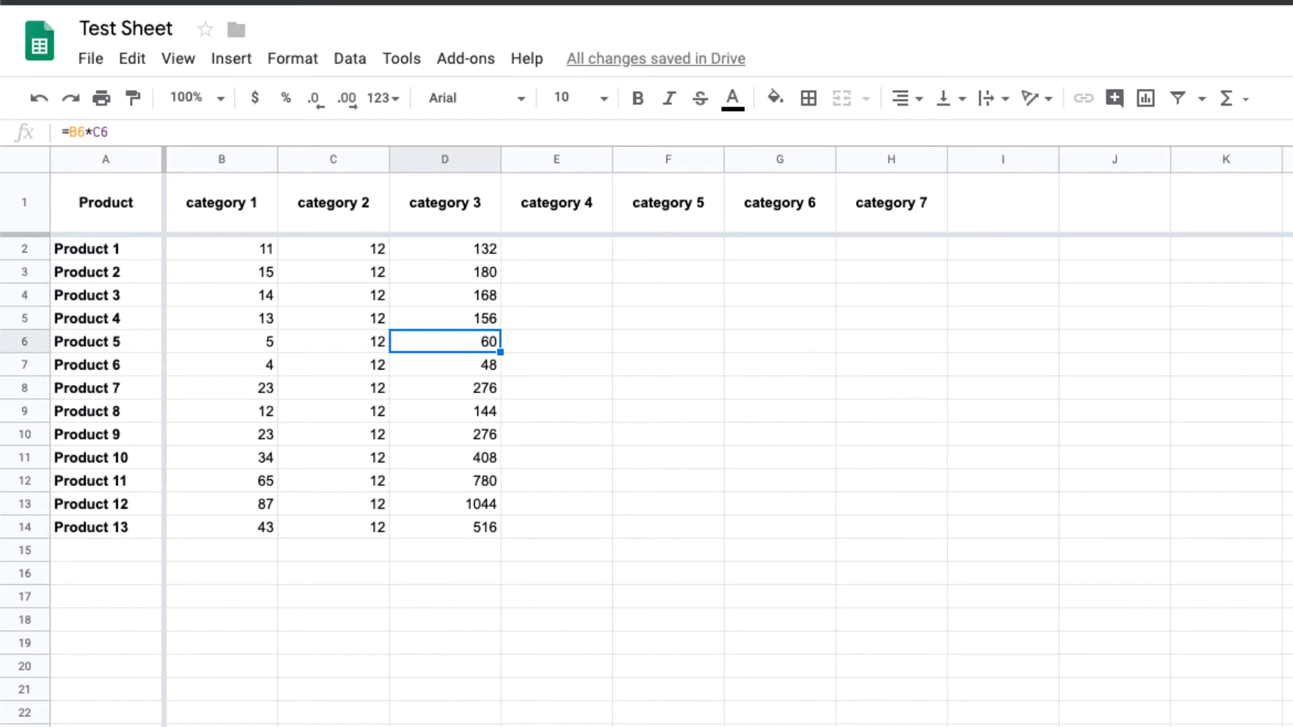
pyautogui.press('Up')
# Step: Try autofilling the formula from D2 across into E2, compare the two cells' formulas, and clear E2
pyautogui.click(461, 256)
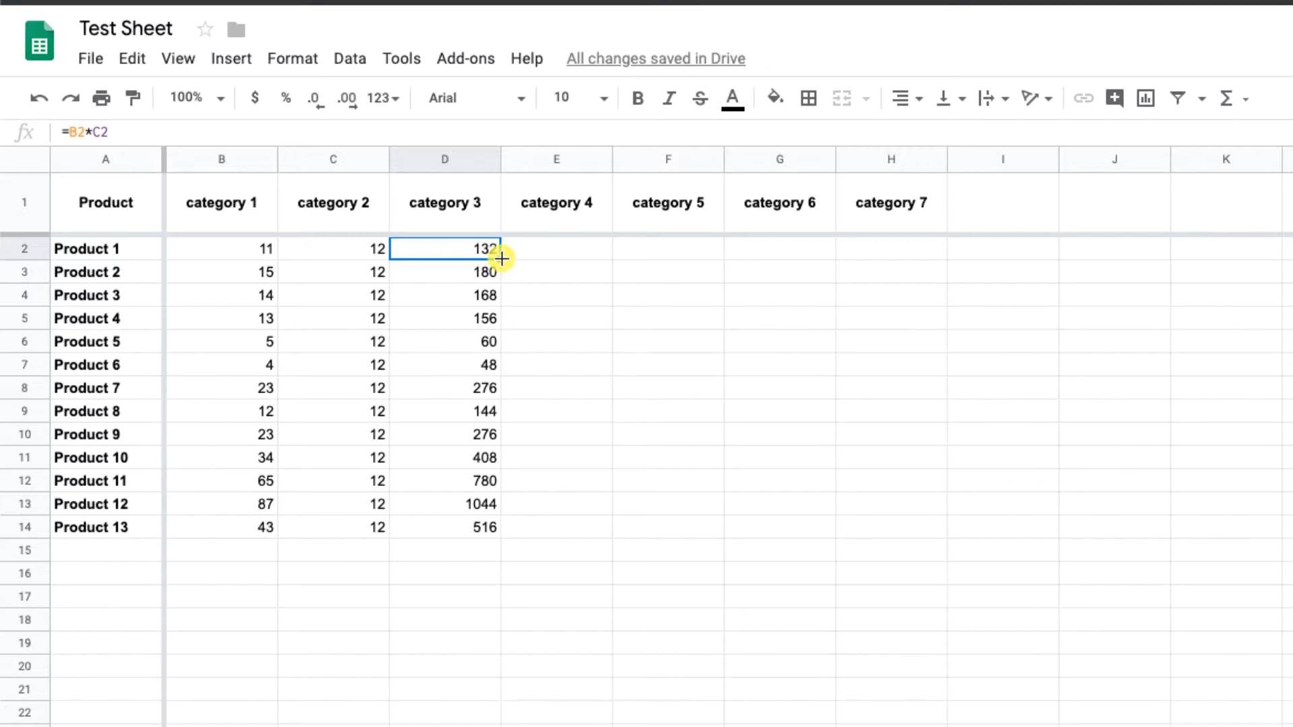
pyautogui.moveTo(502, 259); pyautogui.dragTo(563, 259)
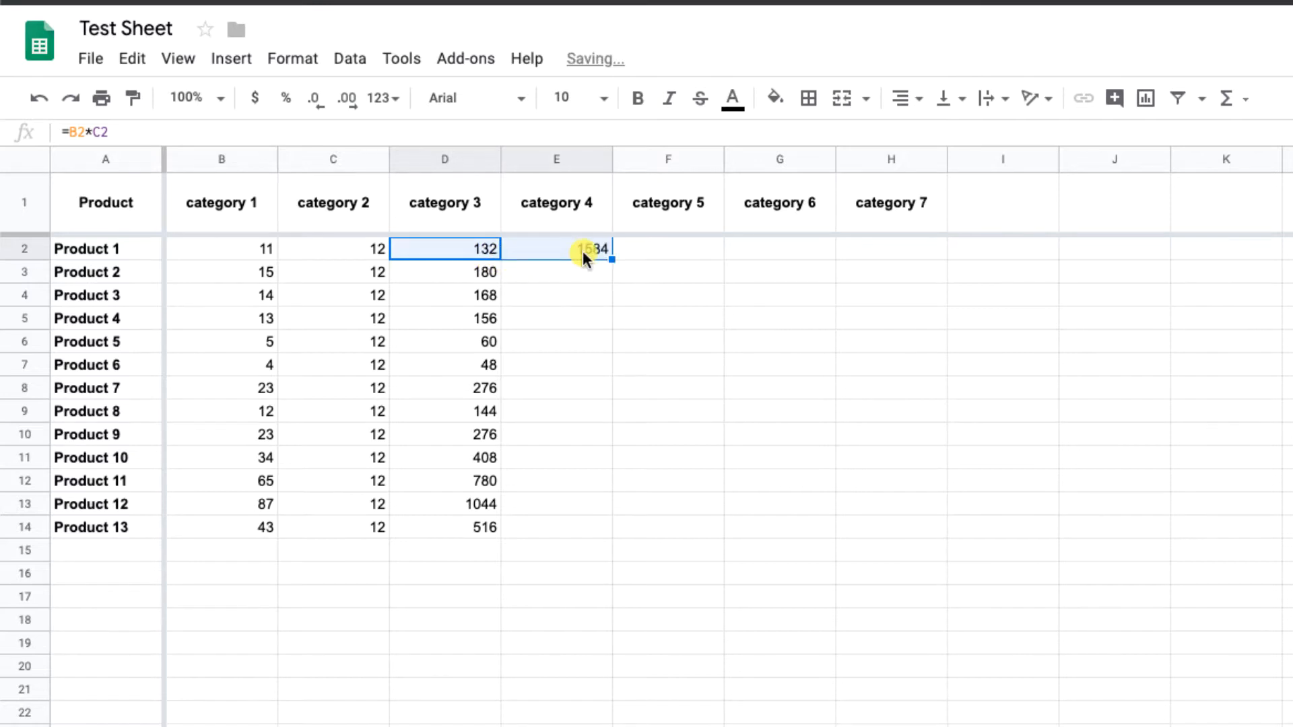
pyautogui.click(583, 251)
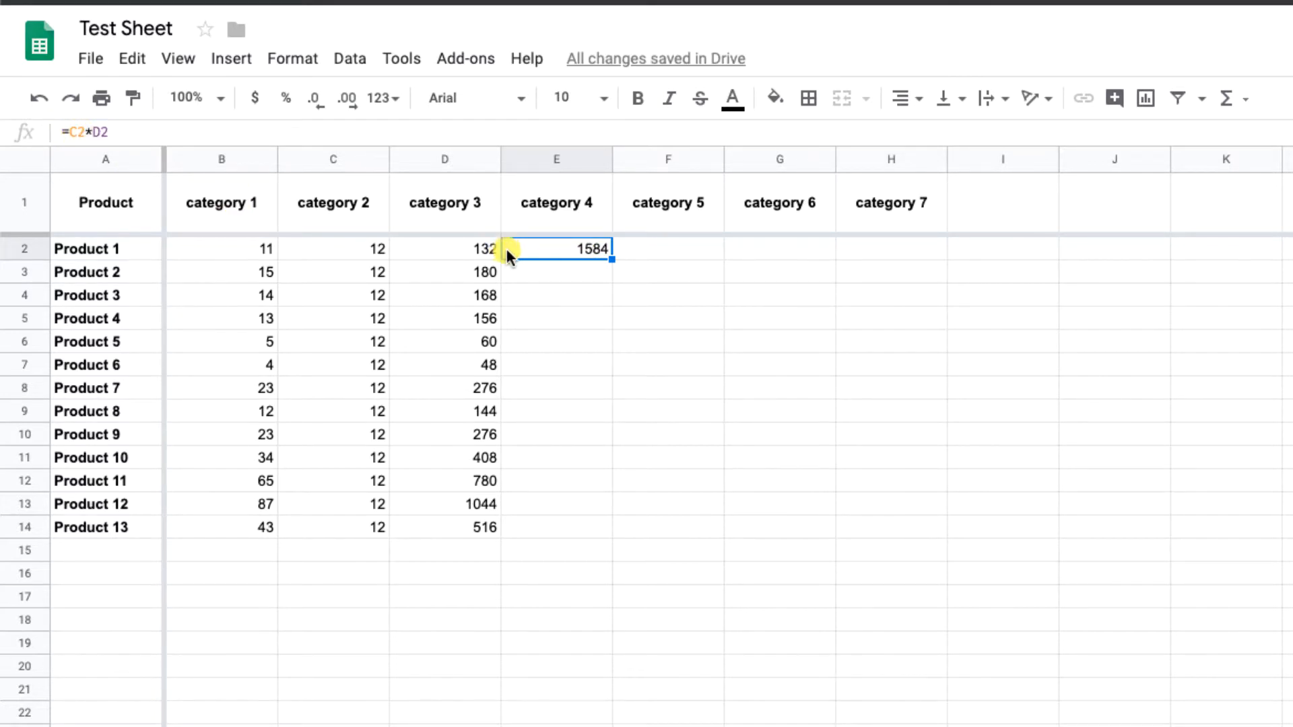
pyautogui.click(470, 253)
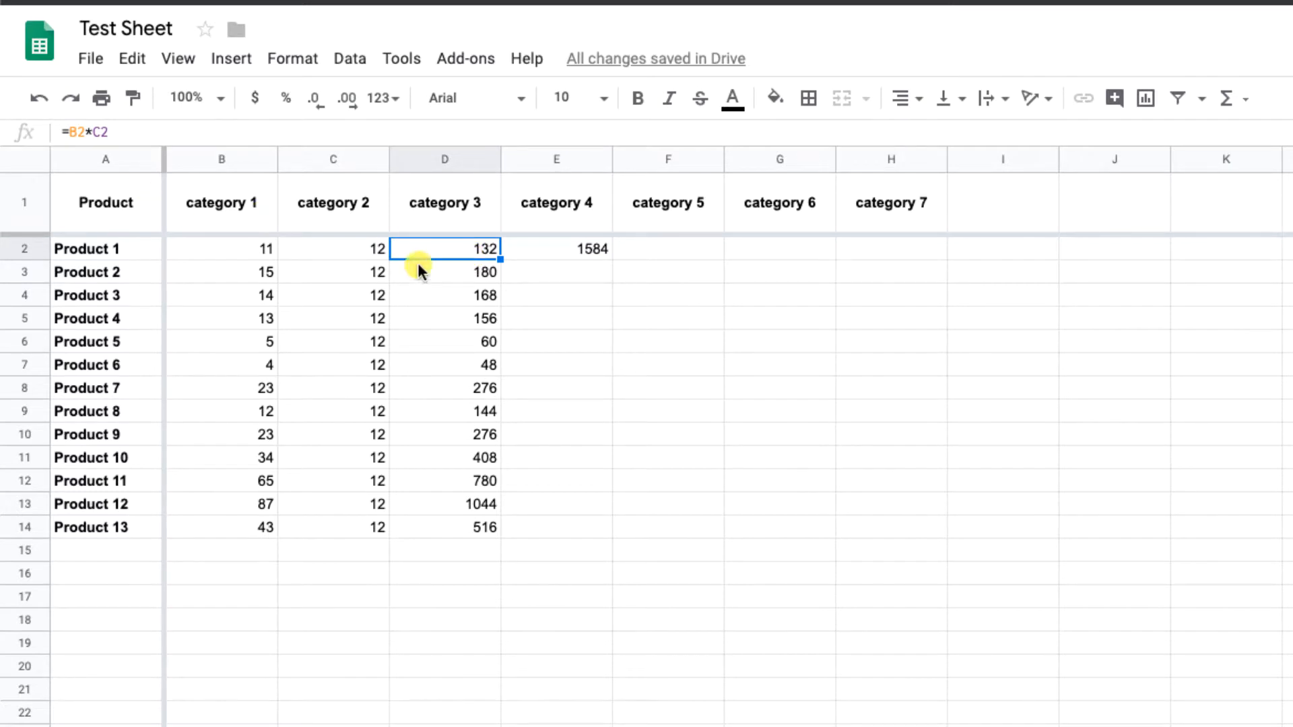
pyautogui.click(545, 253)
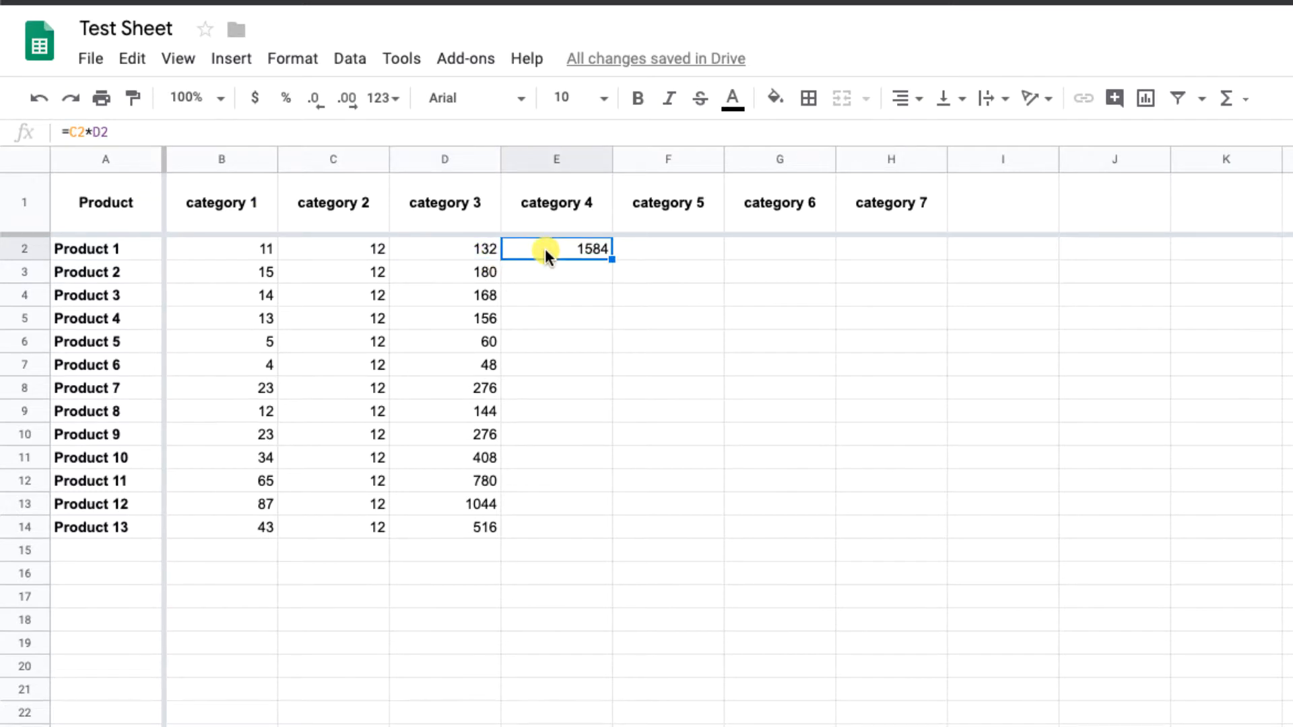
pyautogui.press('Delete')
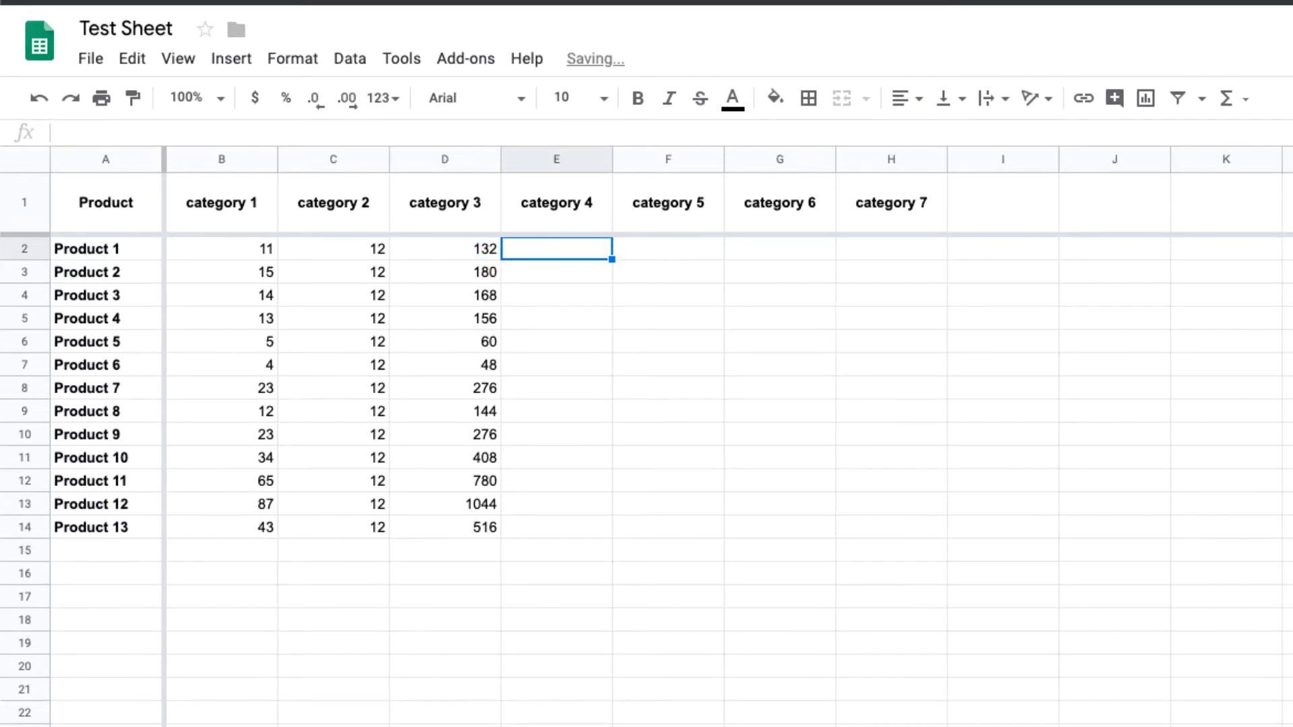
# Step: Change the category 1 value of Product 1 in B2 to 13
pyautogui.click(490, 250)
pyautogui.click(542, 255)
pyautogui.click(261, 255)
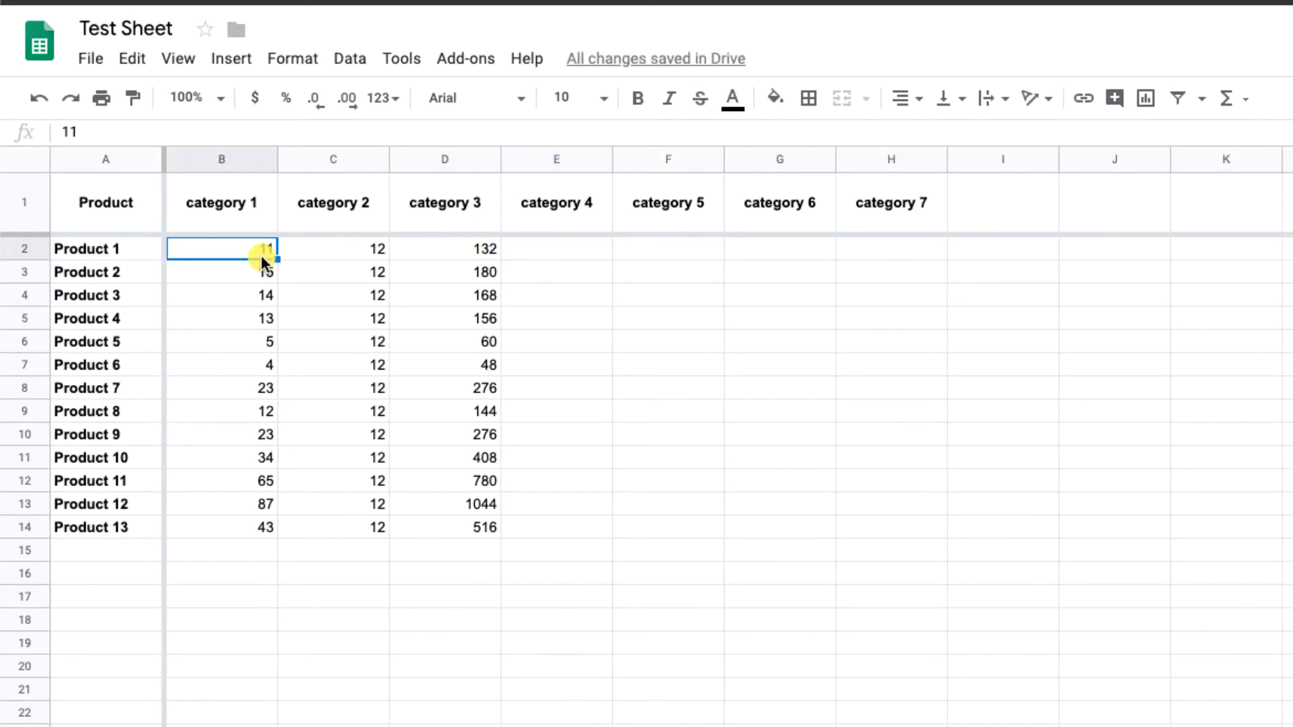
pyautogui.write('13')
pyautogui.press('Return')
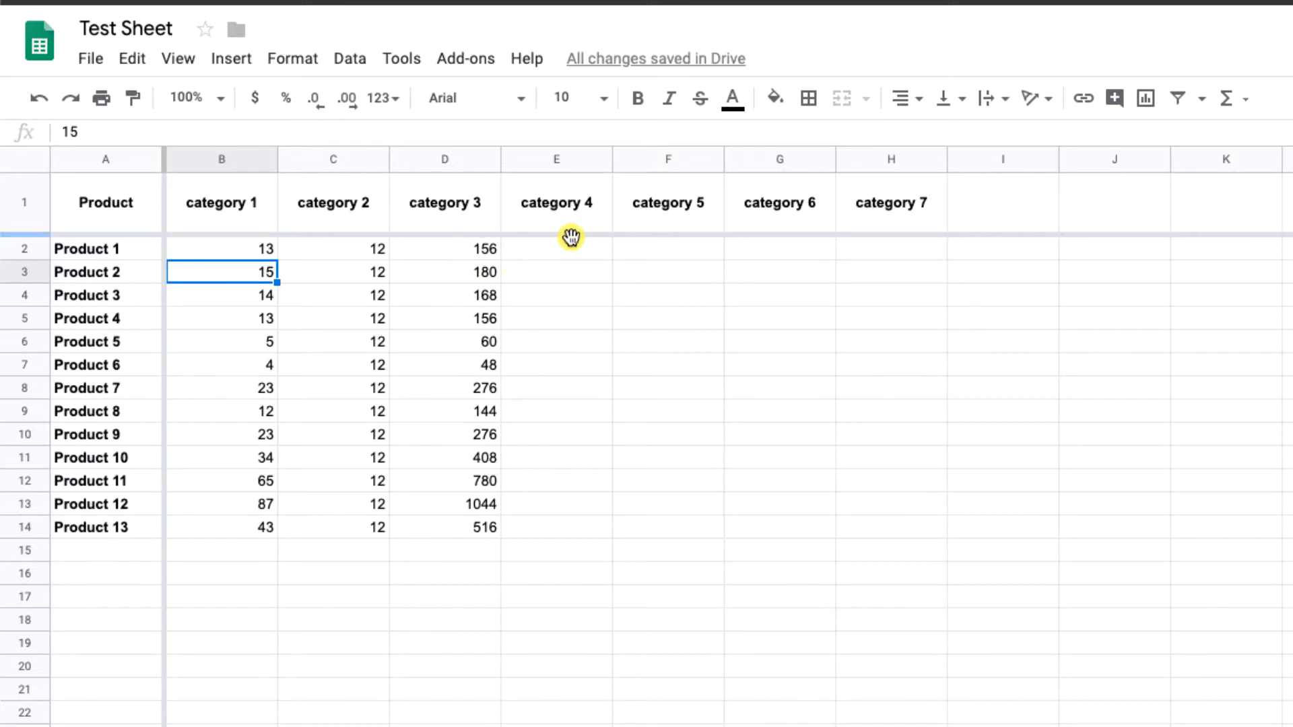
# Step: Enter 1, 2, 34, 23, 23, 23 and 44 in E2 to E8 as the category 4 values of Products 1 to 7
pyautogui.click(579, 259)
pyautogui.write('1')
pyautogui.press('Return')
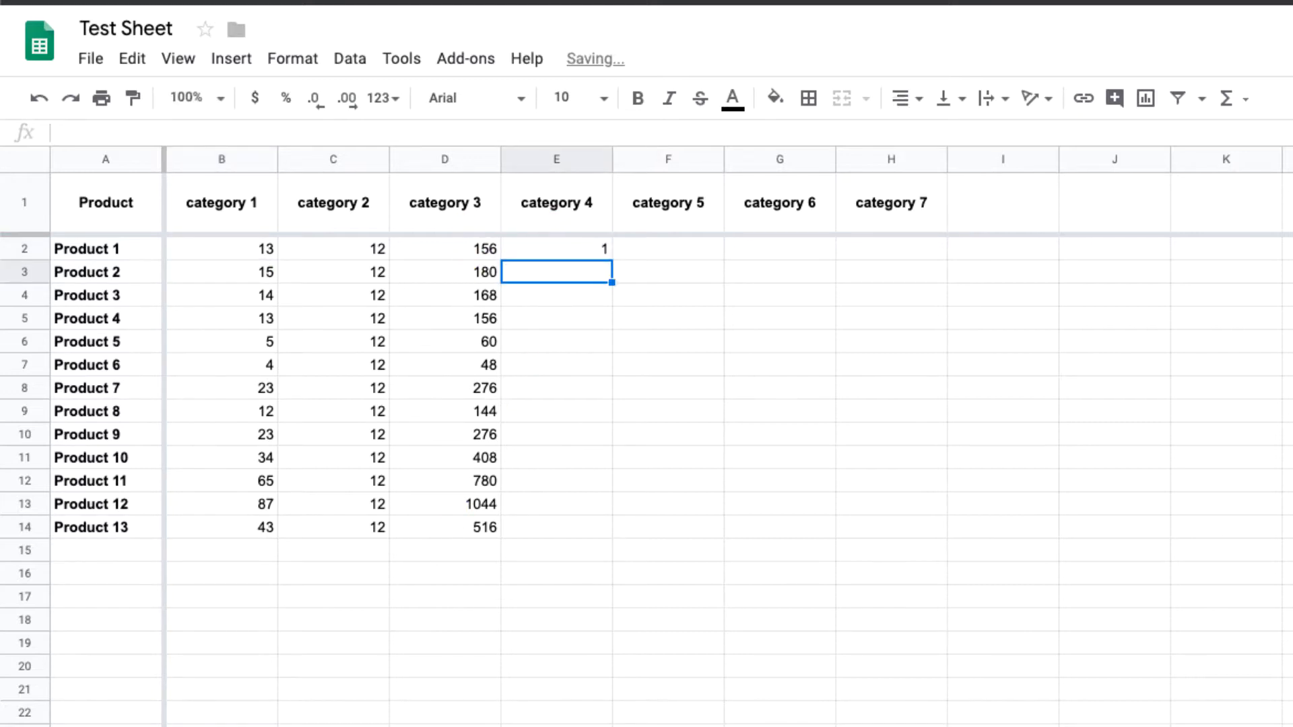
pyautogui.write('2')
pyautogui.press('Return')
pyautogui.write('34')
pyautogui.press('Return')
pyautogui.write('23')
pyautogui.press('Return')
pyautogui.write('23 23 44')
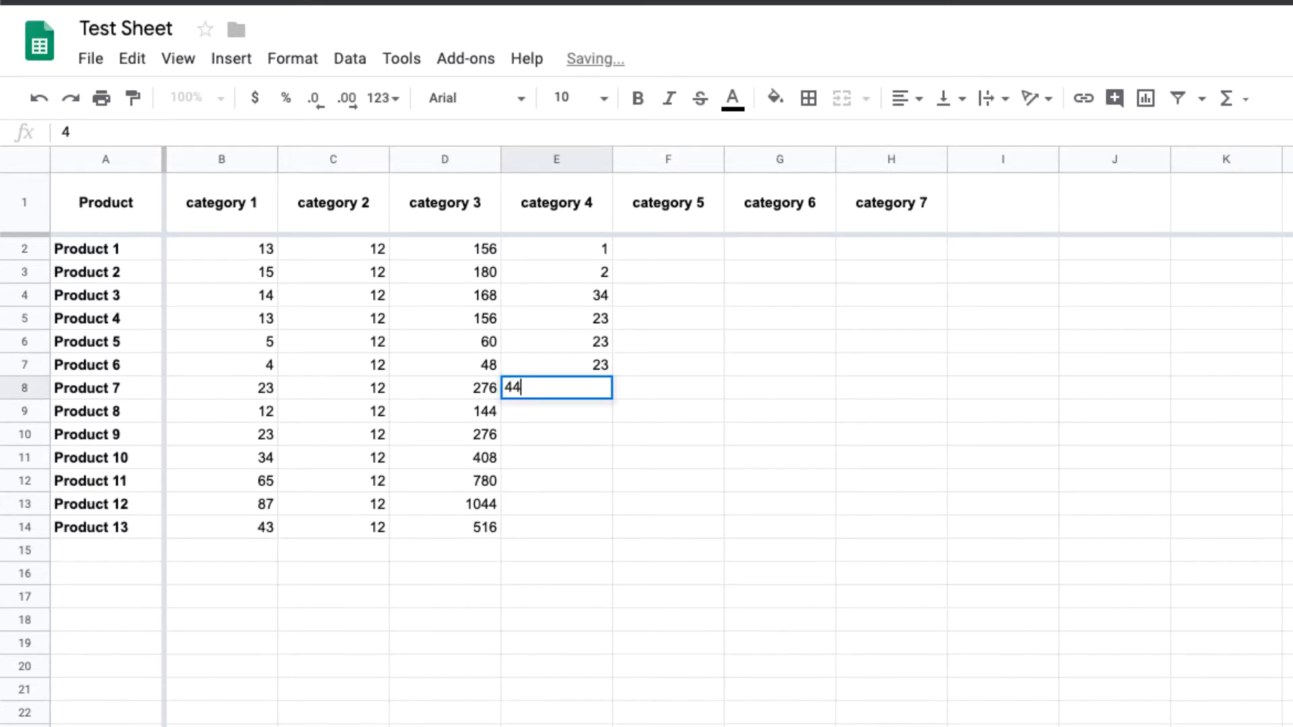
pyautogui.press('Return')
# Step: Enter 3, 23, 3, 2, 34 and 54 in E9 to E14 as the category 4 values of Products 8 to 13
pyautogui.write('3 23 3')
pyautogui.press('Return')
pyautogui.write('2')
pyautogui.press('Return')
pyautogui.write('34')
pyautogui.press('Return')
pyautogui.write('54')
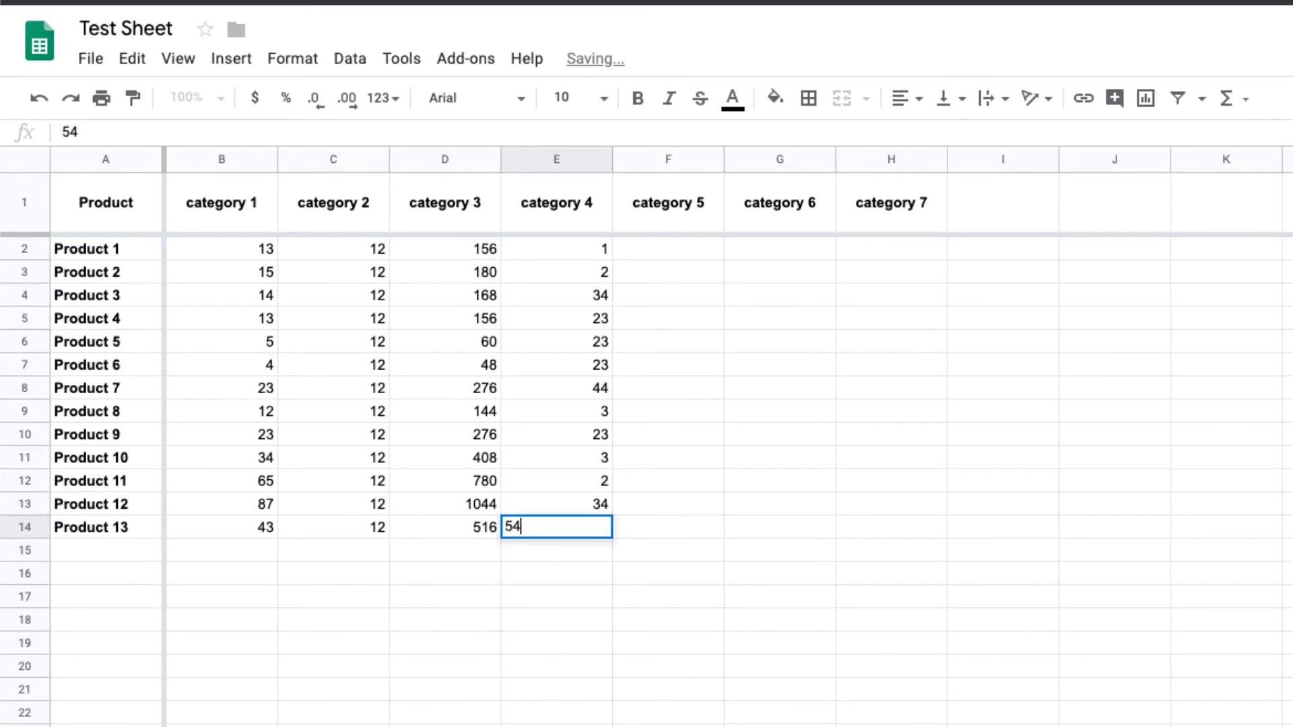
pyautogui.press('Return')
# Step: Insert a SUM function in F2 that totals the category 3 values in D2:D14
pyautogui.click(704, 259)
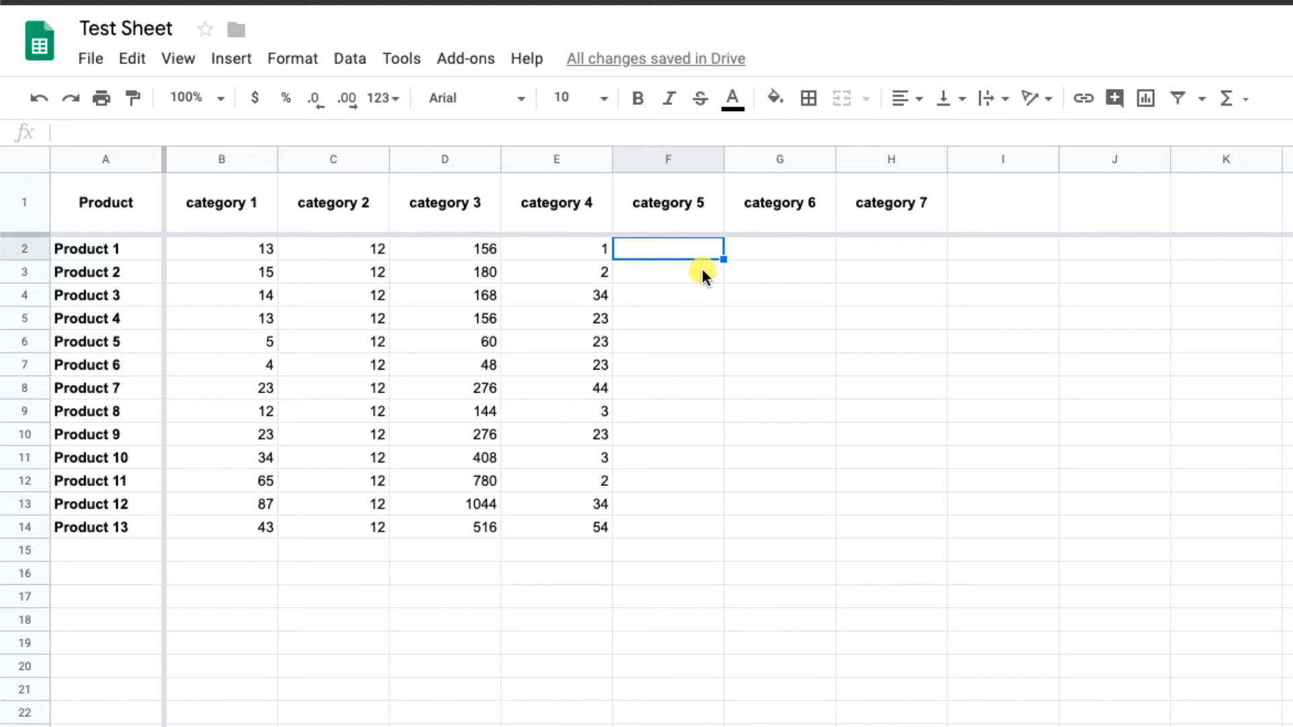
pyautogui.write('=')
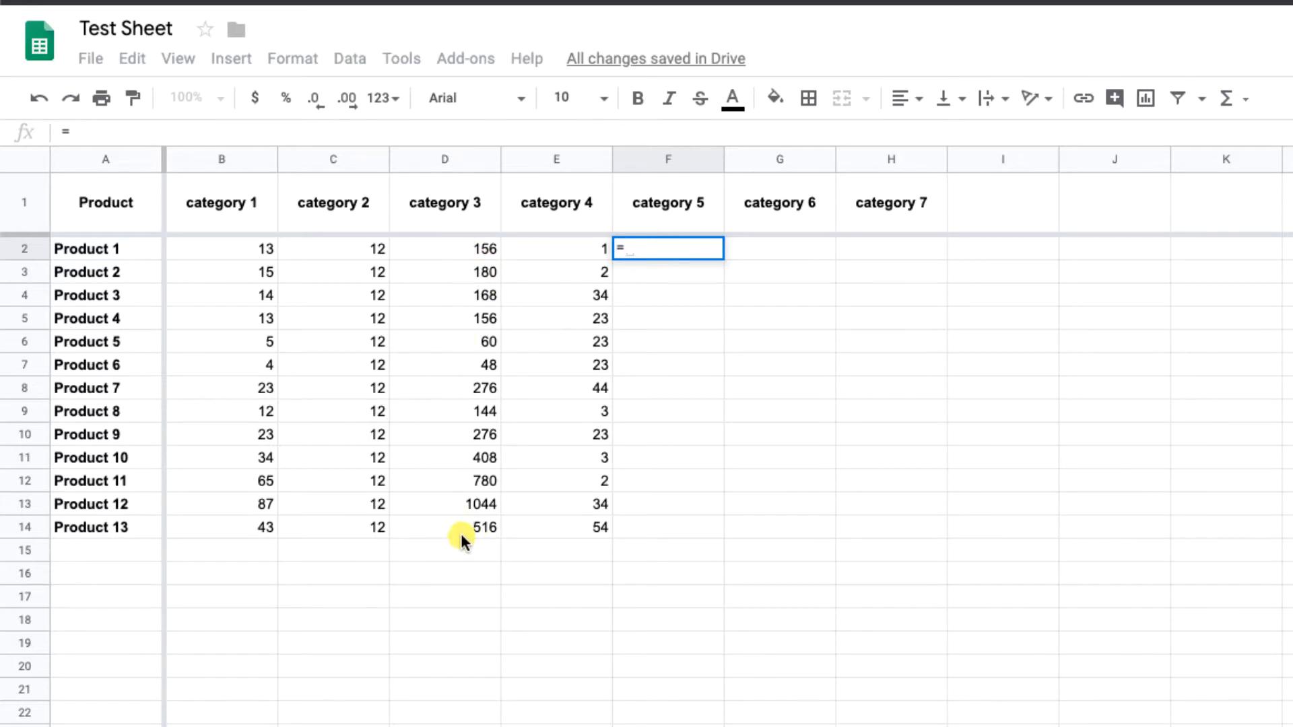
pyautogui.click(650, 244)
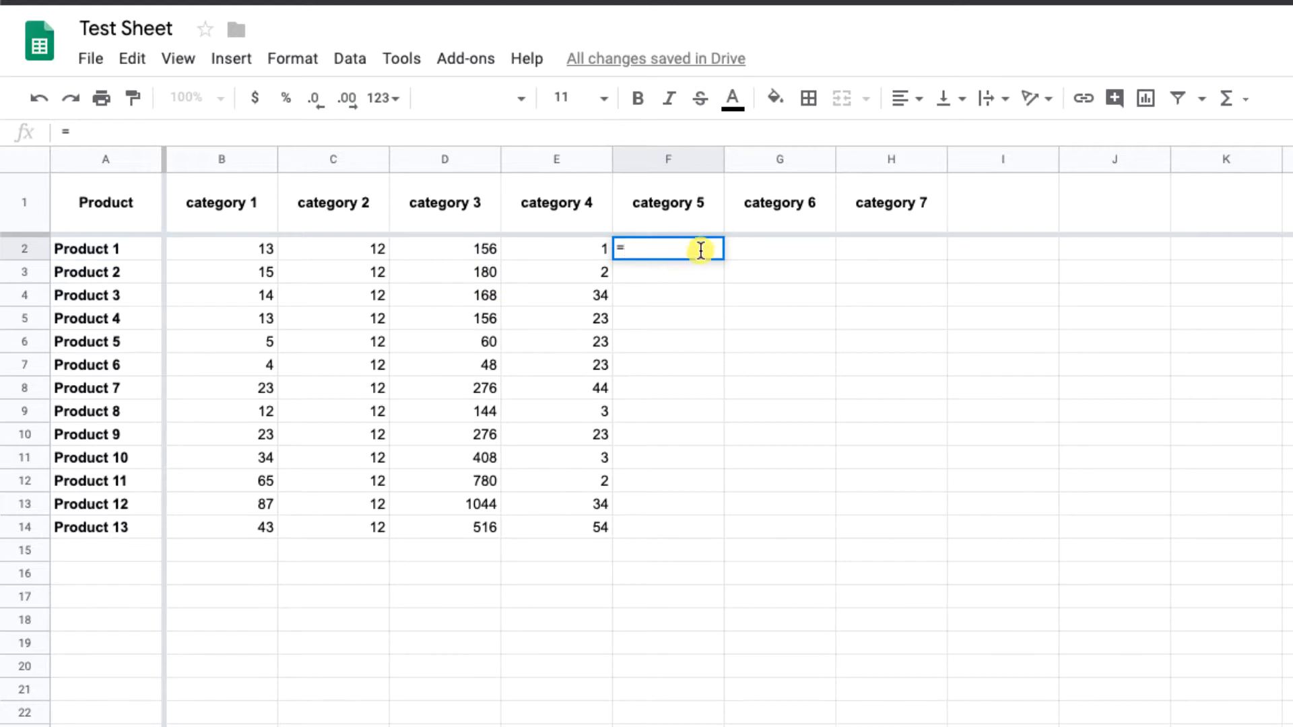
pyautogui.click(1229, 94)
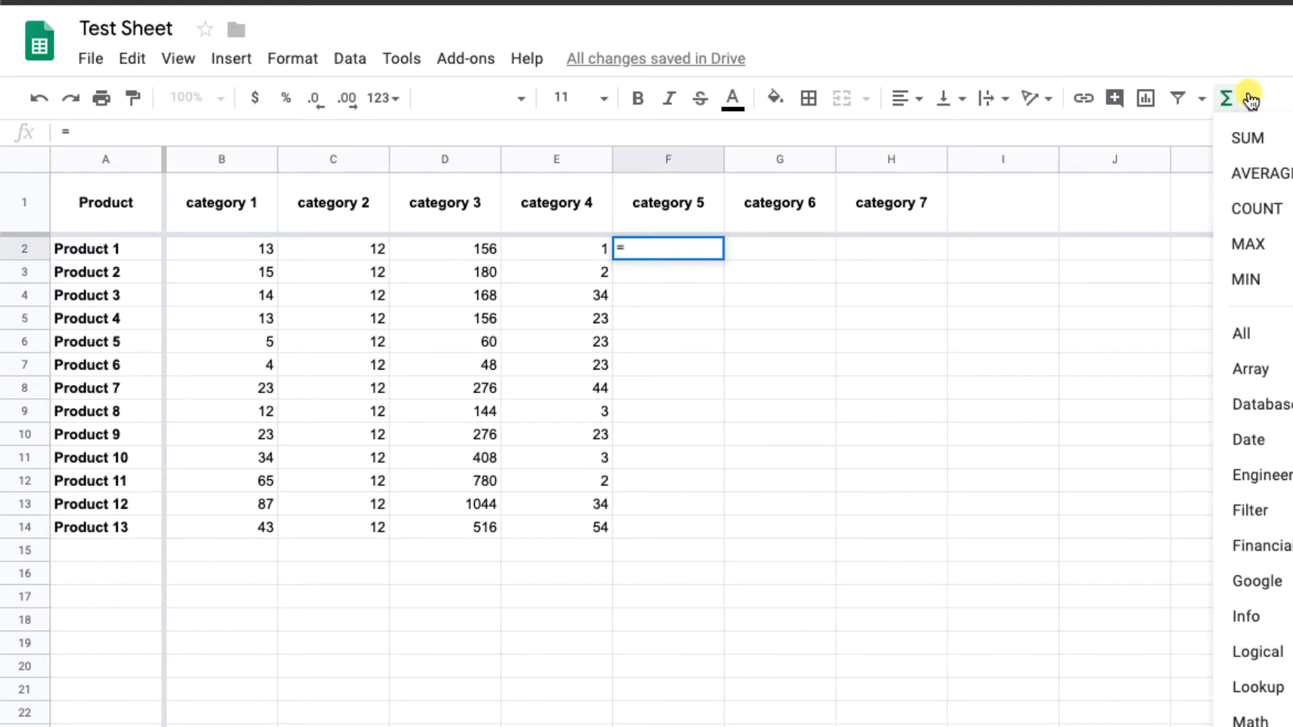
pyautogui.click(1247, 135)
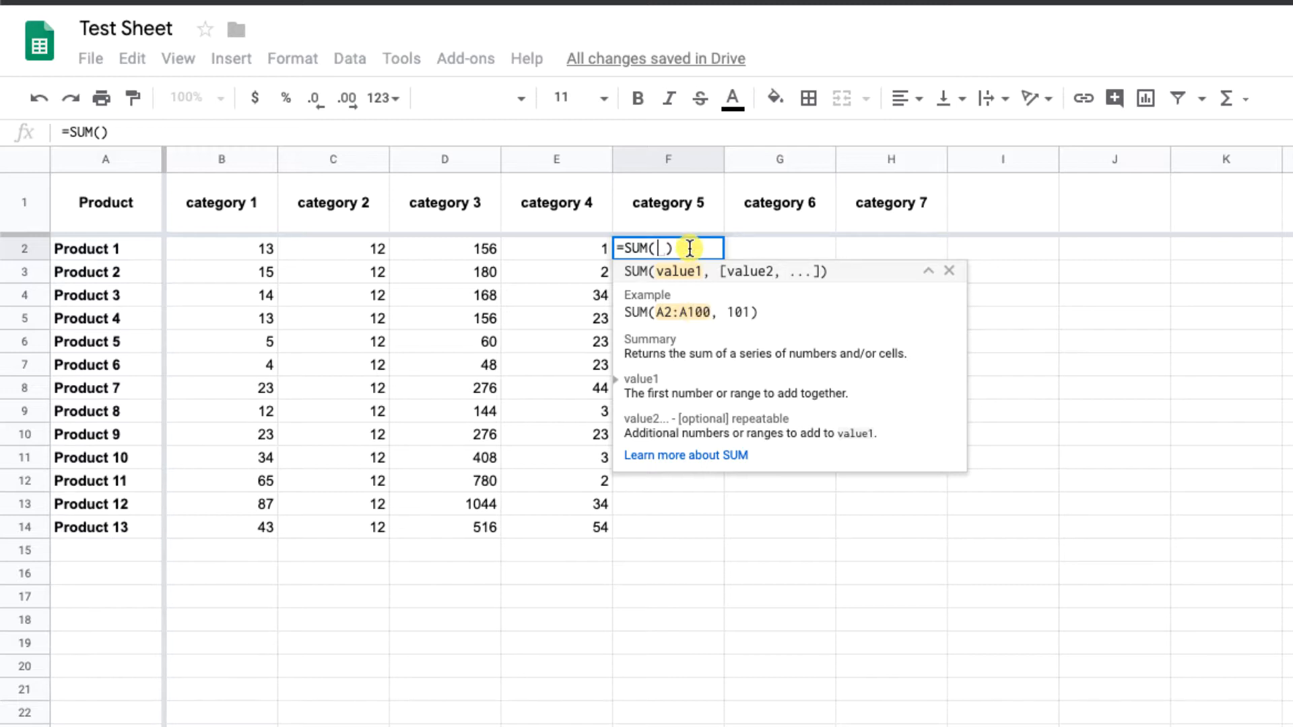
pyautogui.write('d2')
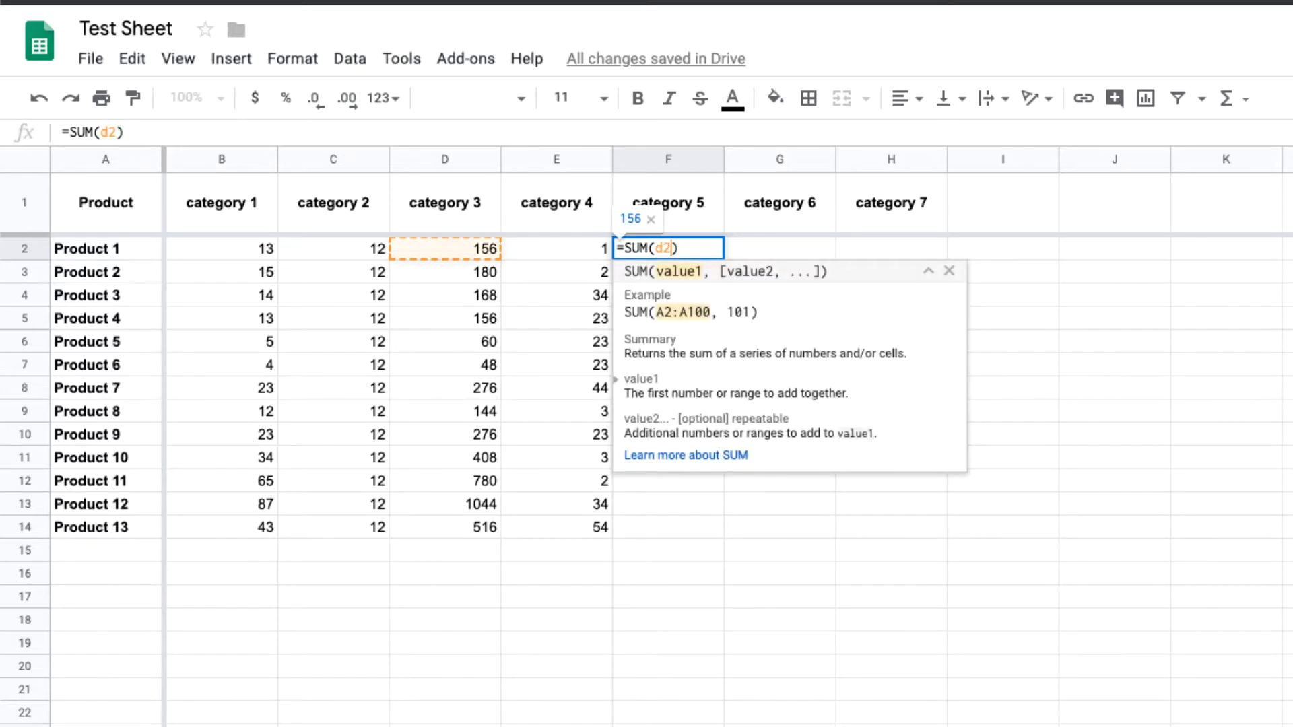
pyautogui.write(':d14')
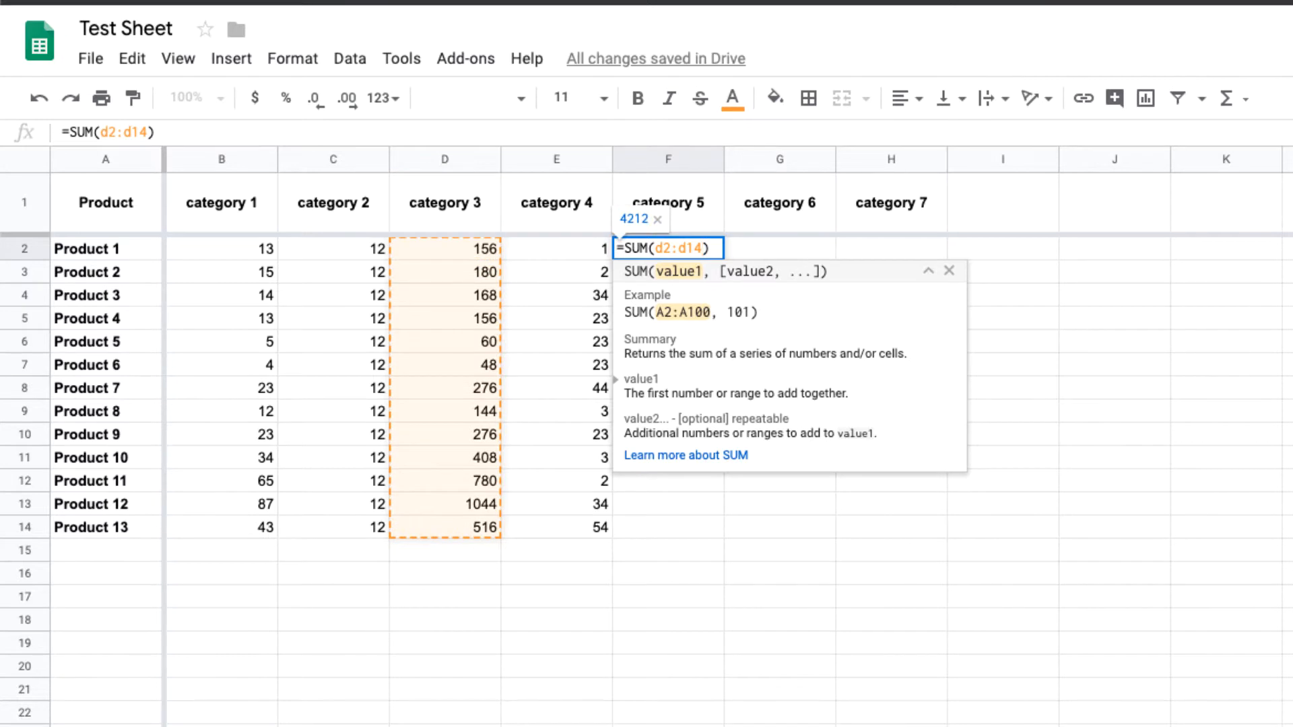
pyautogui.press('Return')
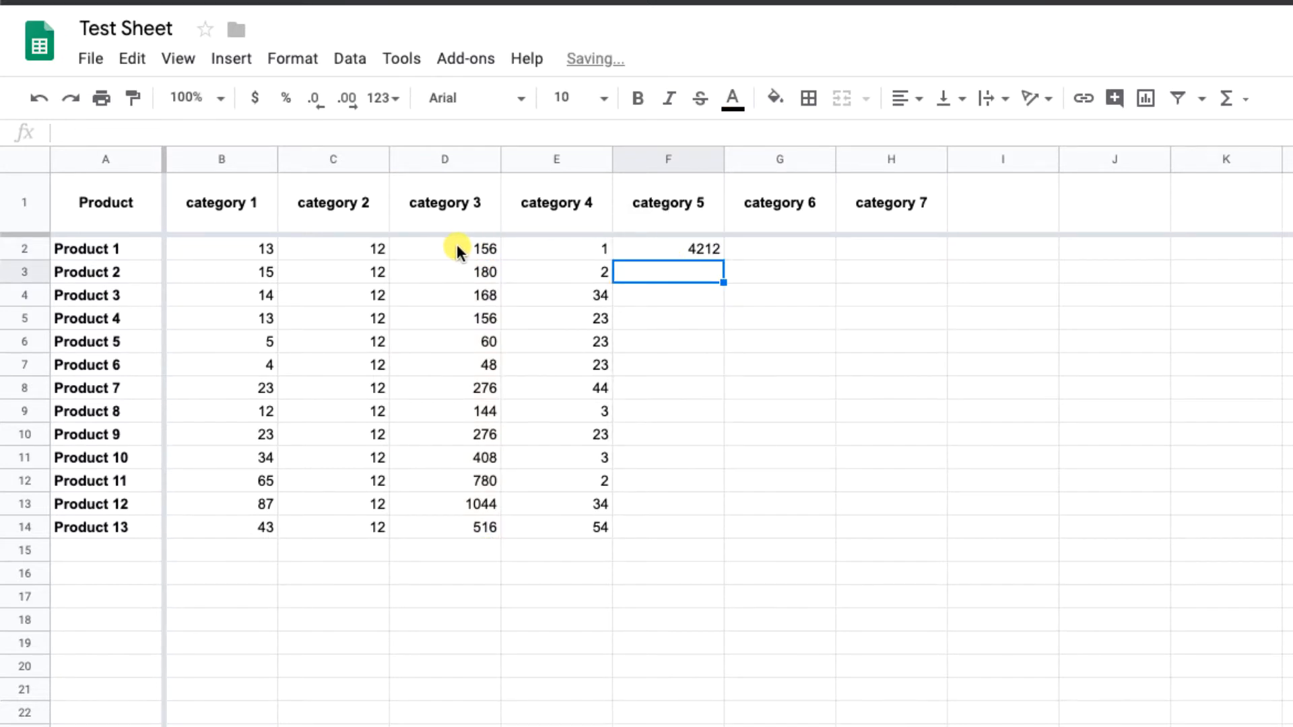
# Step: Replace the SUM formula in F2 with one adding Product 1's category 3 and category 4 values, =D2+E2
pyautogui.click(710, 253)
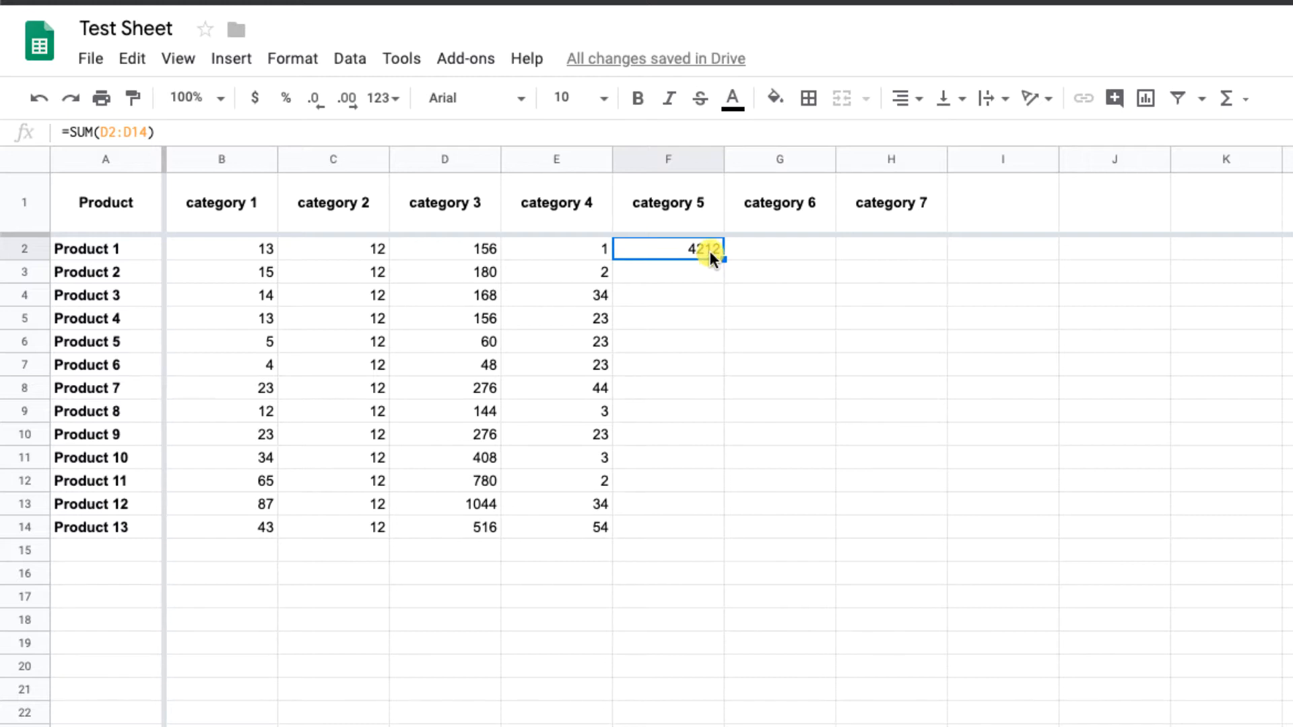
pyautogui.doubleClick(142, 132)
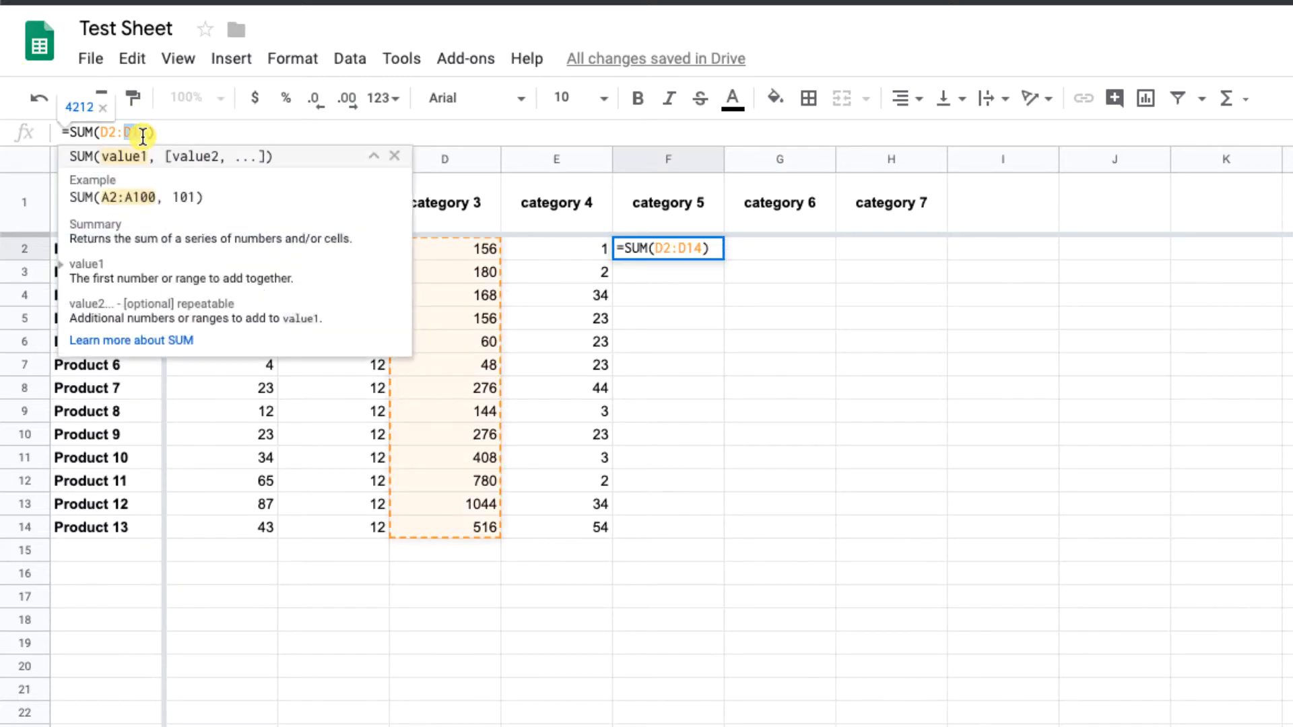
pyautogui.press('BackSpace')
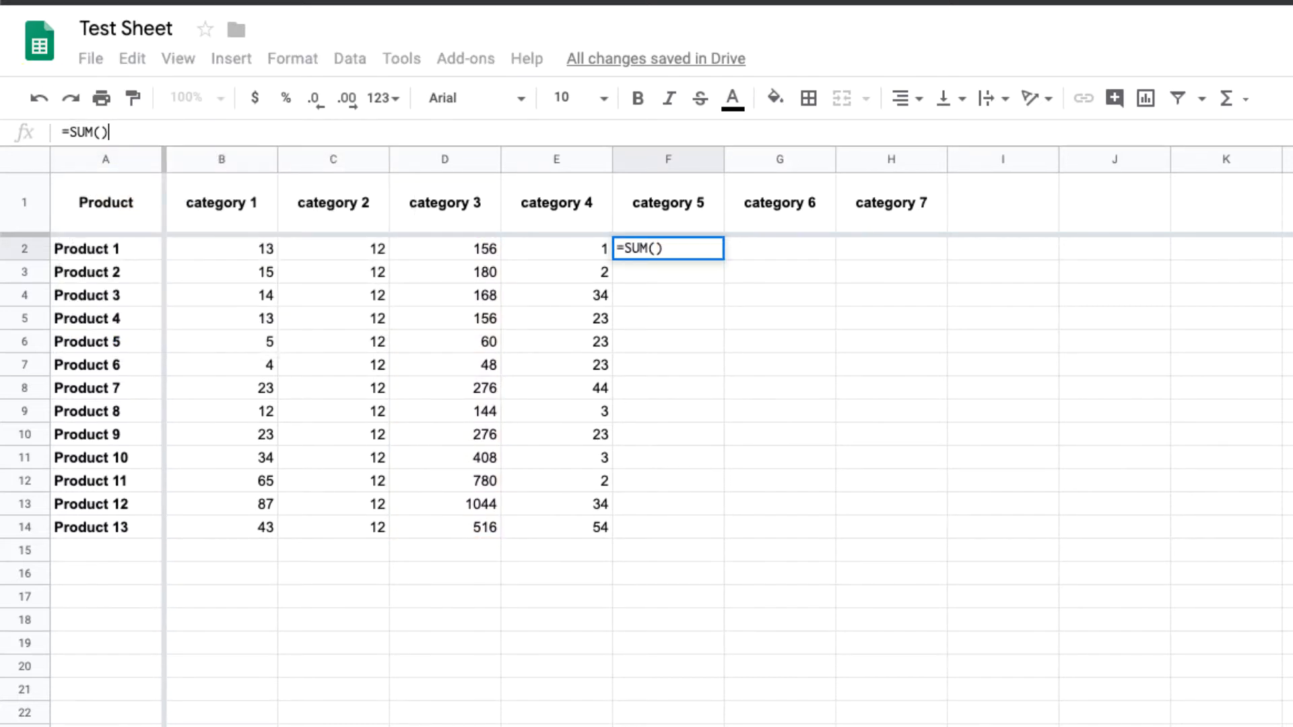
pyautogui.press('BackSpace')
pyautogui.press('BackSpace')
pyautogui.press('BackSpace')
pyautogui.press('BackSpace')
pyautogui.press('BackSpace')
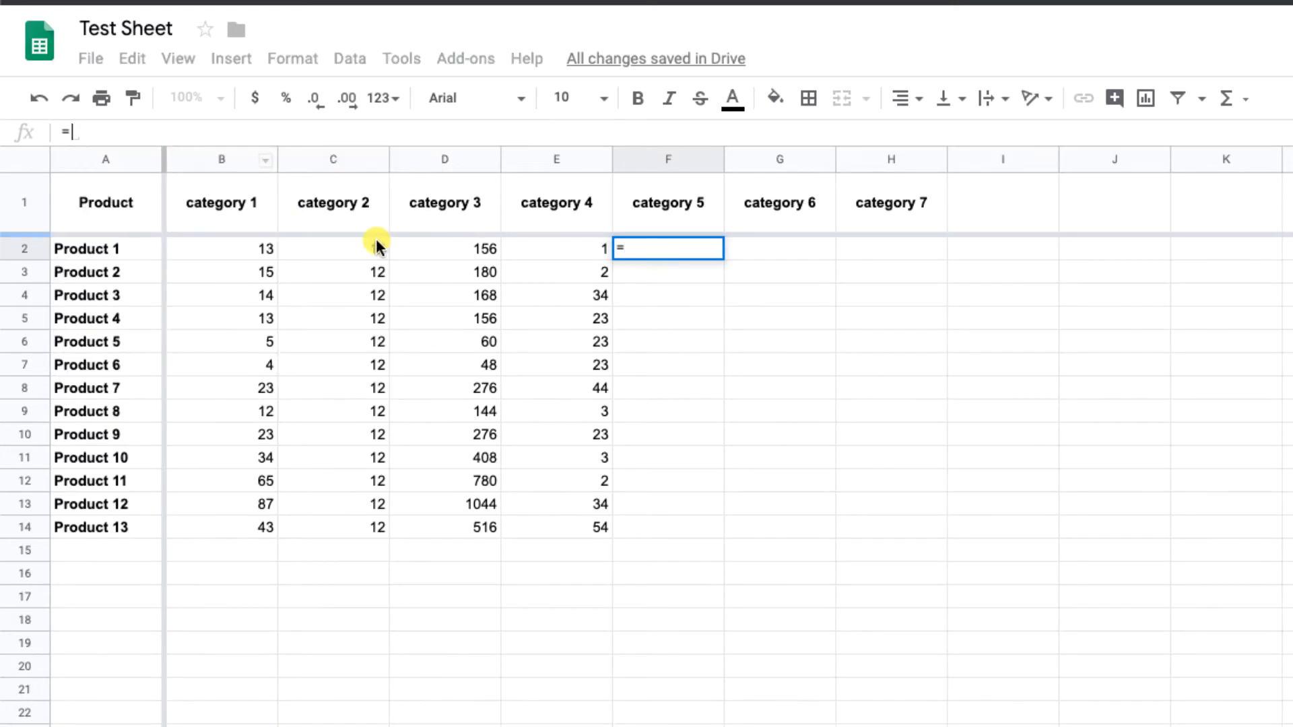
pyautogui.click(487, 245)
pyautogui.write('+')
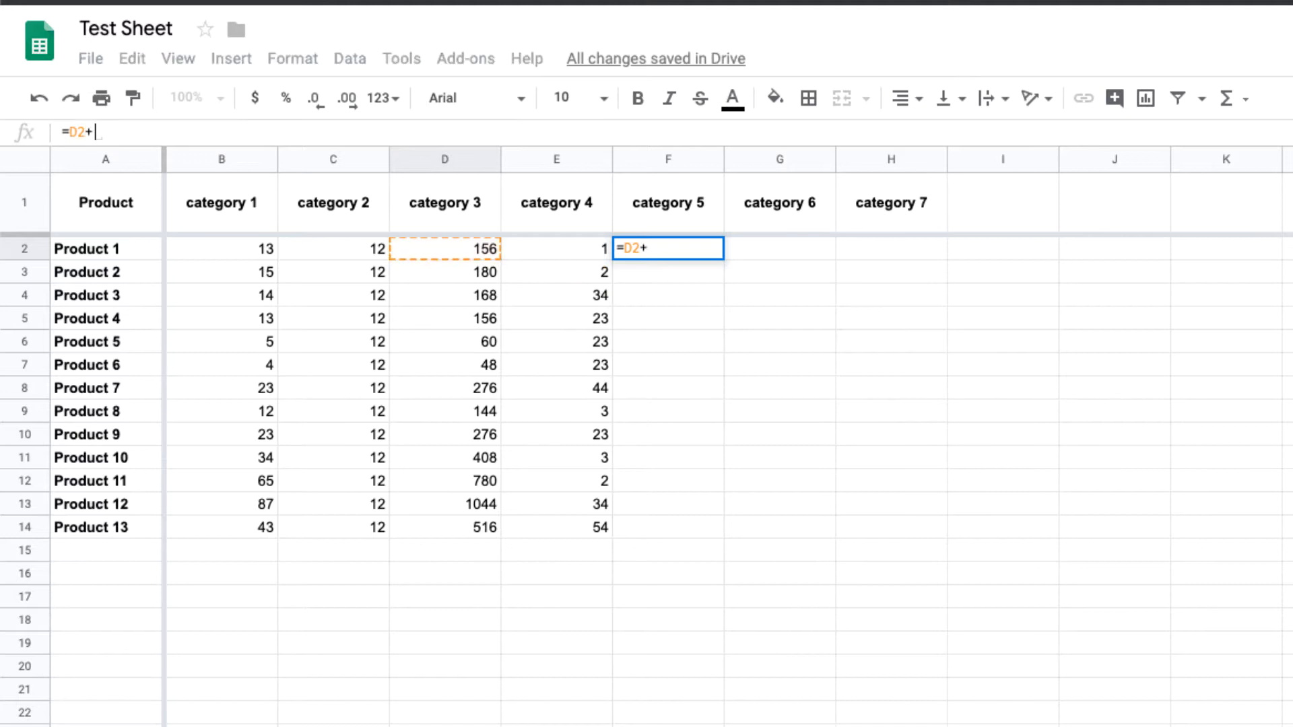
pyautogui.click(577, 254)
pyautogui.press('Return')
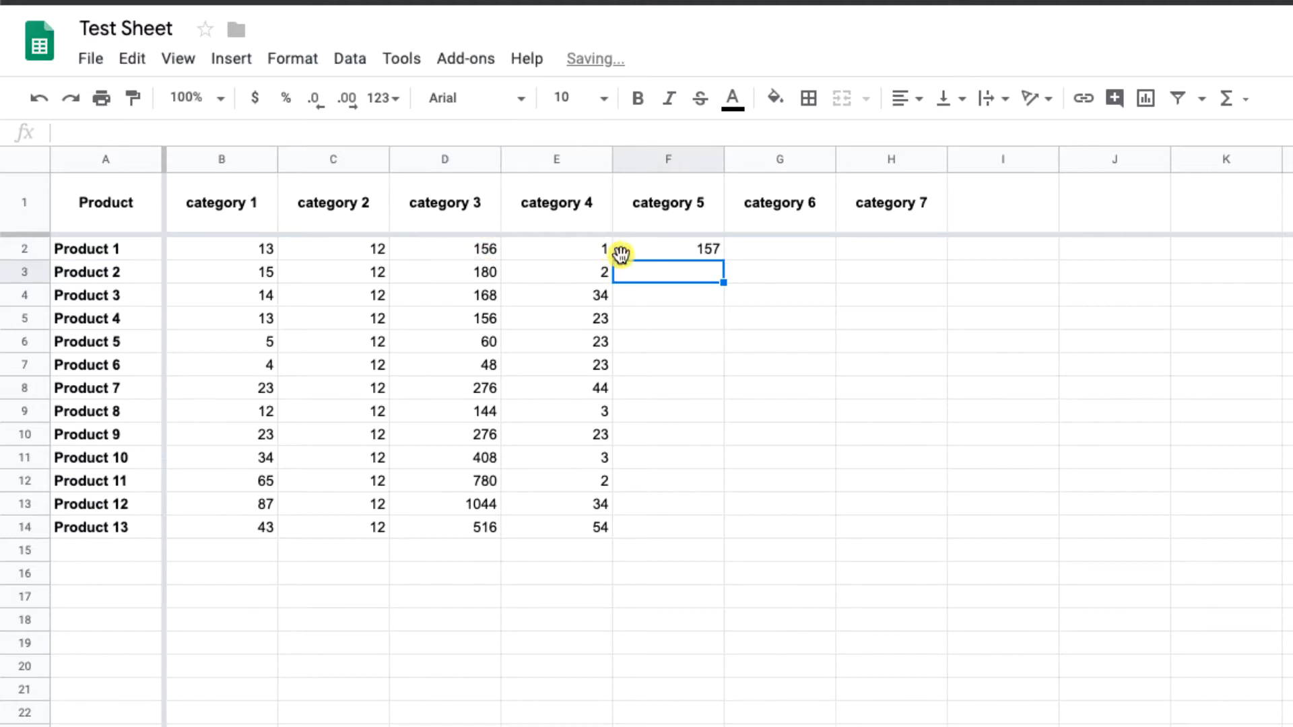
# Step: Fill the addition formula from F2 down to F14 and check the copied formulas in F14 and F6
pyautogui.click(699, 248)
pyautogui.moveTo(721, 260); pyautogui.dragTo(685, 527)
pyautogui.click(661, 524)
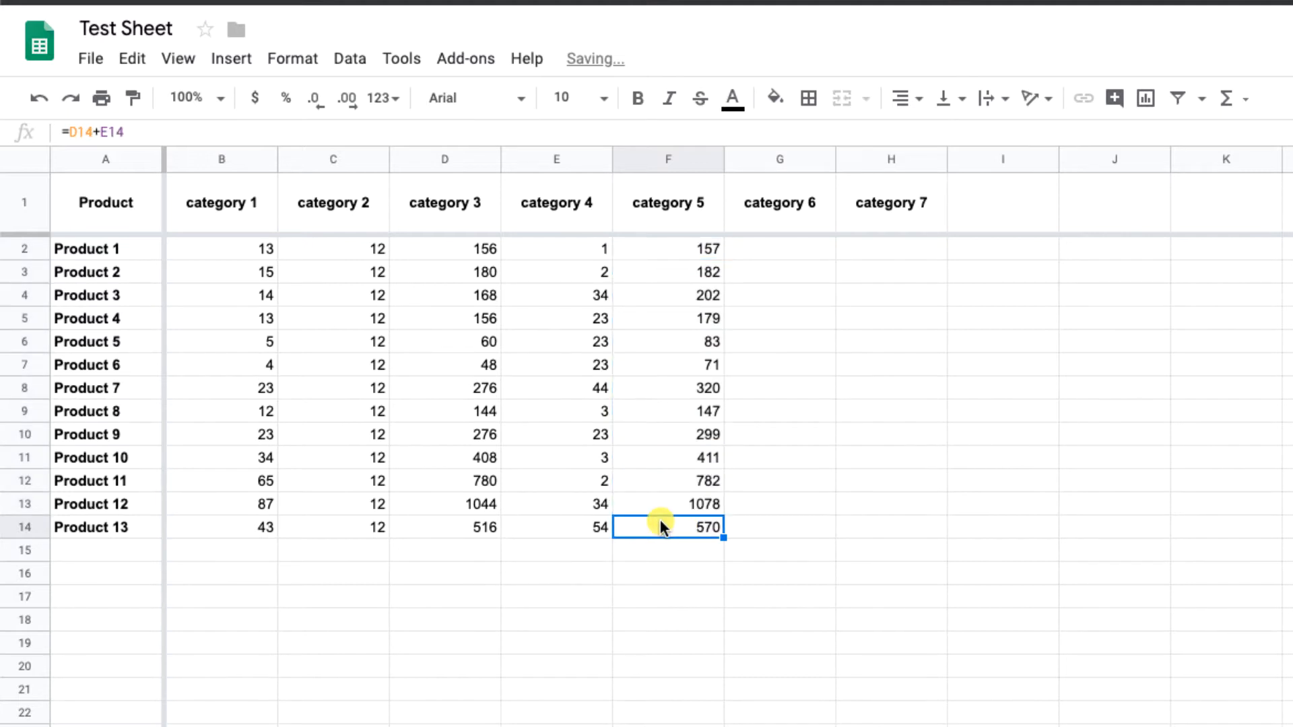
pyautogui.click(662, 342)
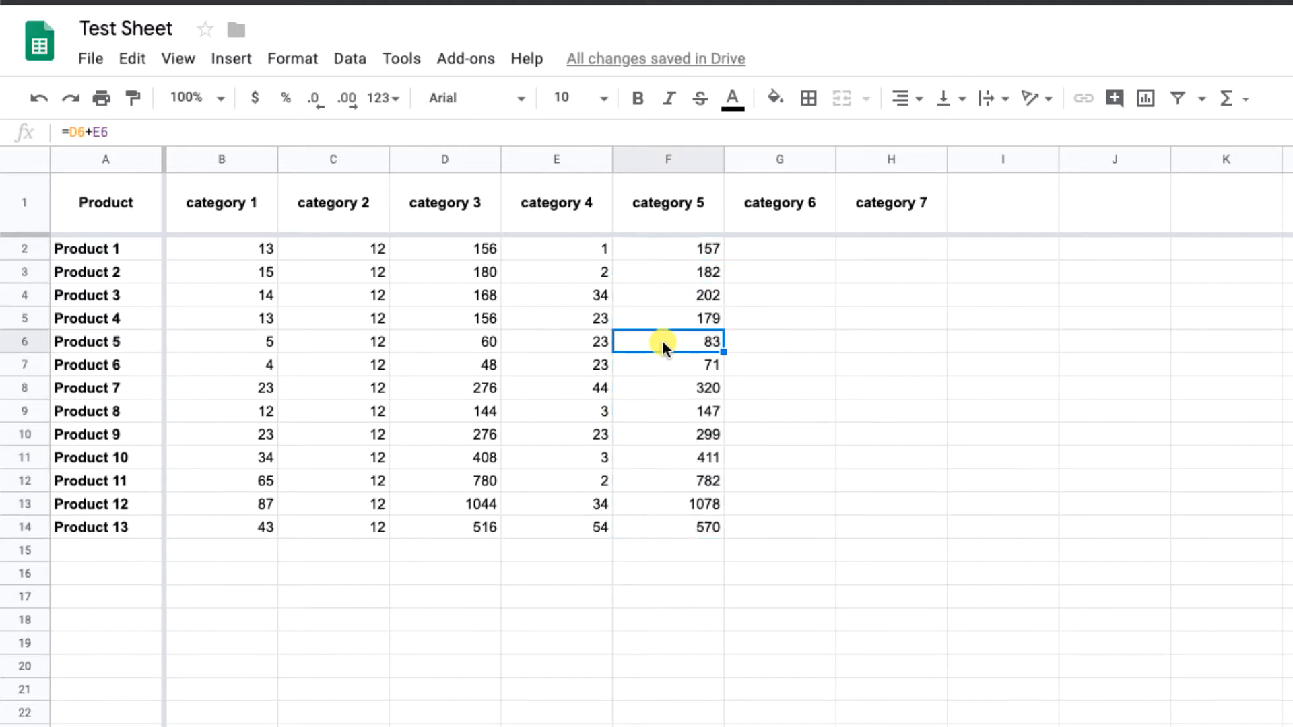
pyautogui.click(666, 552)
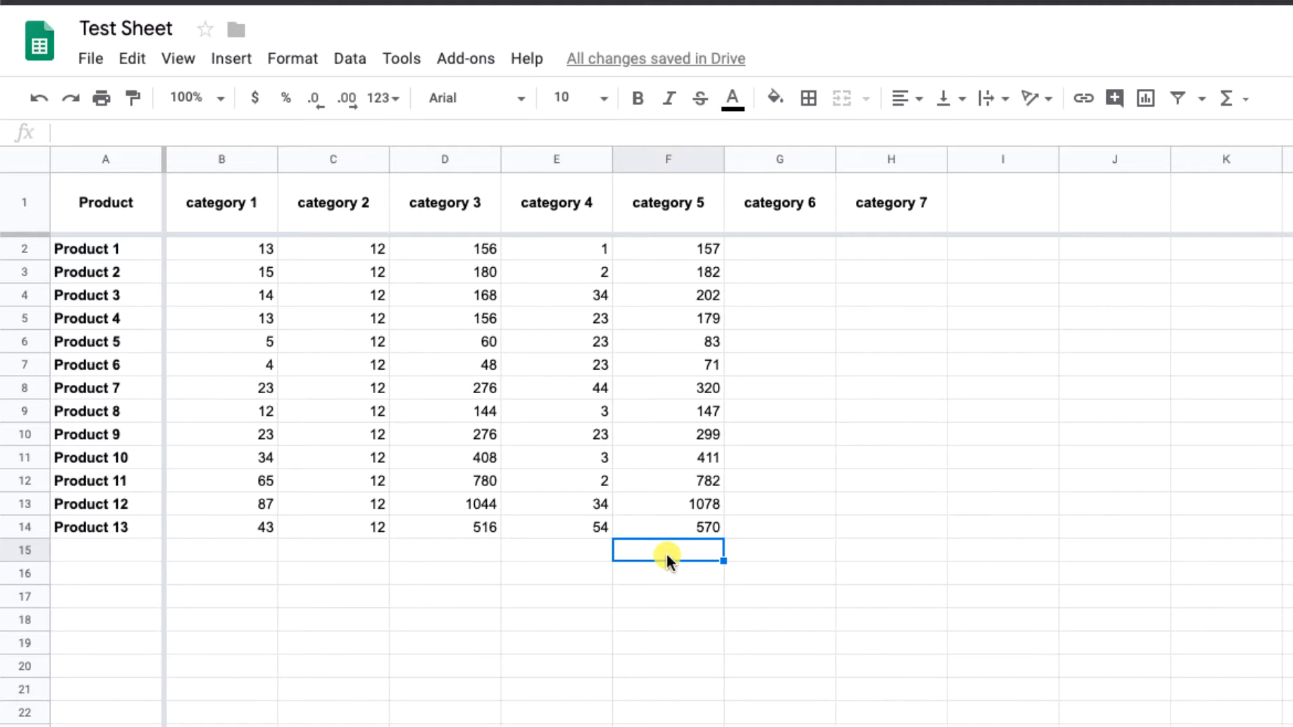
# Step: Turn on alternating colors for the whole product table, A1:H14
pyautogui.moveTo(34, 207); pyautogui.dragTo(59, 458)
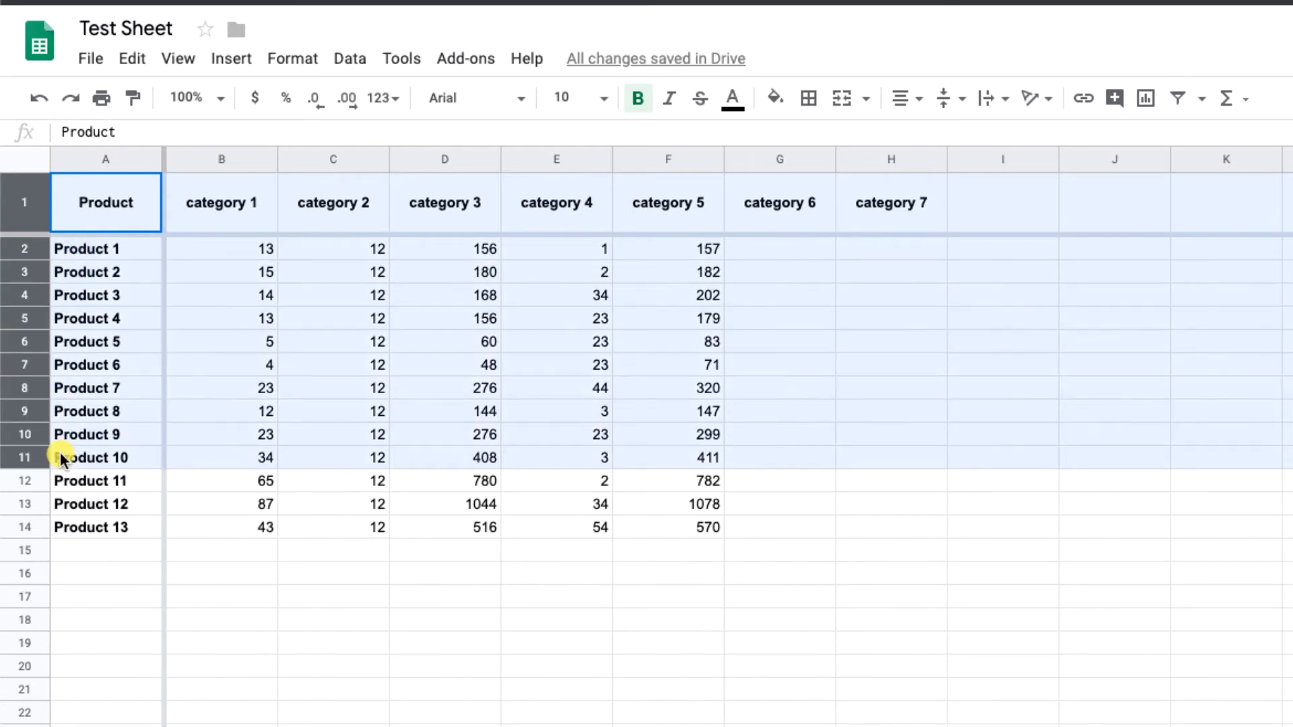
pyautogui.click(488, 386)
pyautogui.moveTo(93, 192)
pyautogui.mouseDown()
pyautogui.moveTo(844, 572)
pyautogui.moveTo(898, 525)
pyautogui.mouseUp()
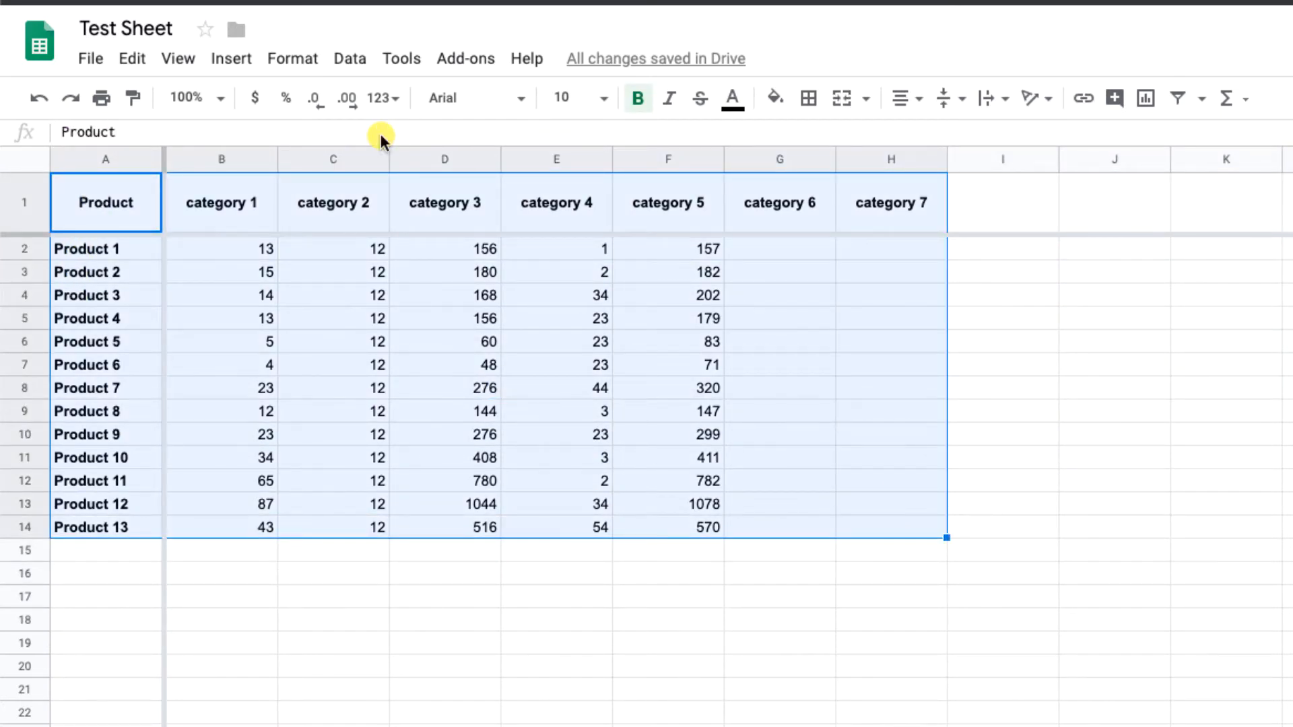
pyautogui.click(295, 59)
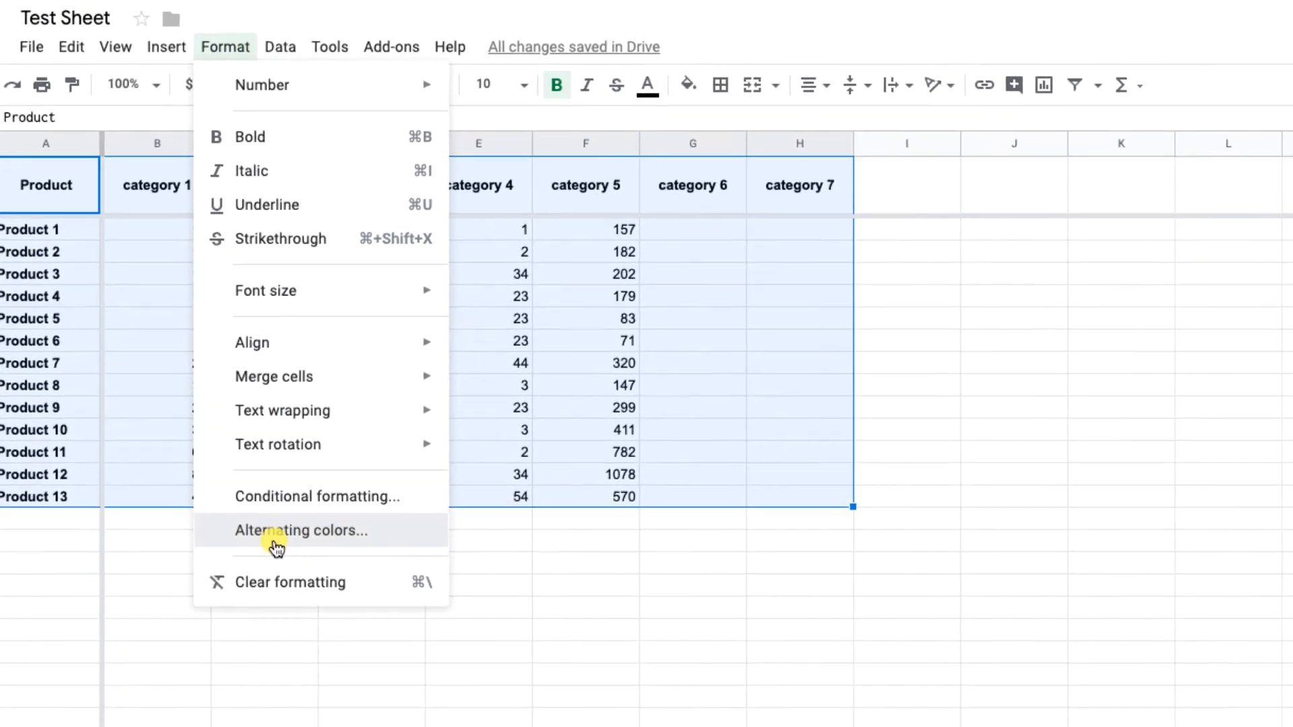
pyautogui.click(276, 548)
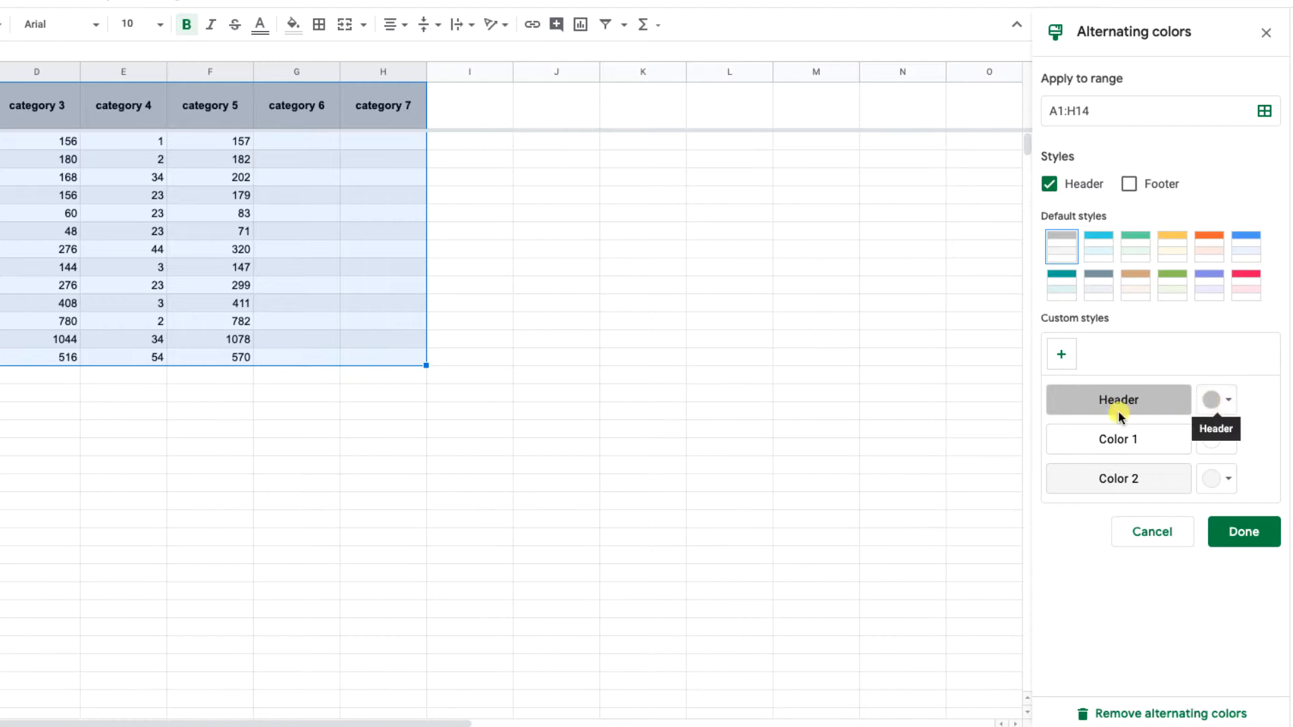
# Step: Review the row shading down the category 4 column and accept the default gray alternating style with a header
pyautogui.click(397, 448)
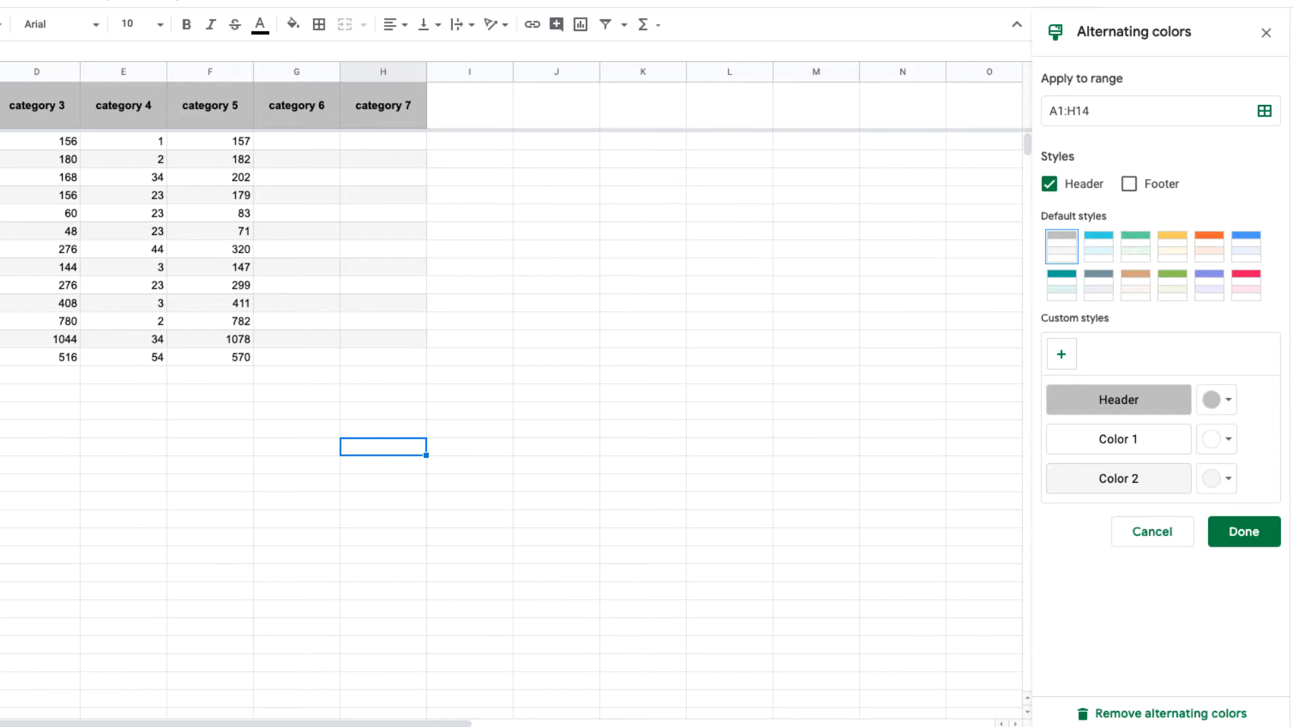
pyautogui.click(138, 249)
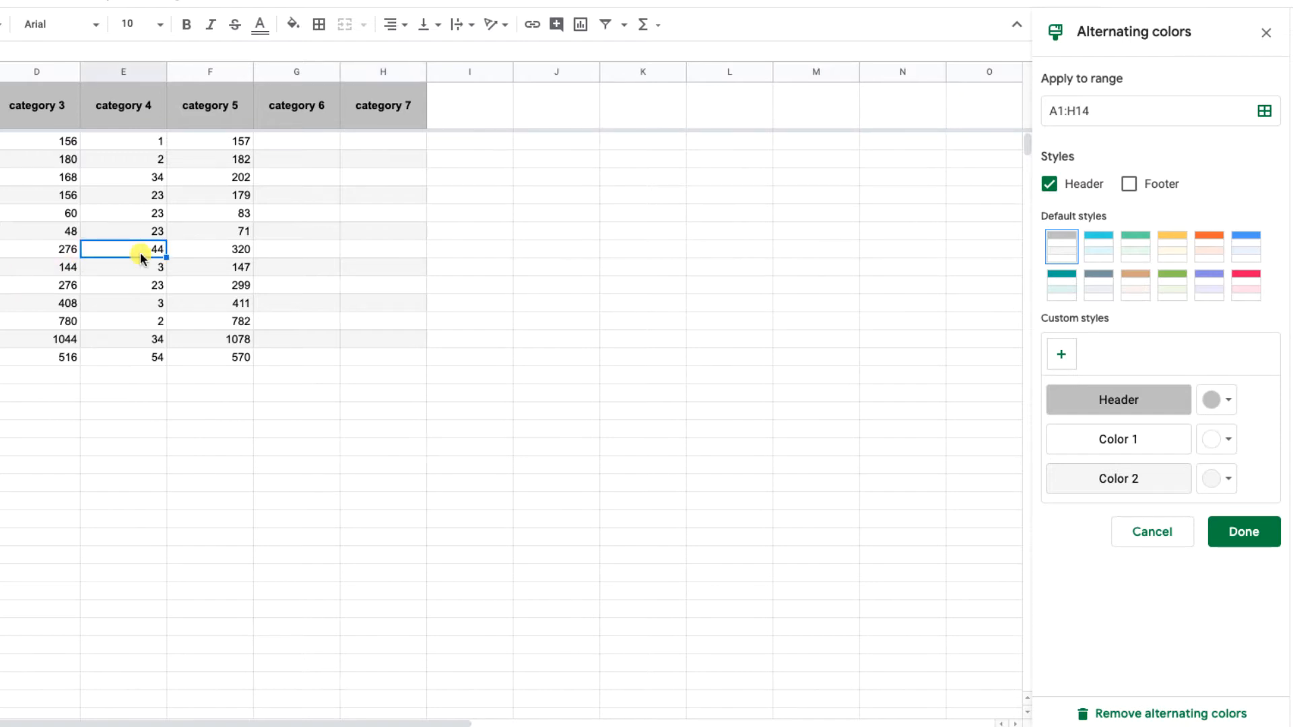
pyautogui.click(145, 231)
pyautogui.click(136, 213)
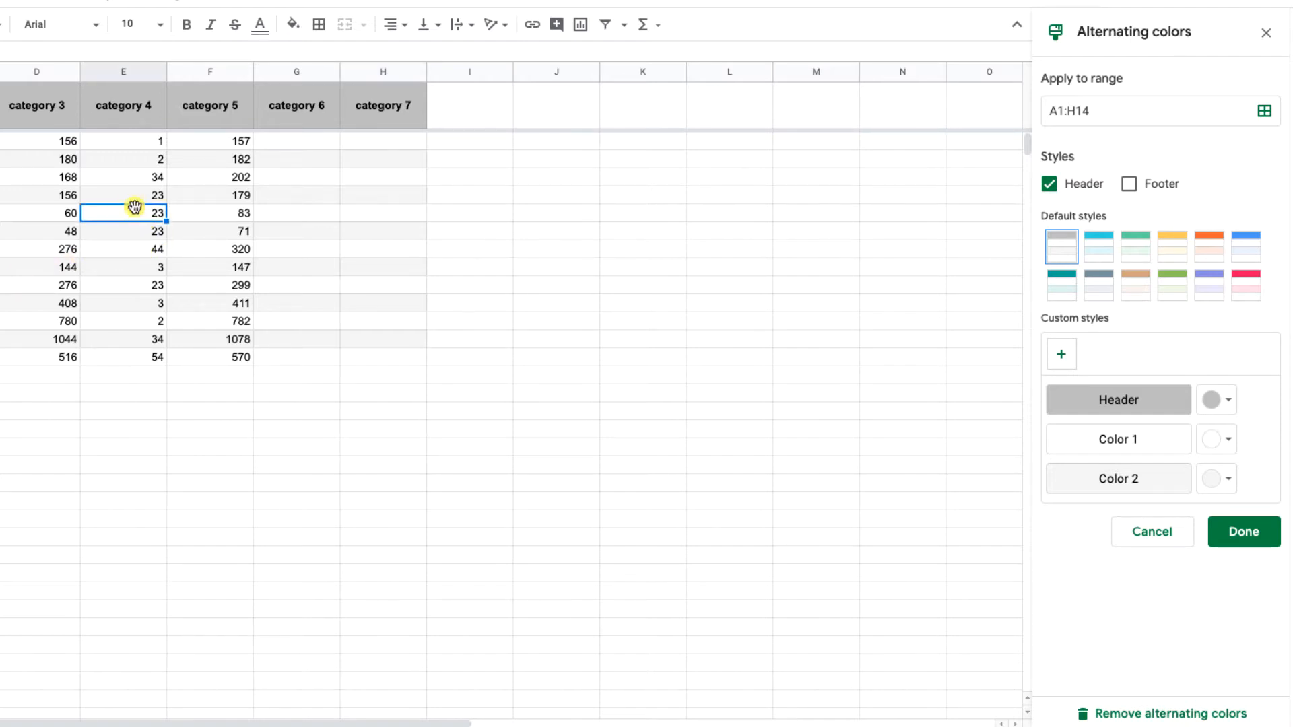
pyautogui.click(136, 195)
pyautogui.click(131, 177)
pyautogui.click(129, 162)
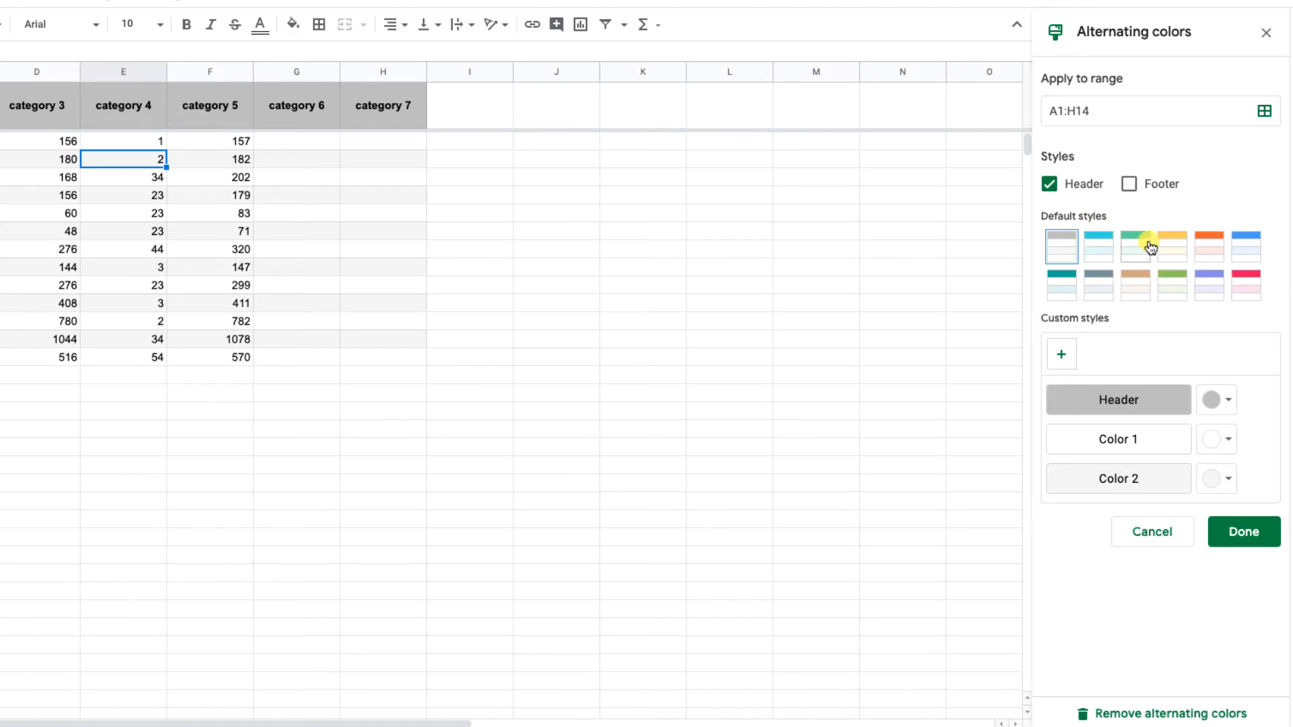
pyautogui.click(502, 355)
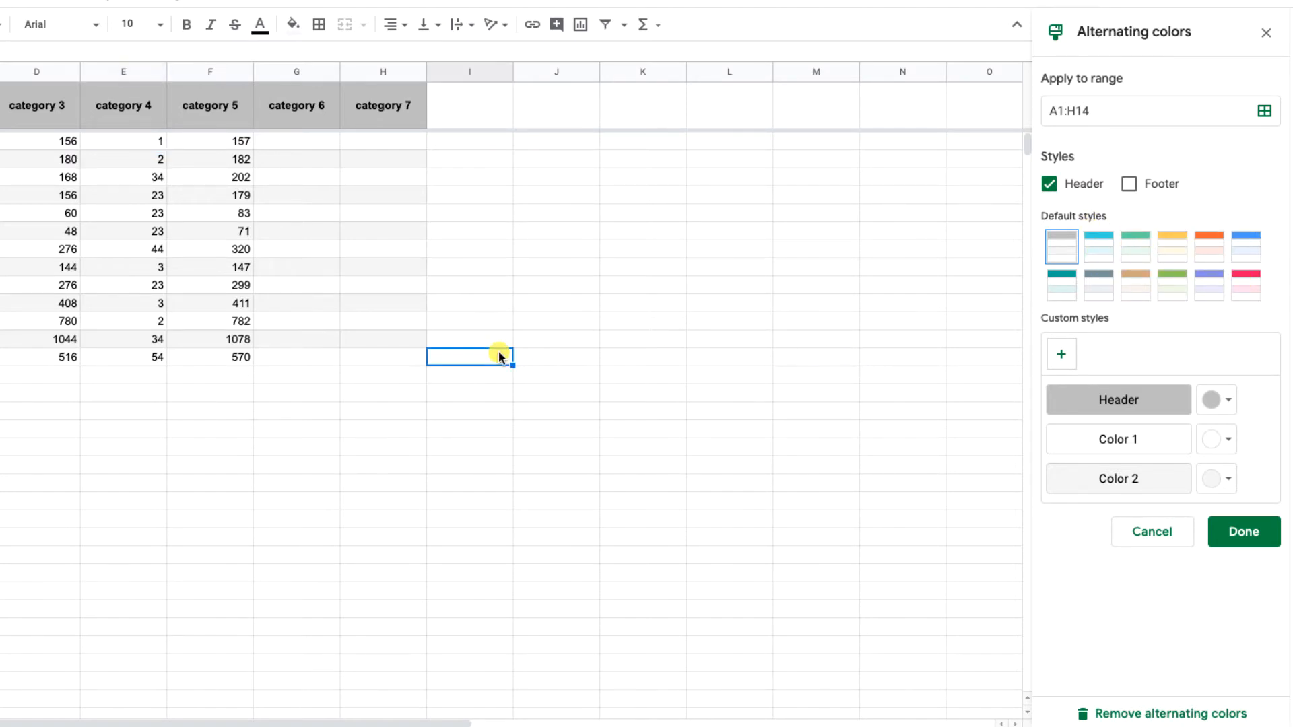
pyautogui.click(260, 431)
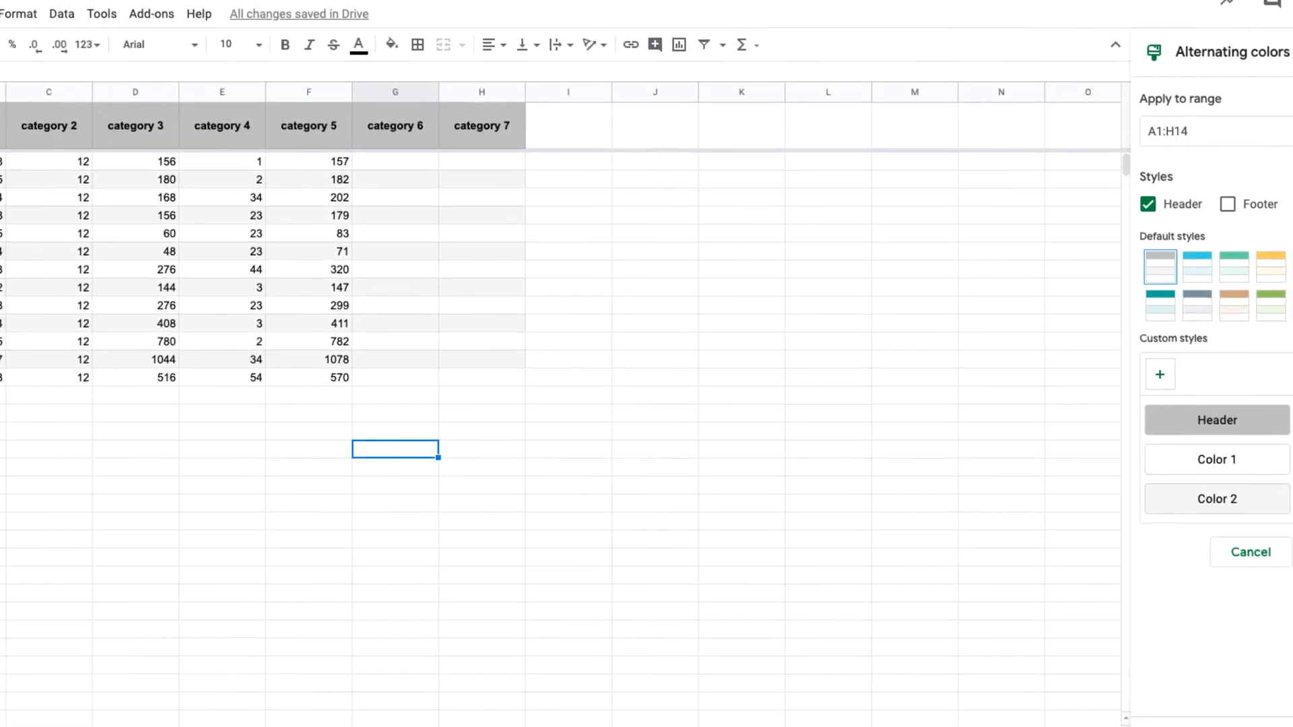
pyautogui.click(1244, 531)
pyautogui.click(244, 429)
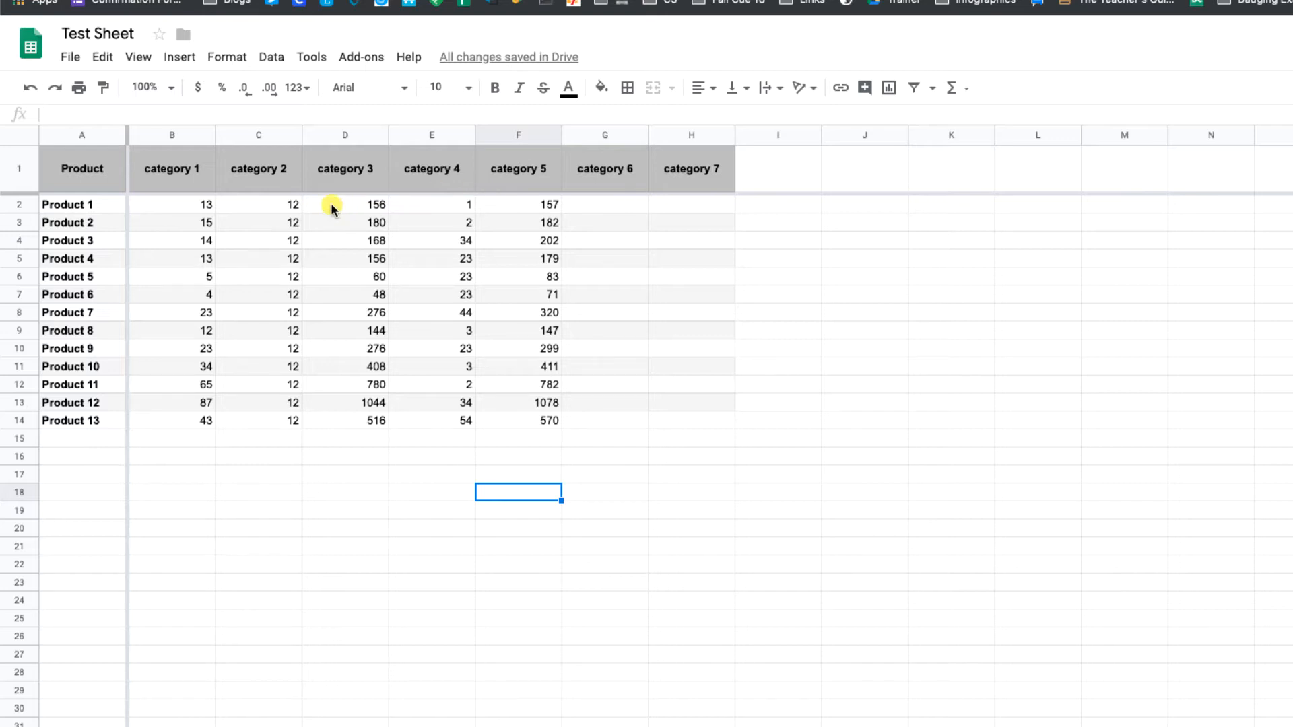
# Step: Start a single-color conditional formatting rule on A1:H14 with the condition Custom formula is
pyautogui.click(86, 165)
pyautogui.keyDown('shift'); pyautogui.click(693, 421); pyautogui.keyUp('shift')
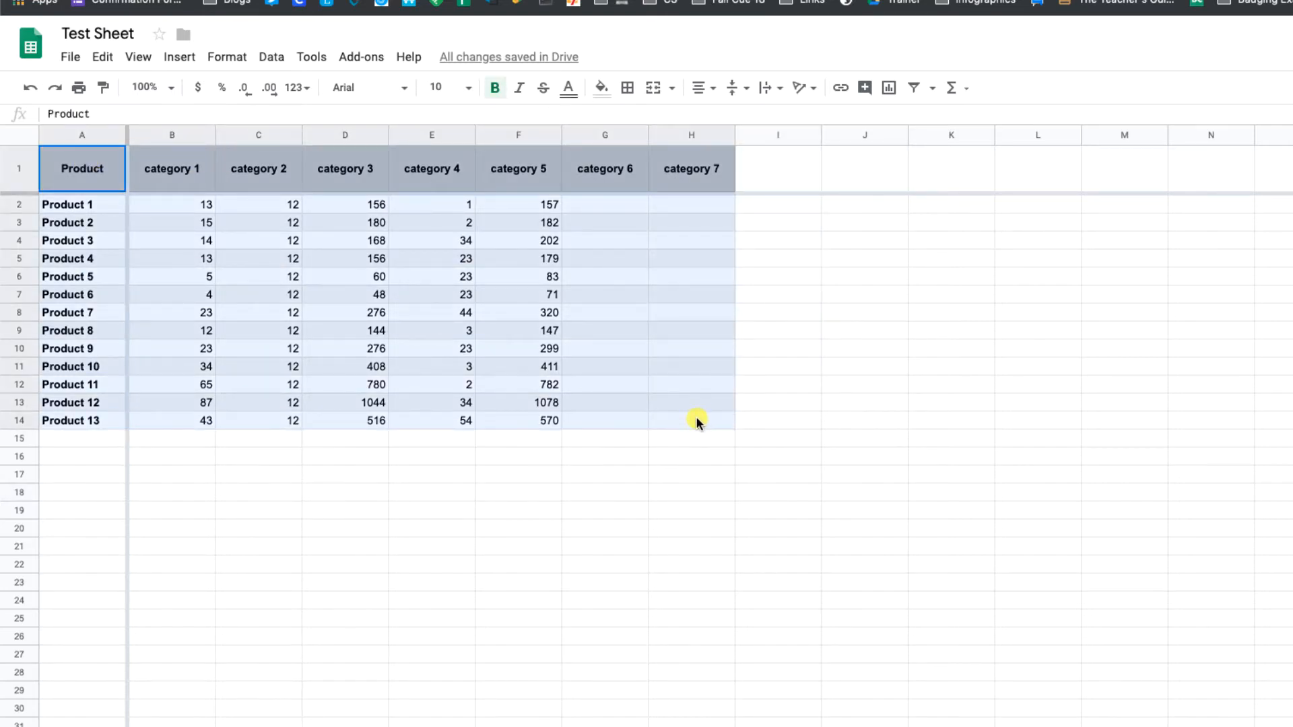
pyautogui.click(224, 57)
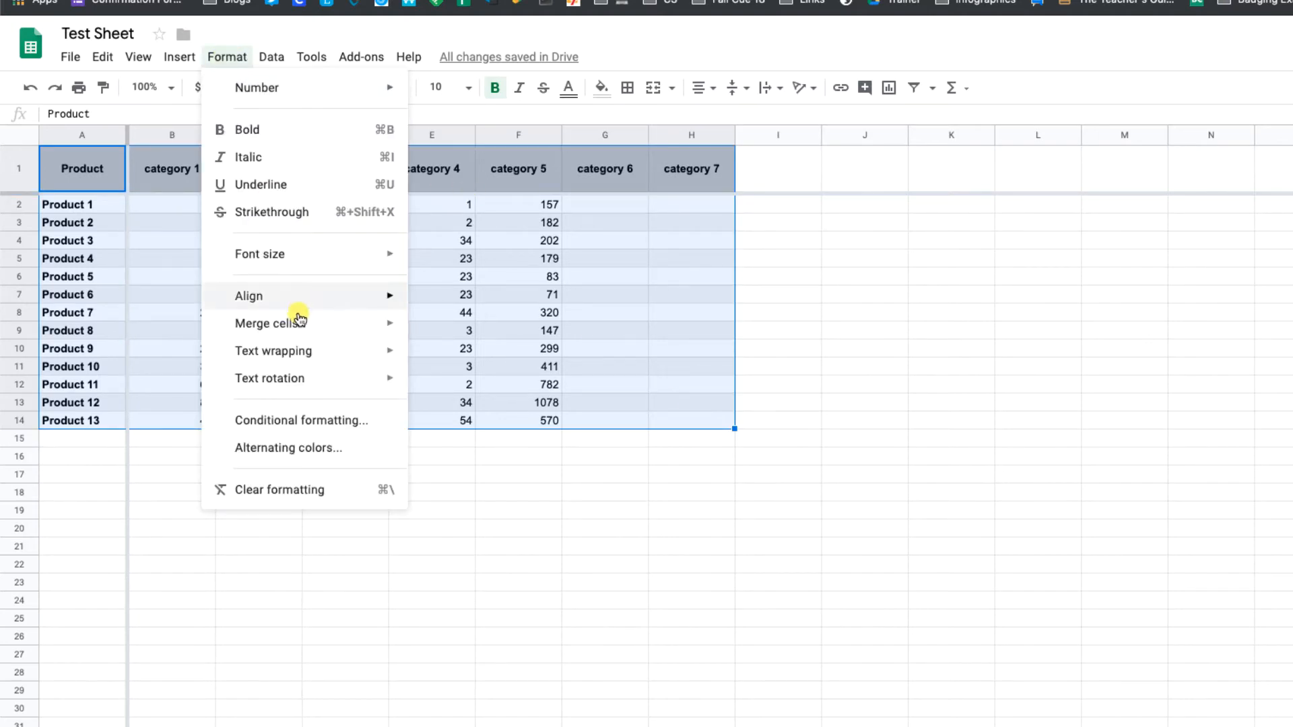
pyautogui.click(264, 420)
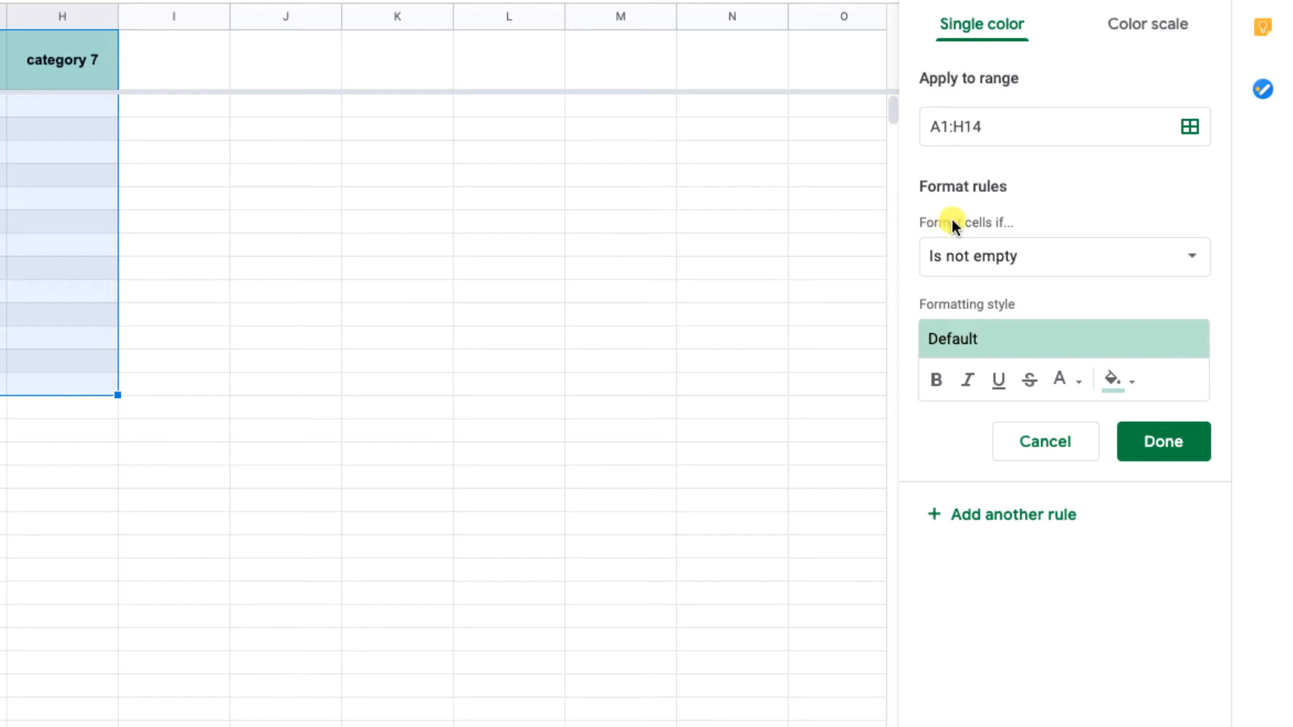
pyautogui.click(1009, 274)
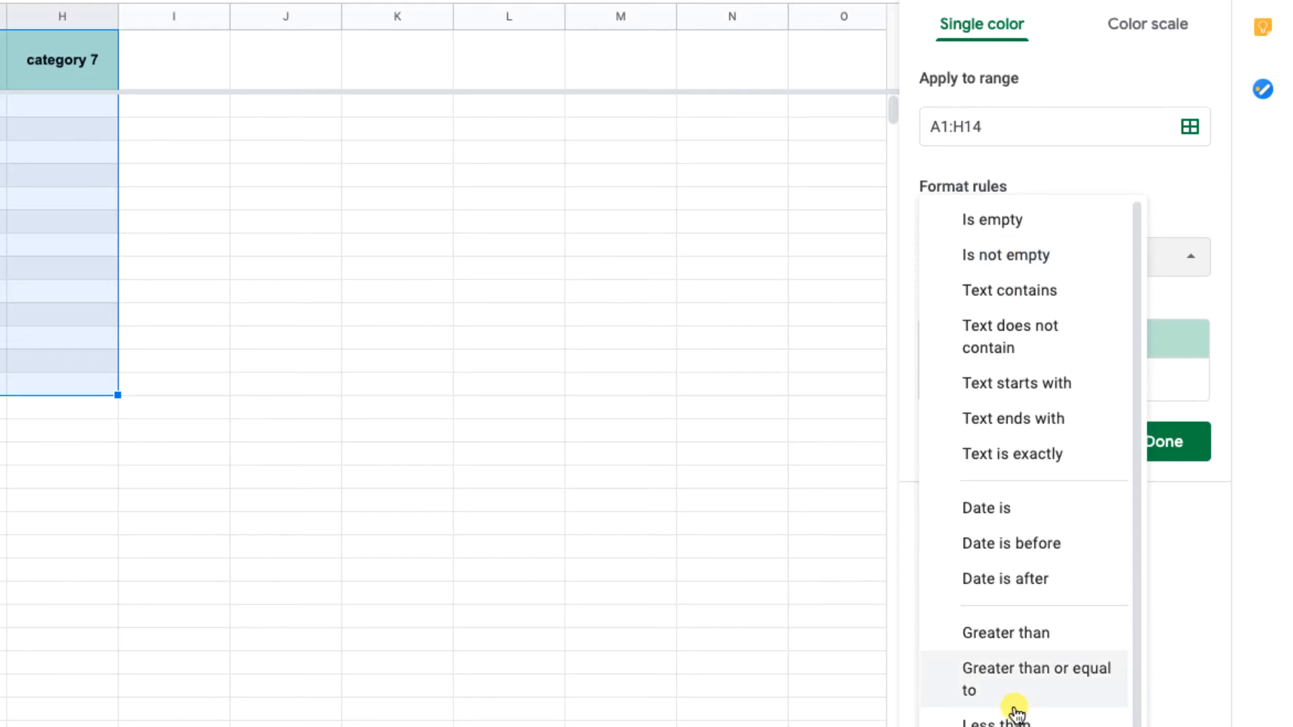
pyautogui.scroll(-5, 1016, 713)
pyautogui.click(992, 700)
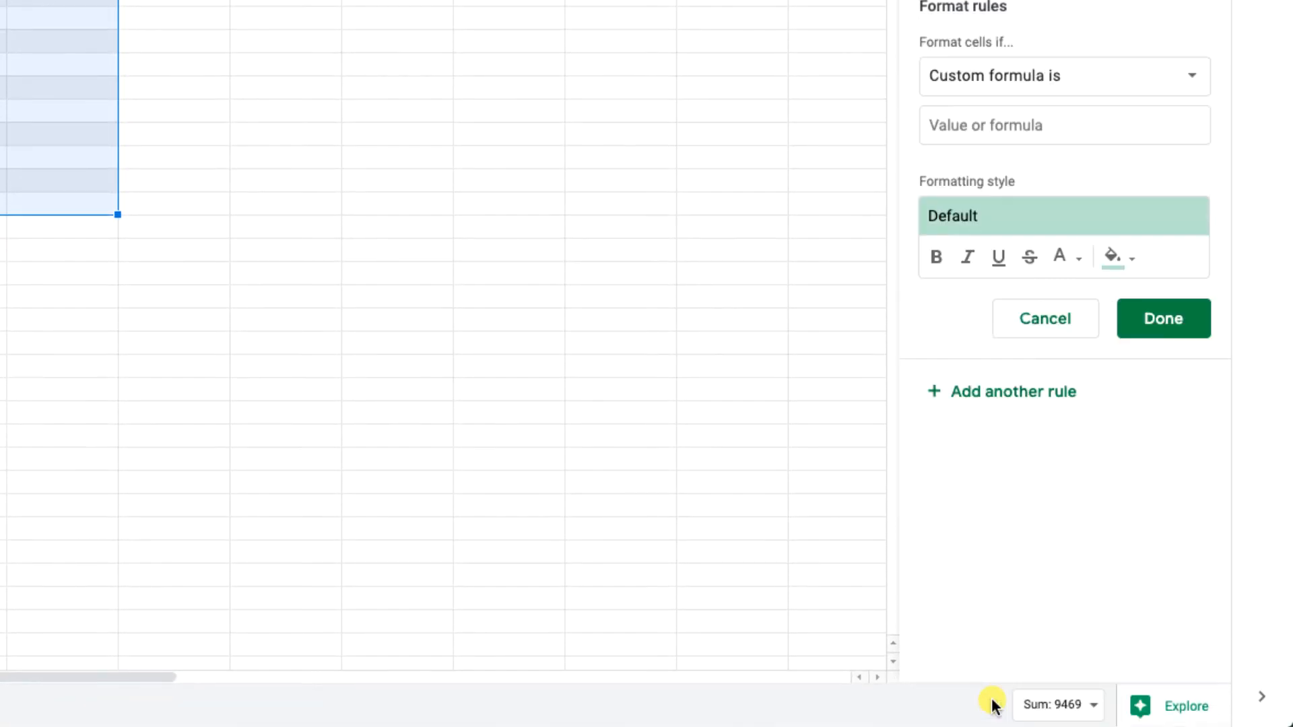
# Step: Set the rule's custom formula to =isformula(a1:h14) with the default green style and save the rule
pyautogui.click(1042, 128)
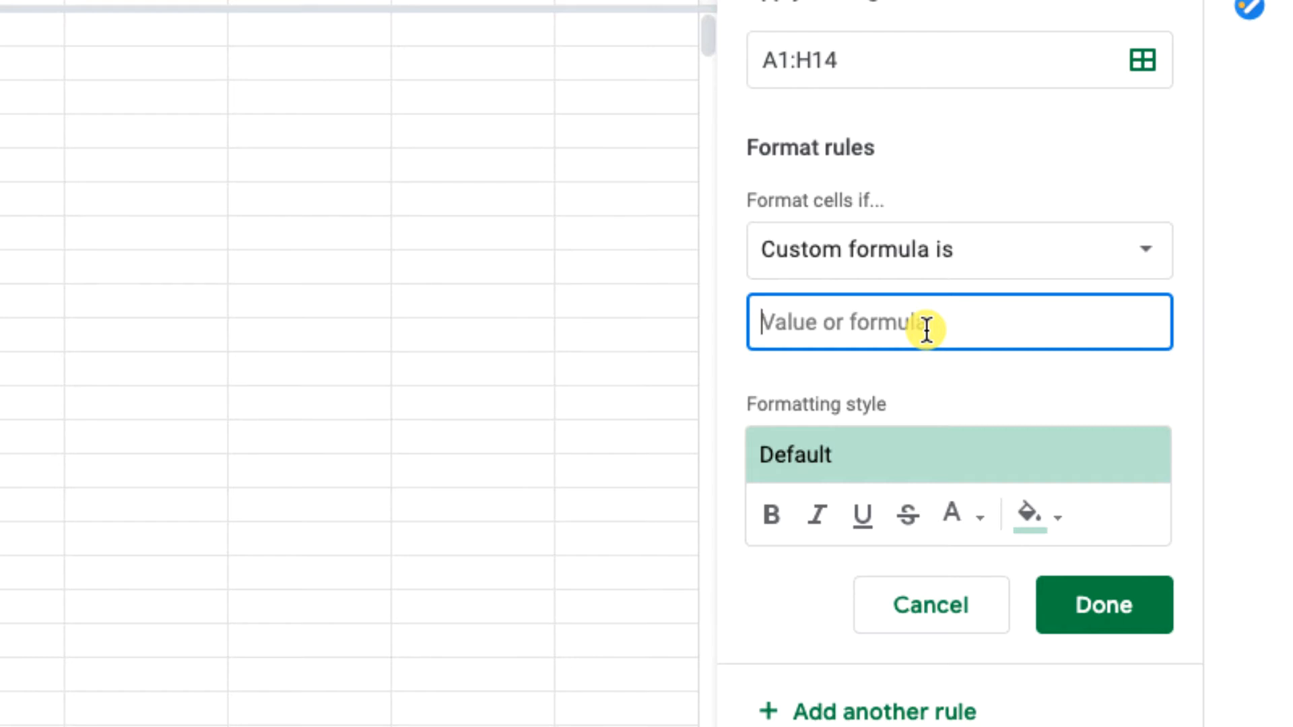
pyautogui.write('=')
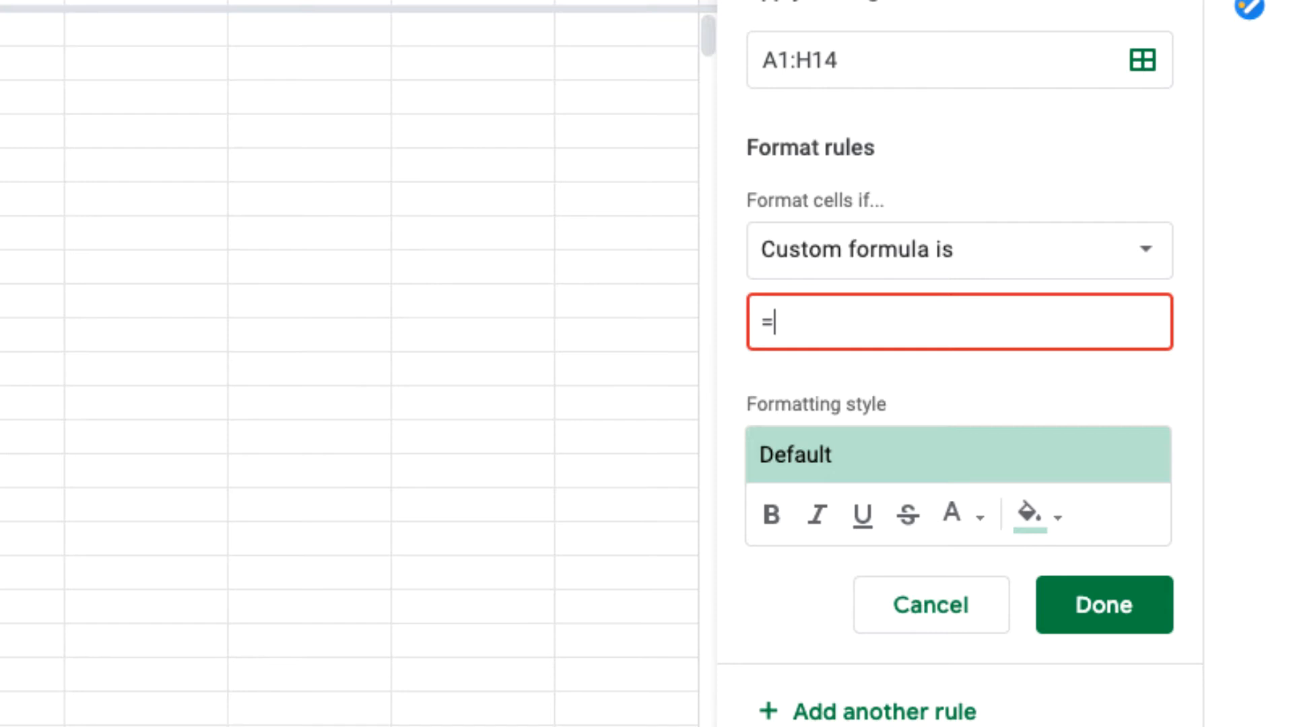
pyautogui.write('isform')
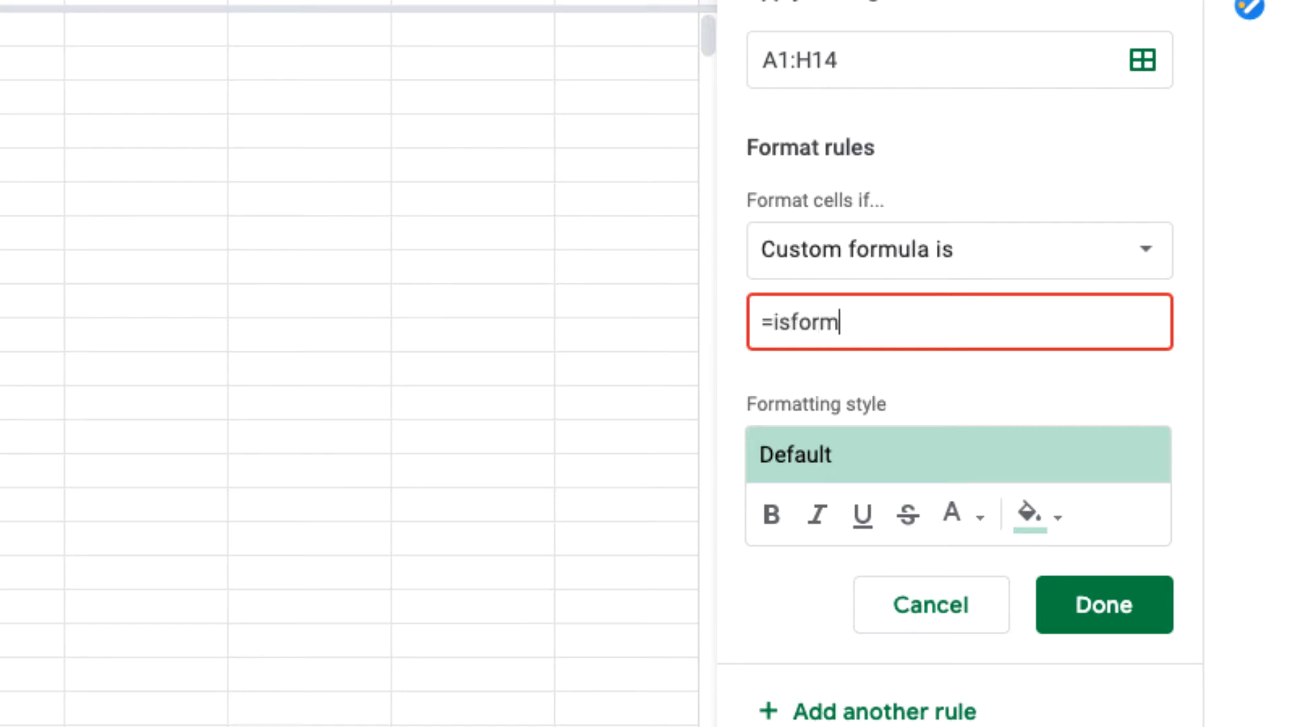
pyautogui.write('ula(')
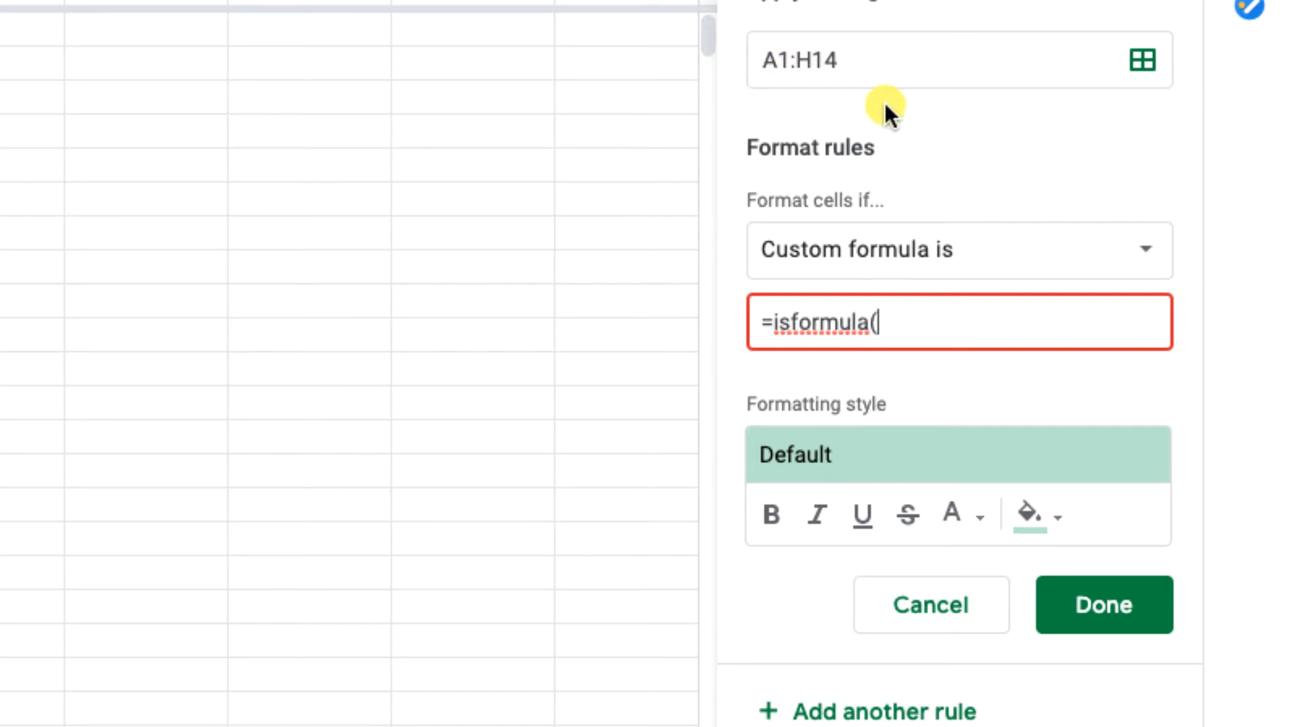
pyautogui.write('s1:h1')
pyautogui.press('BackSpace')
pyautogui.press('BackSpace')
pyautogui.press('BackSpace')
pyautogui.press('BackSpace')
pyautogui.press('BackSpace')
pyautogui.write('a1:h14)')
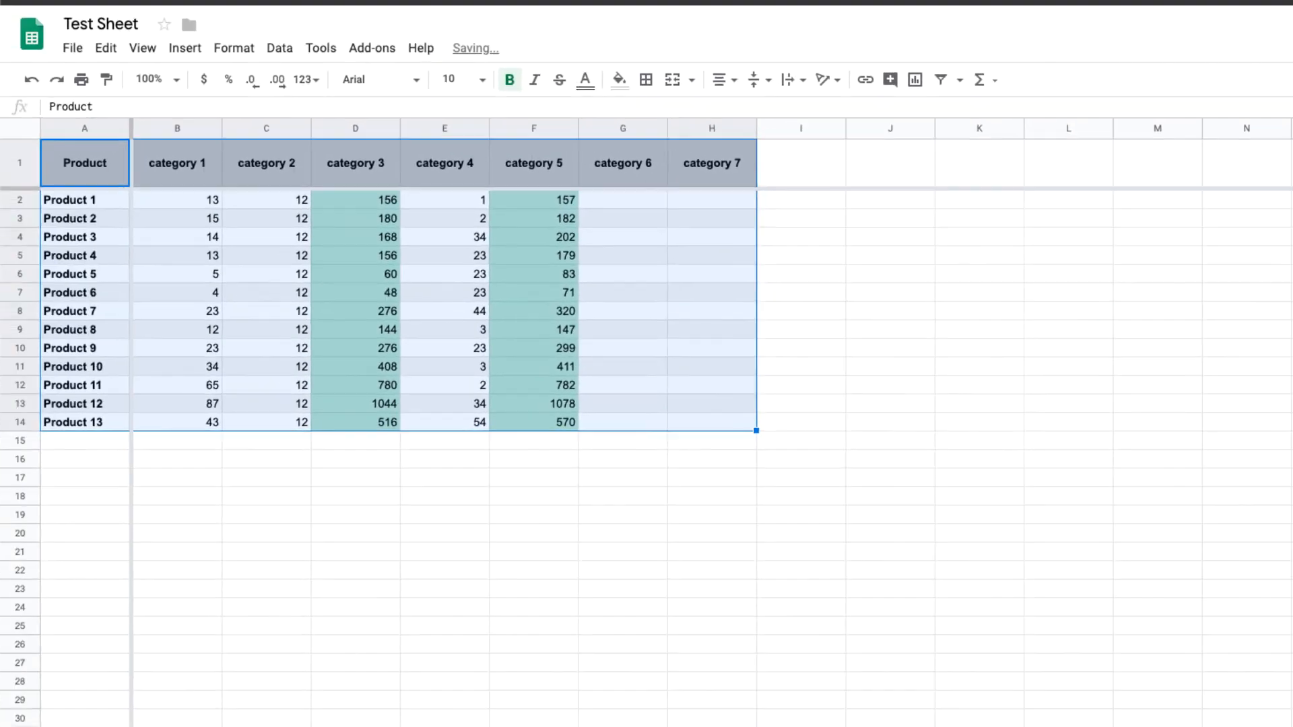
pyautogui.click(865, 327)
# Step: Inspect cells in the category 3, 4 and 5 columns to compare highlighted formula cells with plain values
pyautogui.click(374, 201)
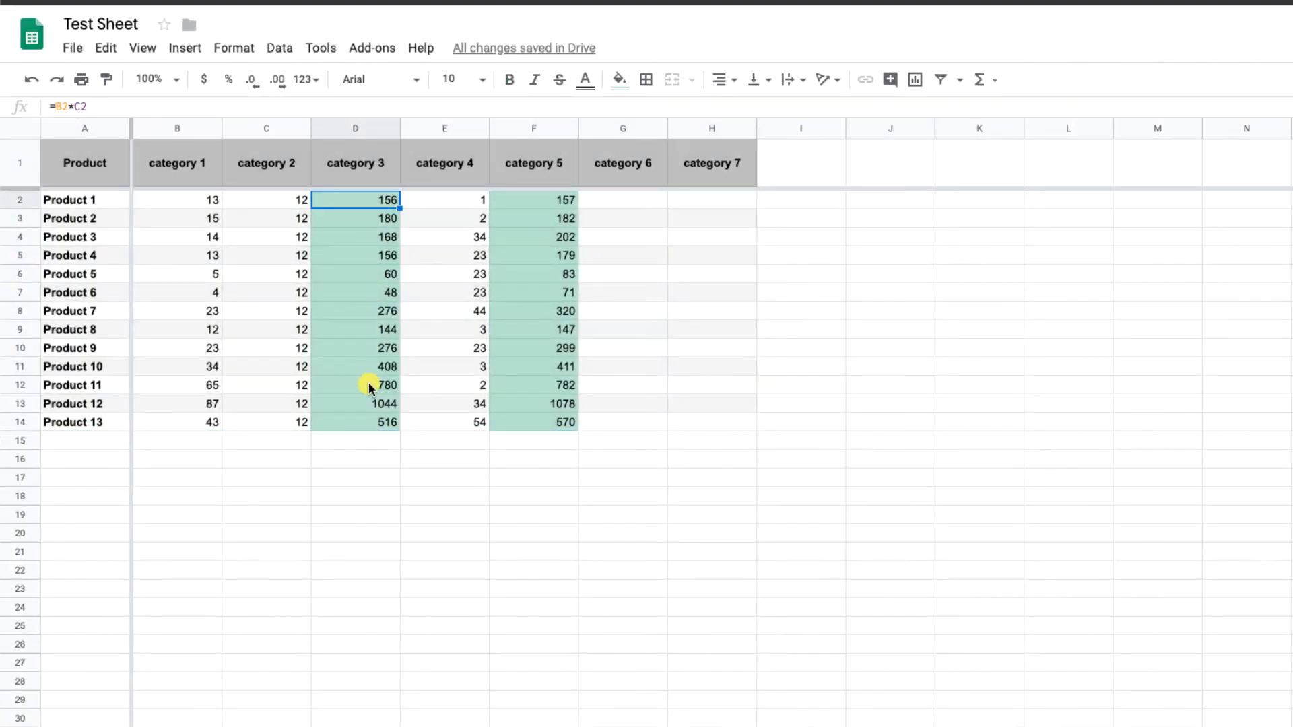
pyautogui.click(375, 404)
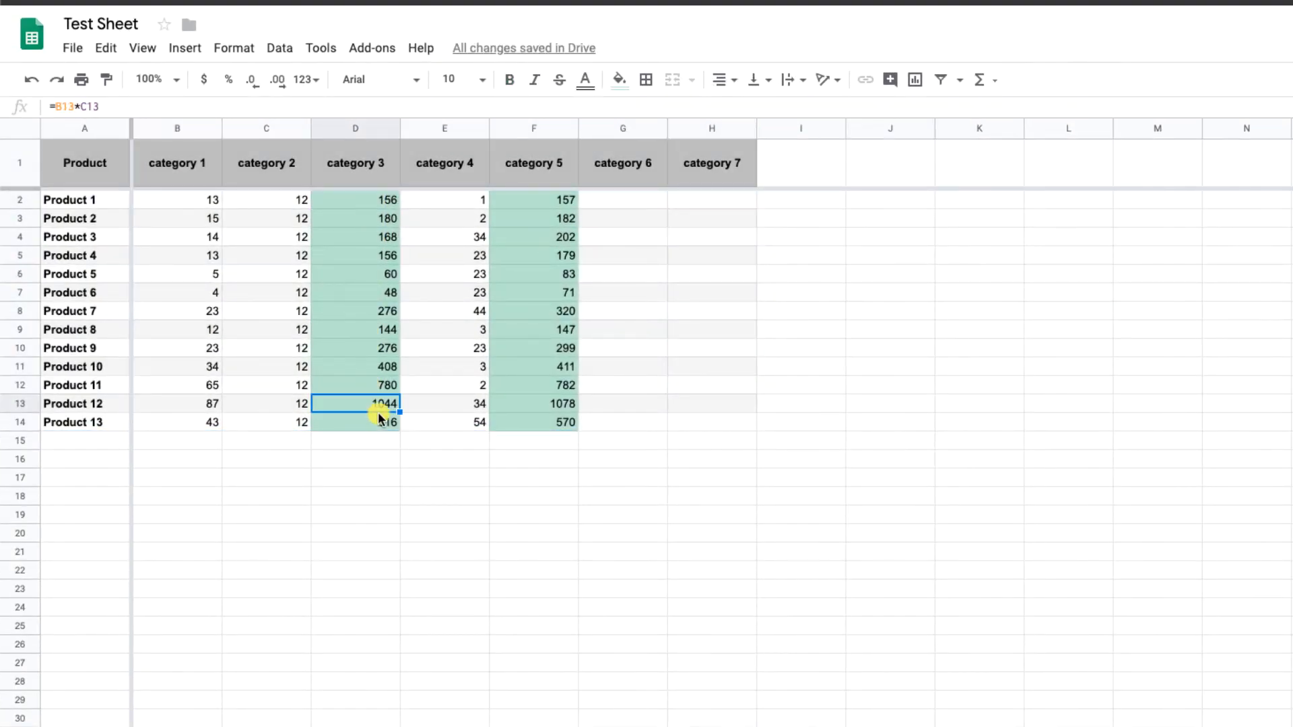
pyautogui.click(479, 197)
pyautogui.click(450, 382)
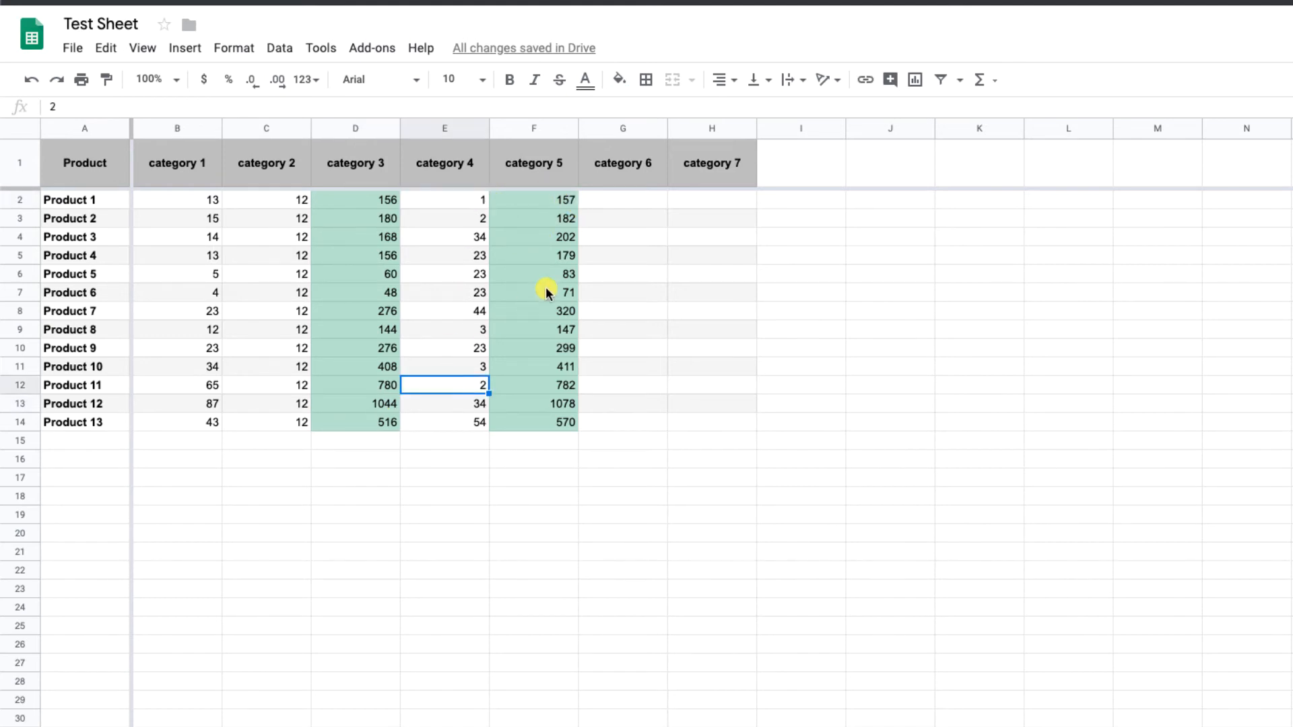
pyautogui.click(531, 217)
pyautogui.click(528, 426)
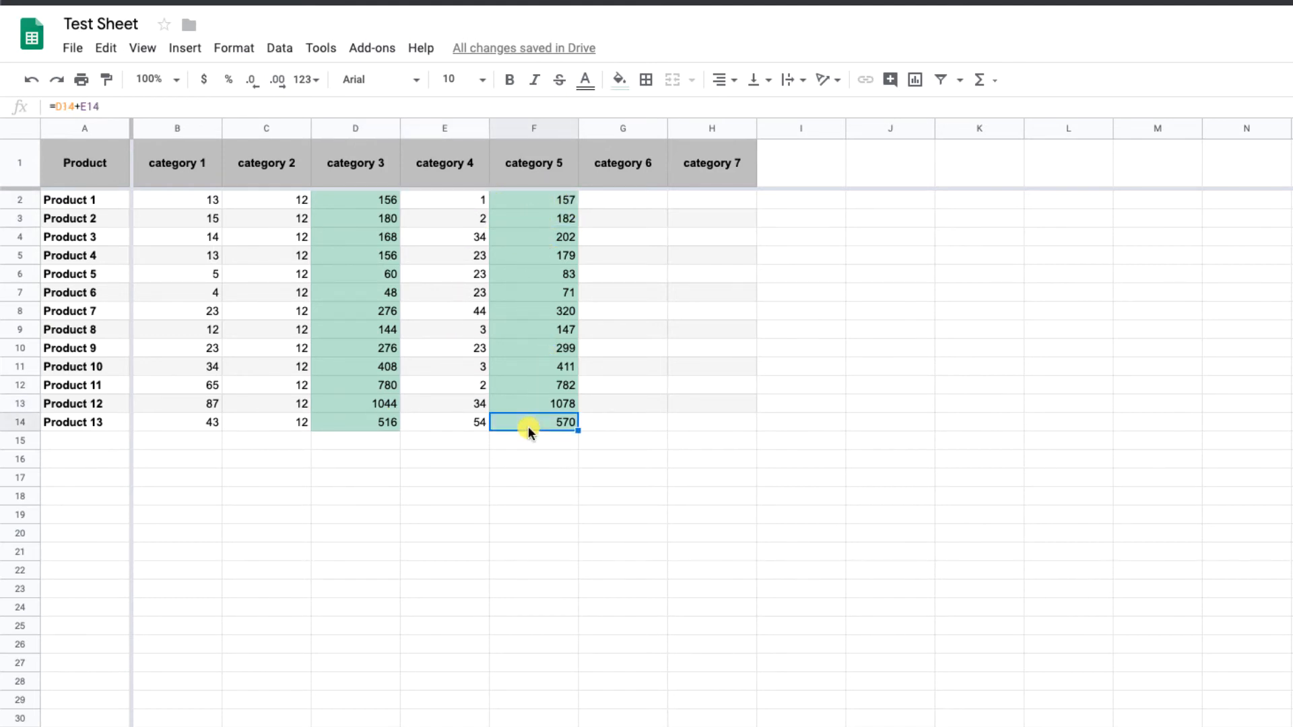
pyautogui.click(414, 443)
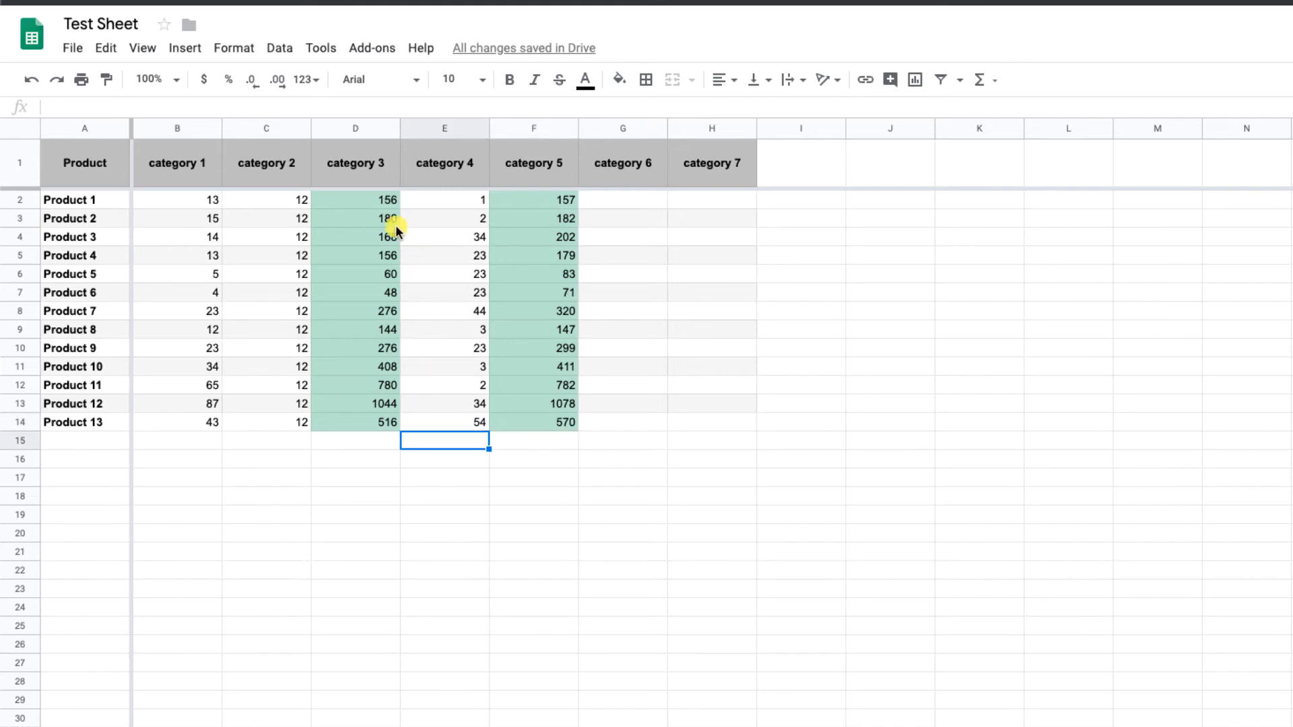
# Step: Protect the category 5 formula range F2:F14, showing a warning when the range is edited
pyautogui.moveTo(378, 201); pyautogui.dragTo(367, 422)
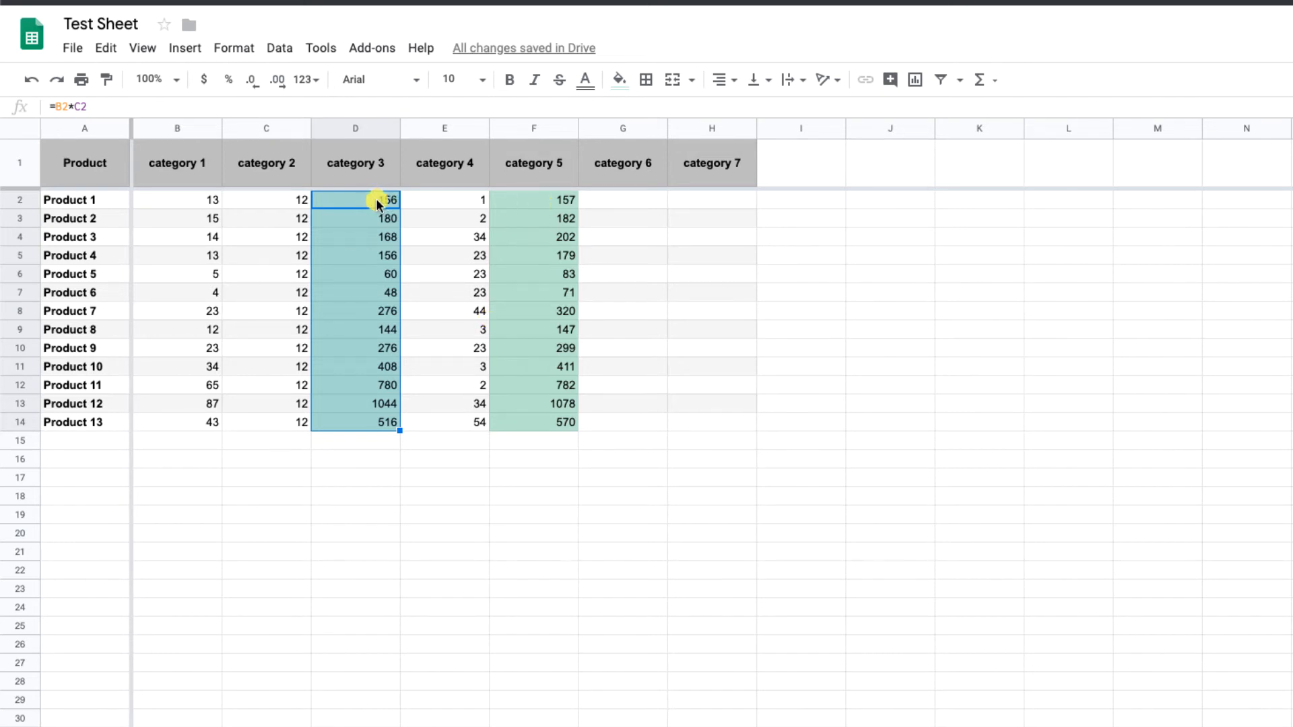
pyautogui.click(394, 519)
pyautogui.click(357, 201)
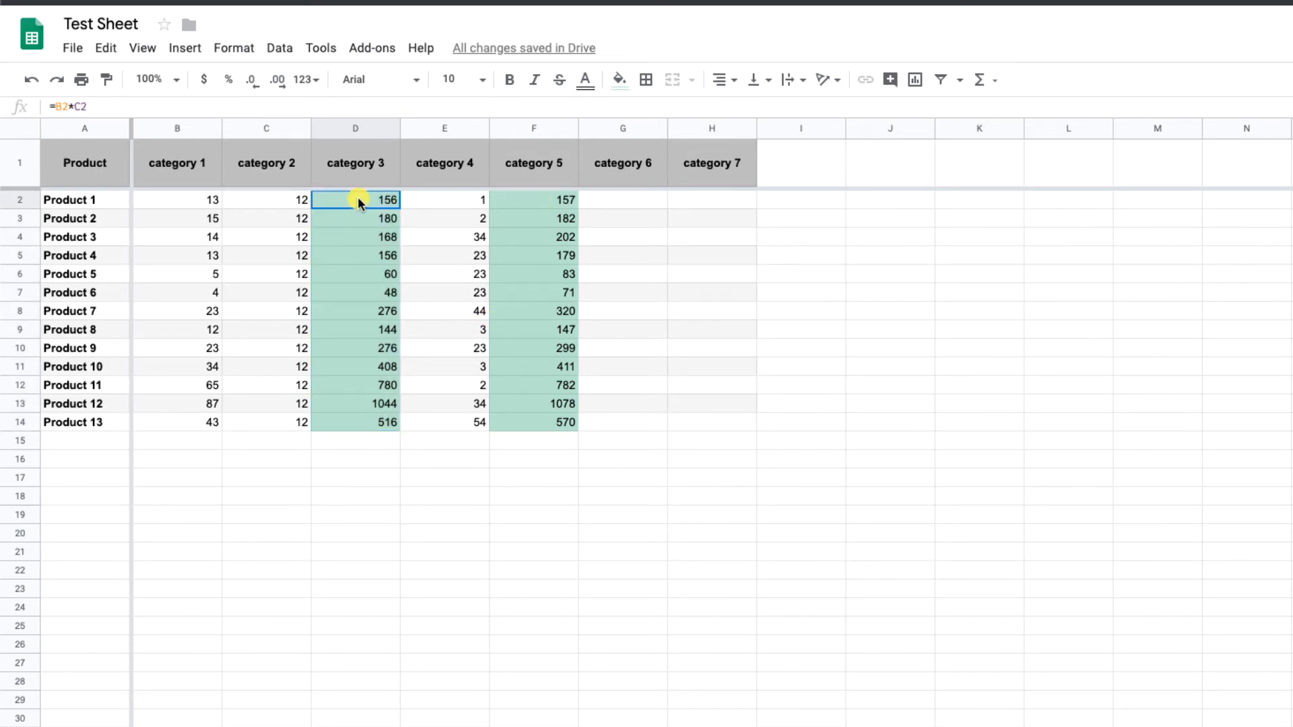
pyautogui.moveTo(357, 200); pyautogui.dragTo(366, 423)
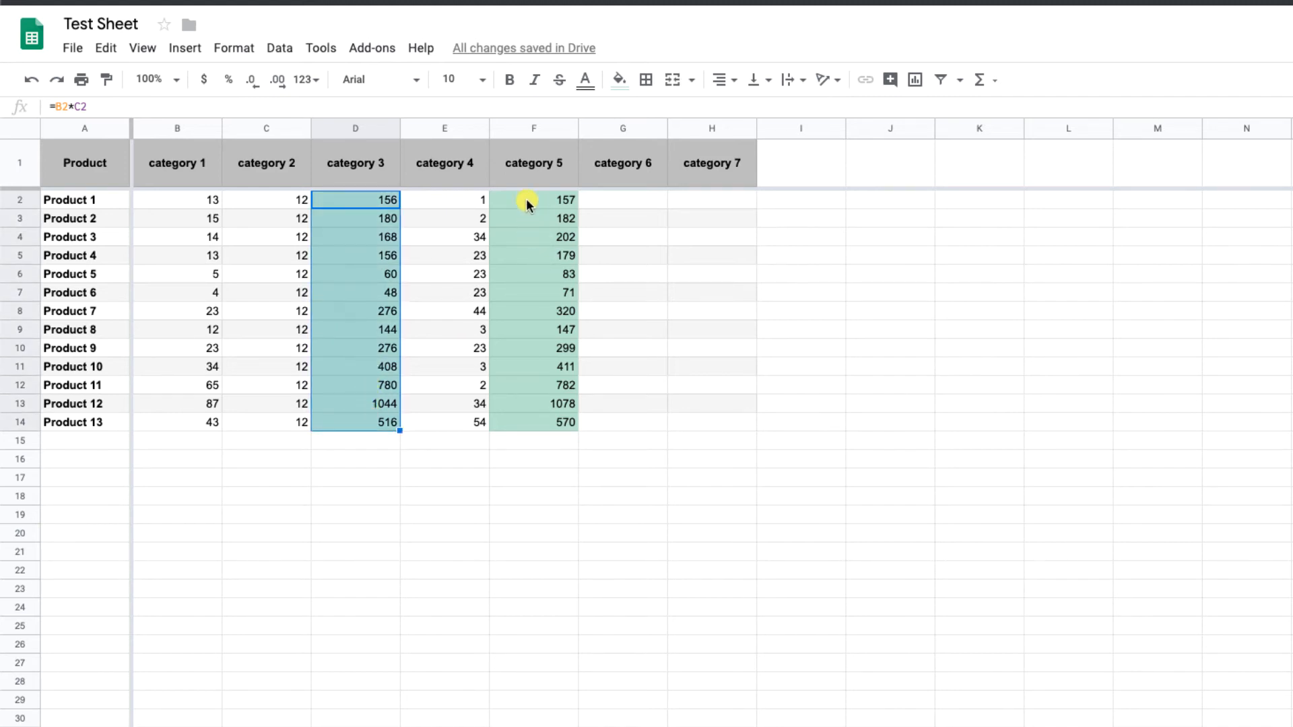
pyautogui.moveTo(527, 202); pyautogui.dragTo(527, 423)
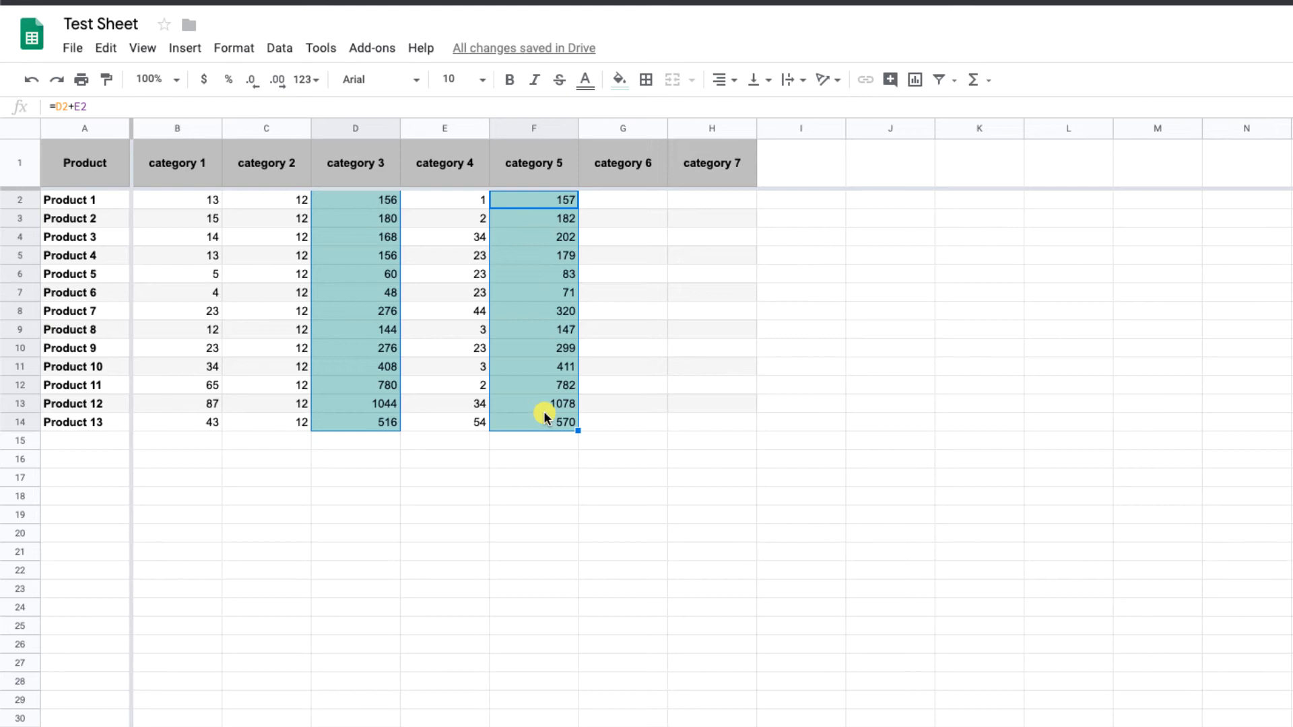
pyautogui.click(280, 48)
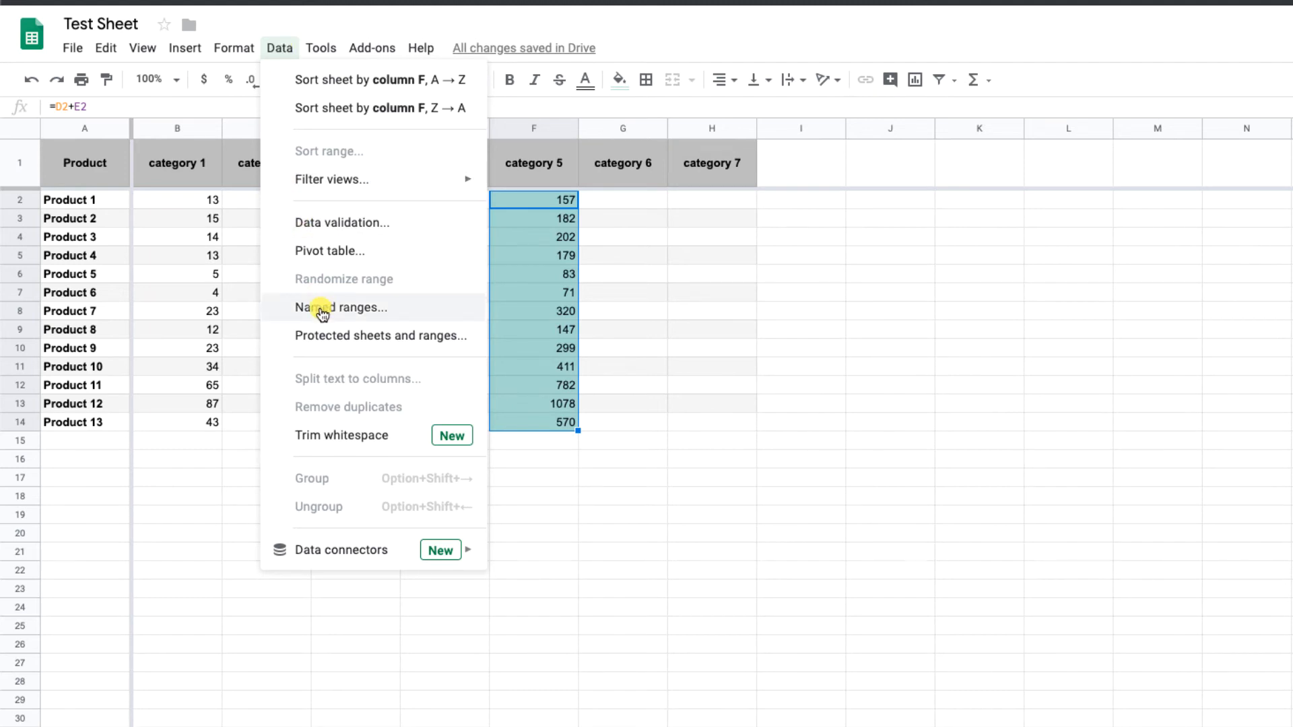
pyautogui.click(332, 337)
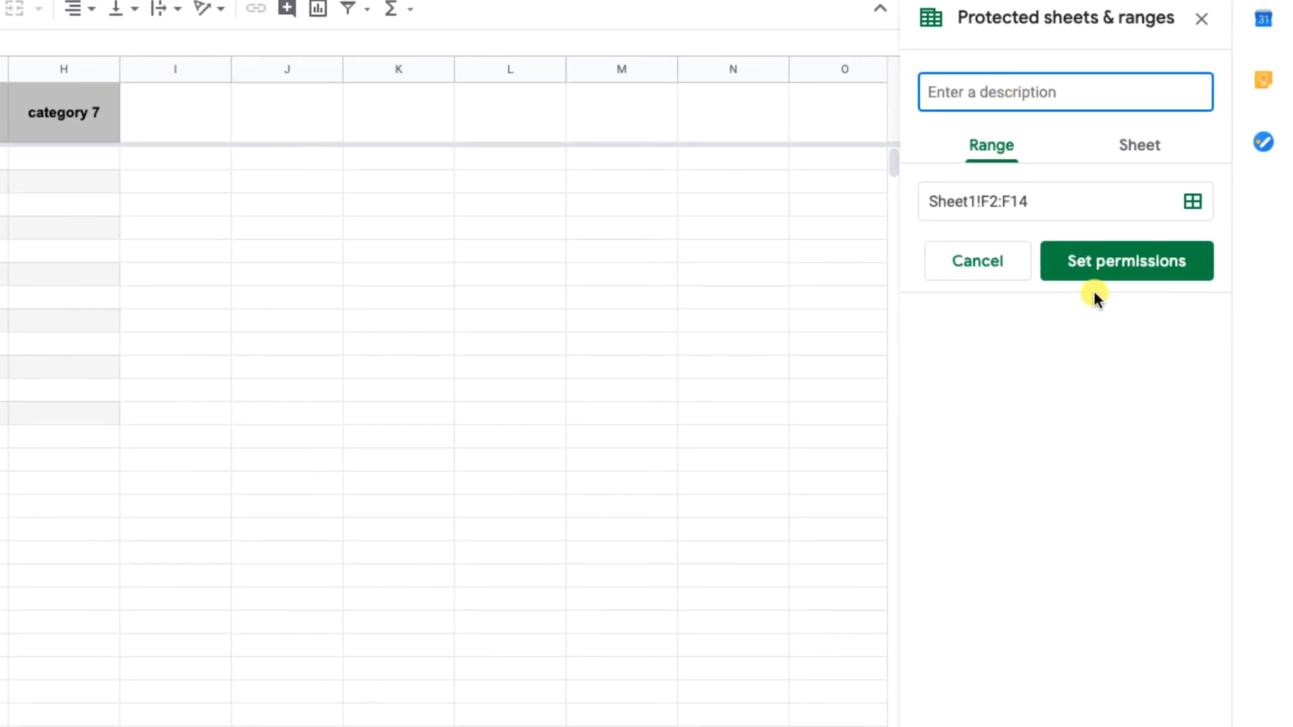
pyautogui.click(1124, 260)
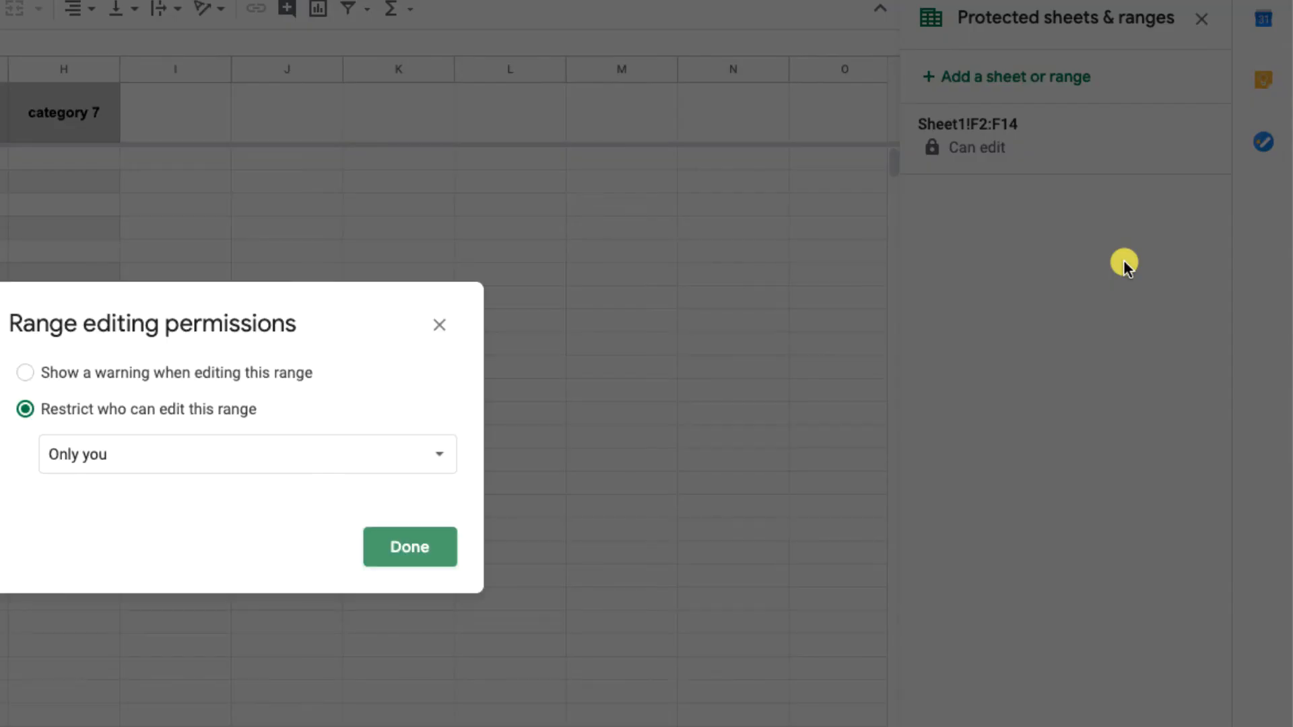
pyautogui.click(91, 373)
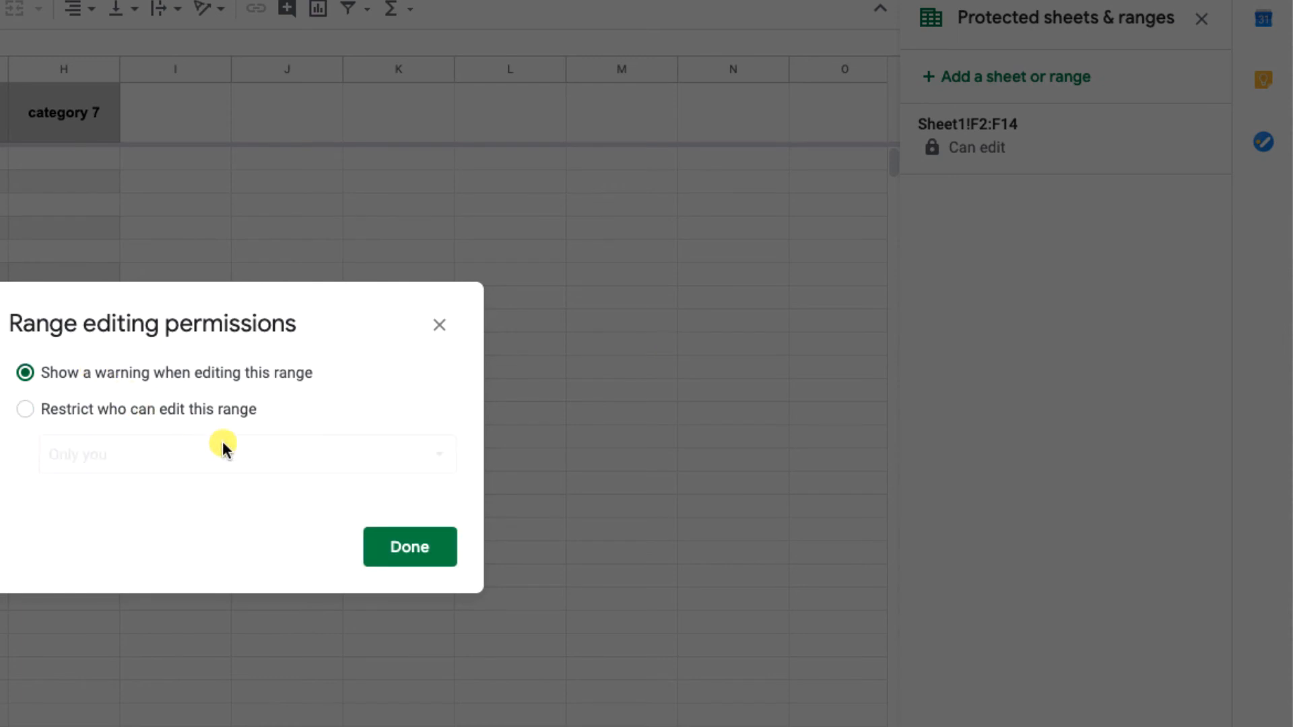
pyautogui.click(404, 545)
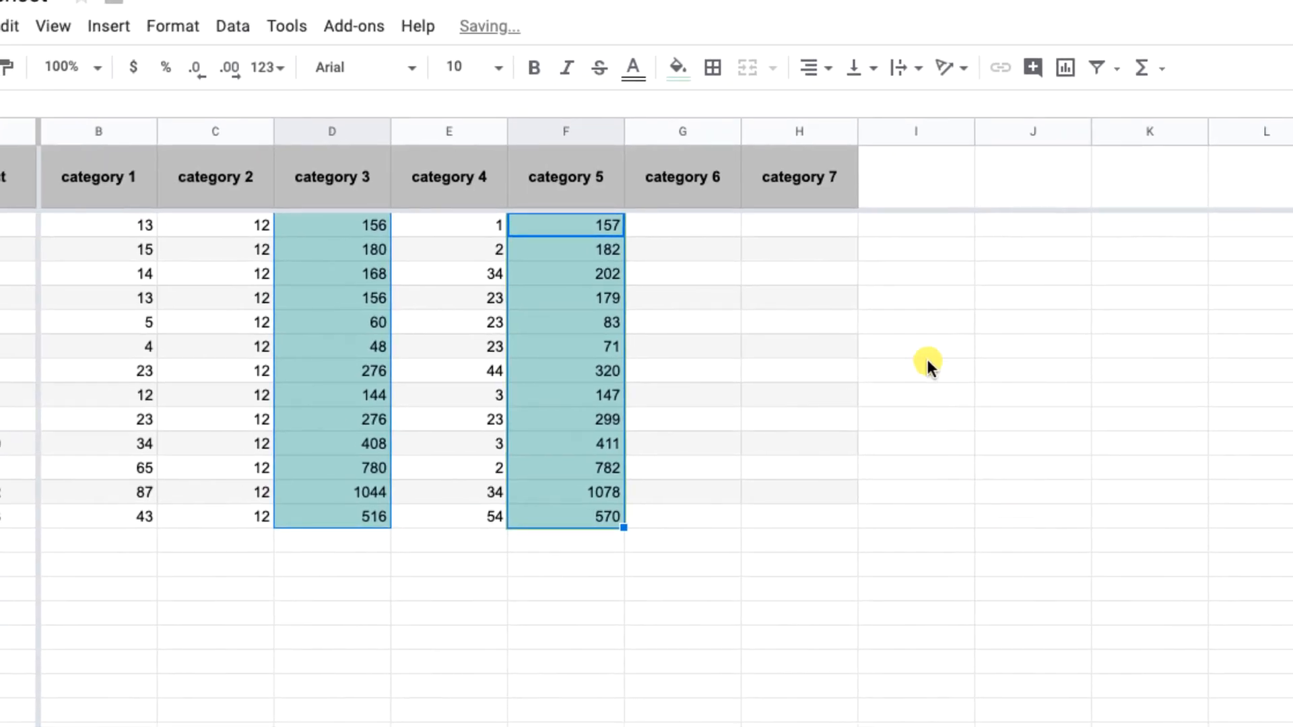
pyautogui.click(927, 360)
# Step: Protect the category 3 formula range D2:D14 with the option to show a warning when editing it
pyautogui.click(572, 223)
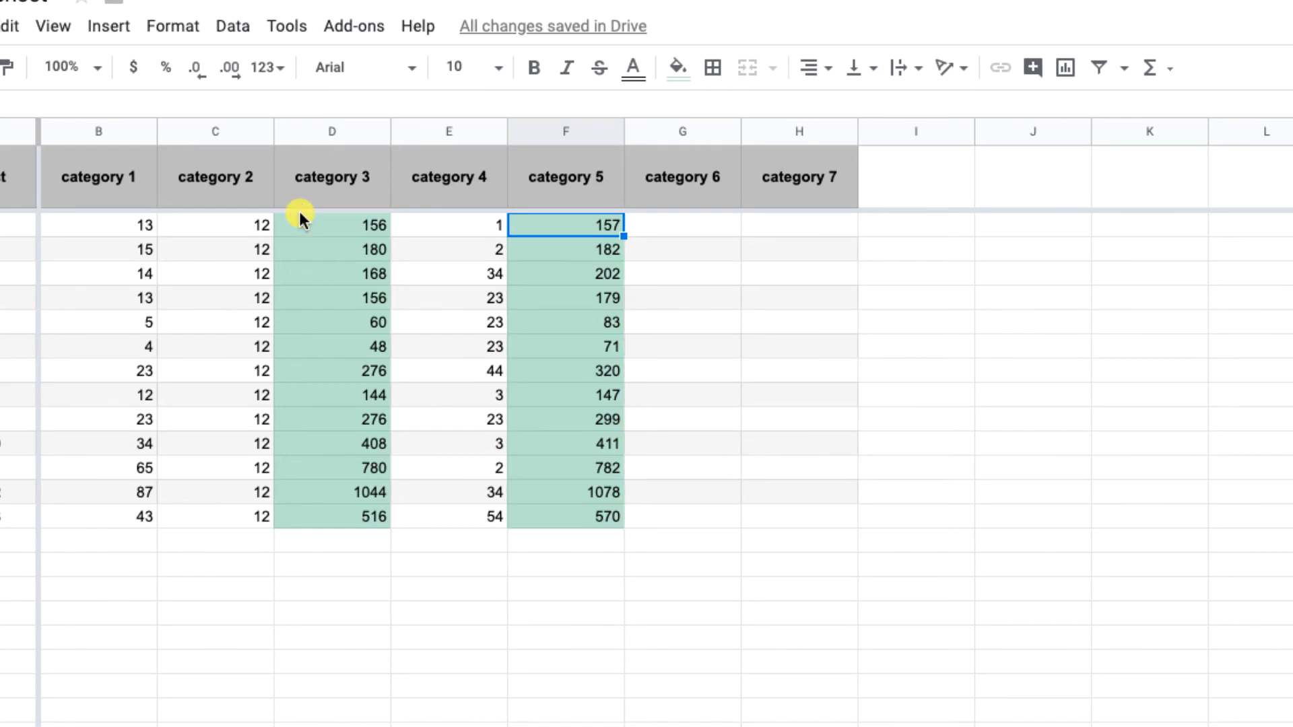
pyautogui.moveTo(300, 225); pyautogui.dragTo(322, 520)
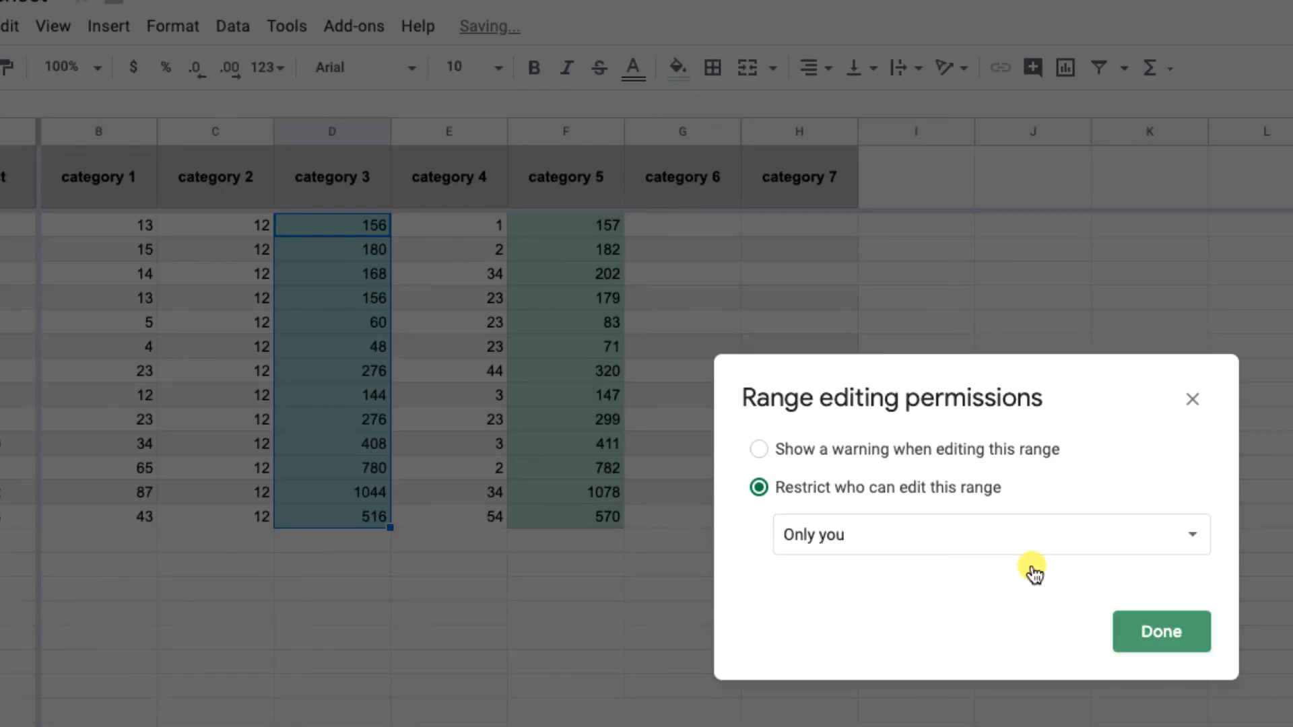
pyautogui.click(893, 452)
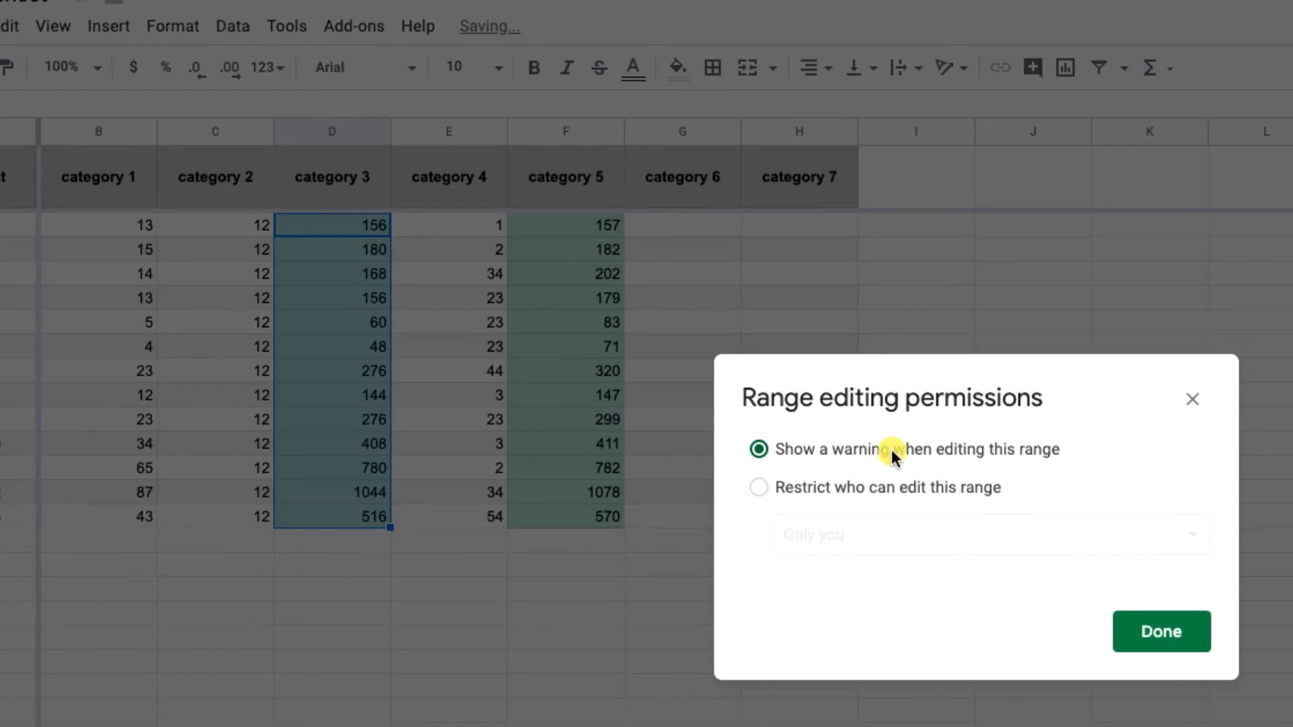
pyautogui.click(1175, 630)
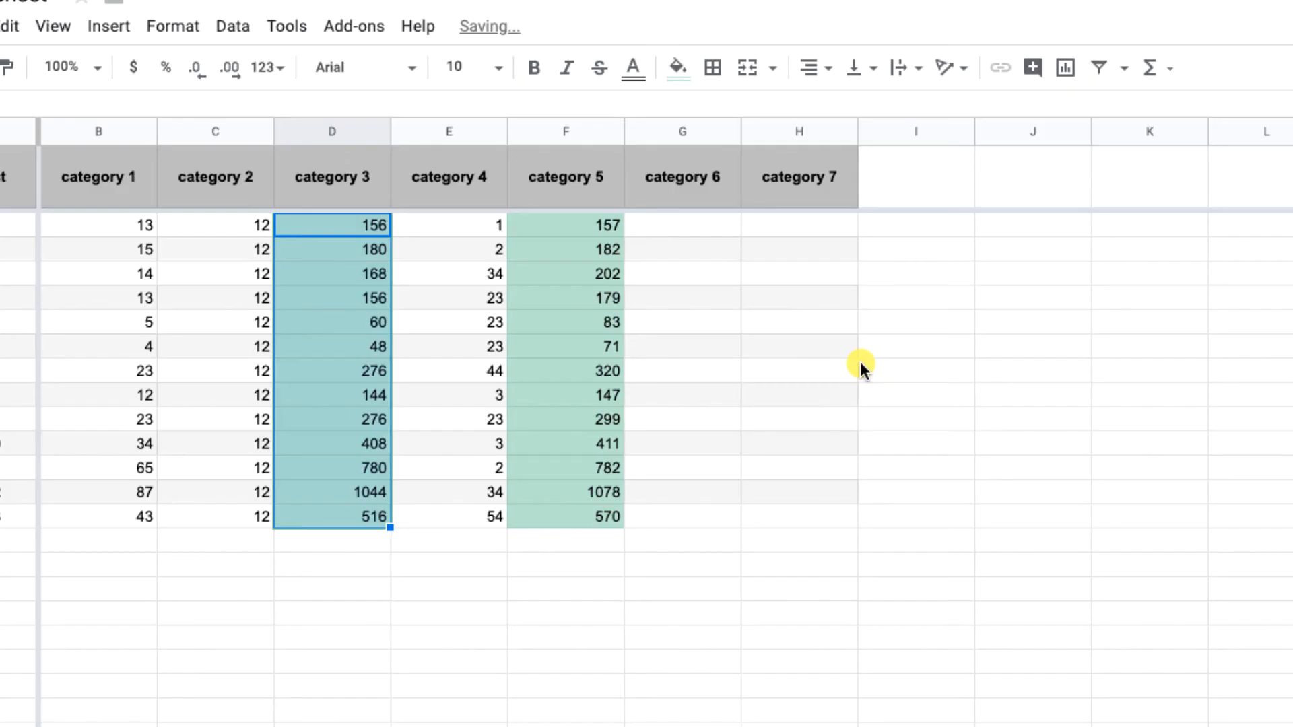
pyautogui.click(970, 396)
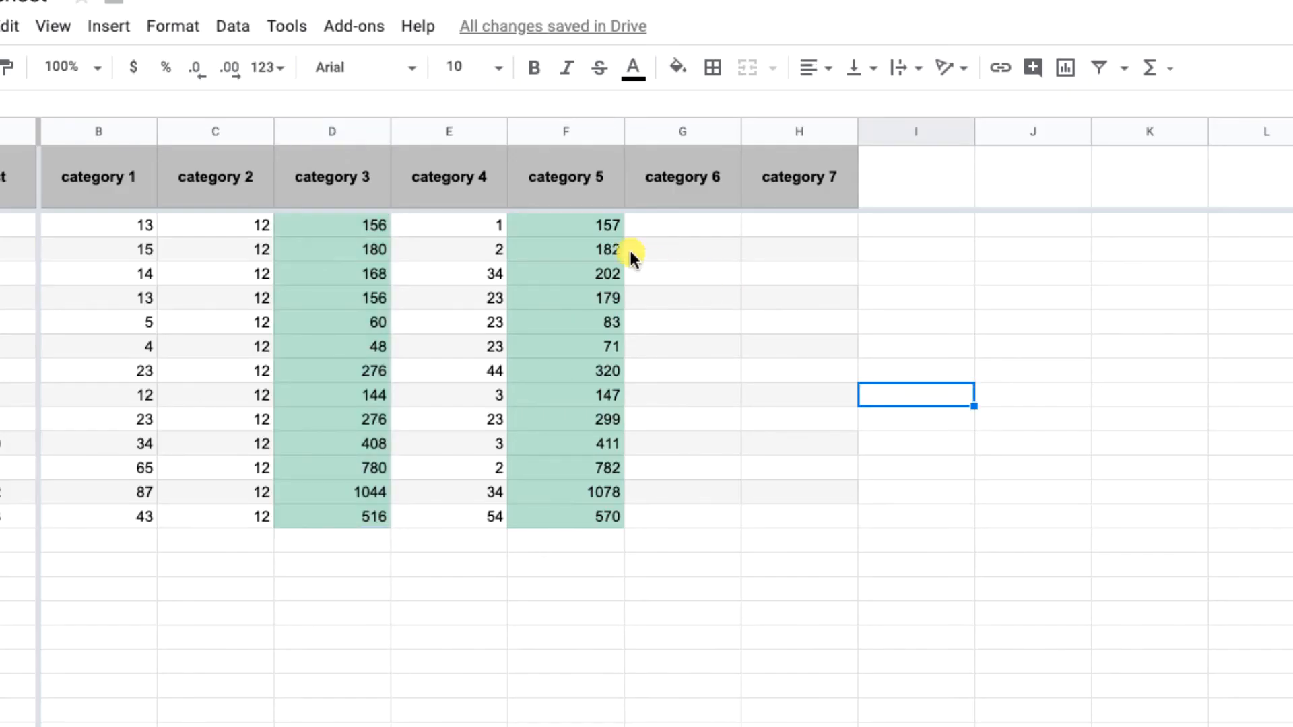
# Step: Test the protection by trying to clear Product 1's category 5 cell F2, and cancel the edit
pyautogui.click(588, 228)
pyautogui.press('Delete')
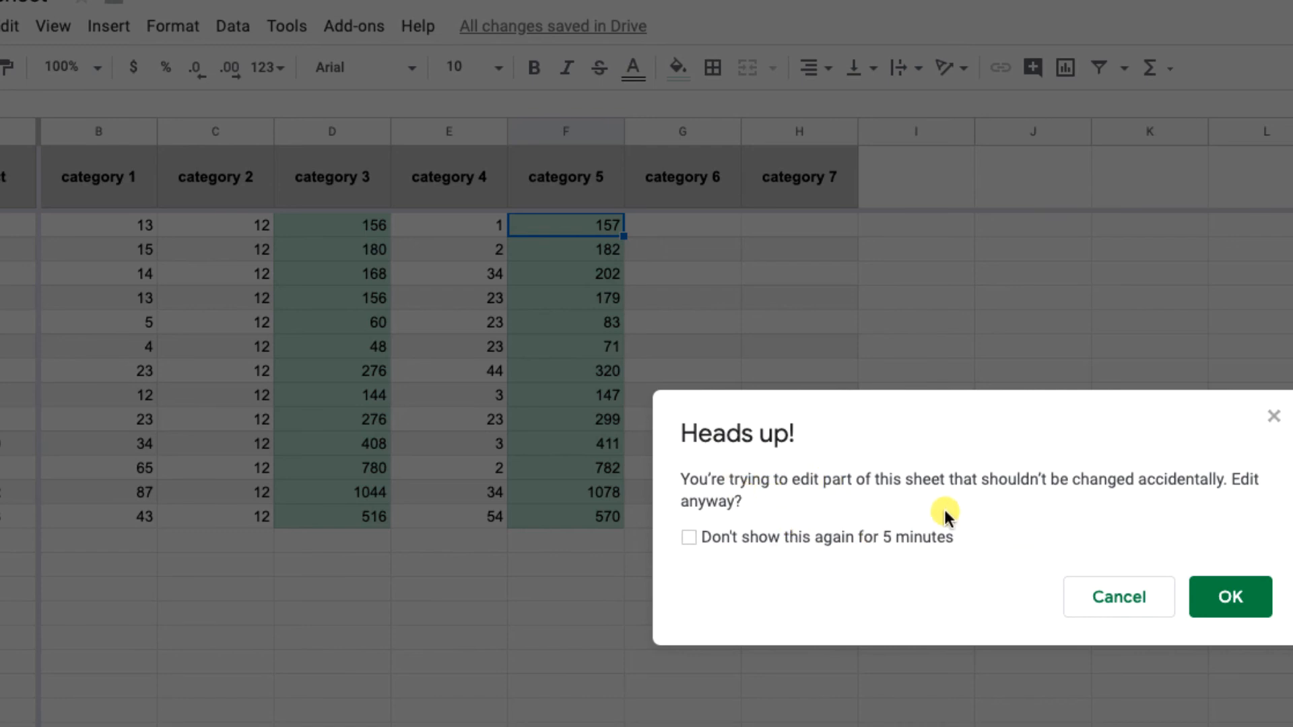
pyautogui.click(1096, 601)
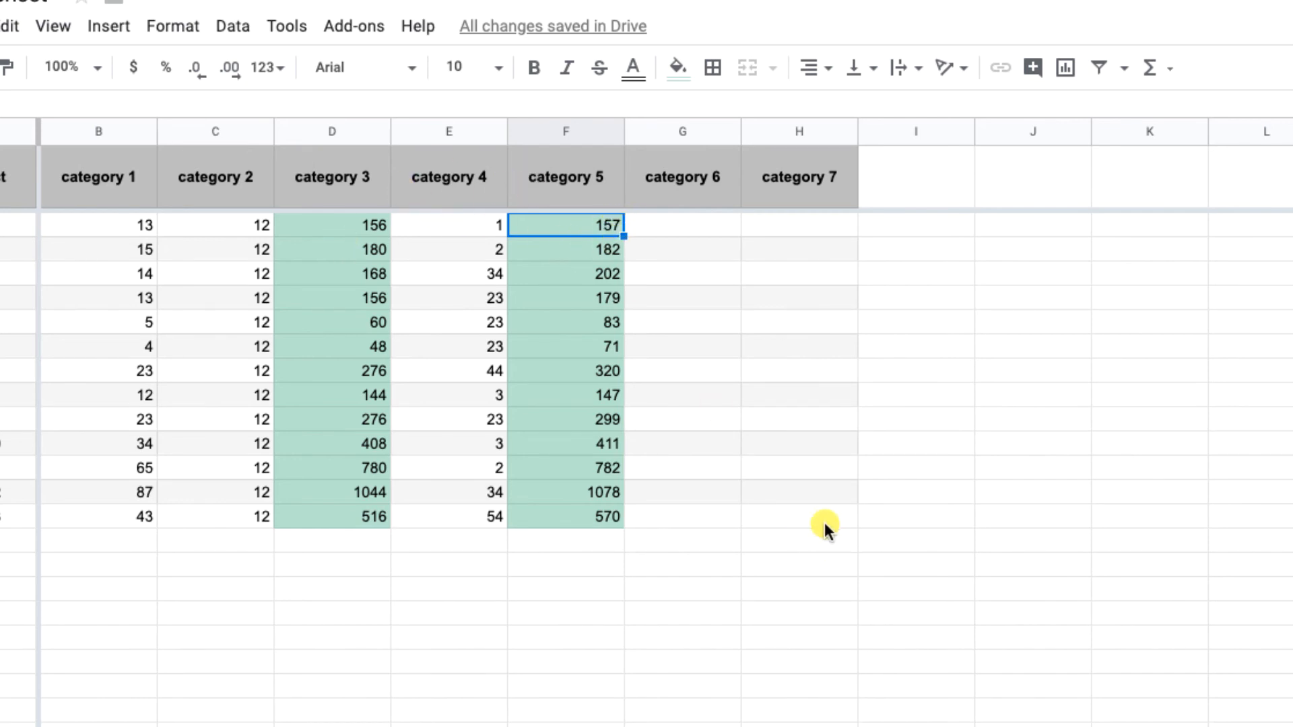
pyautogui.click(769, 398)
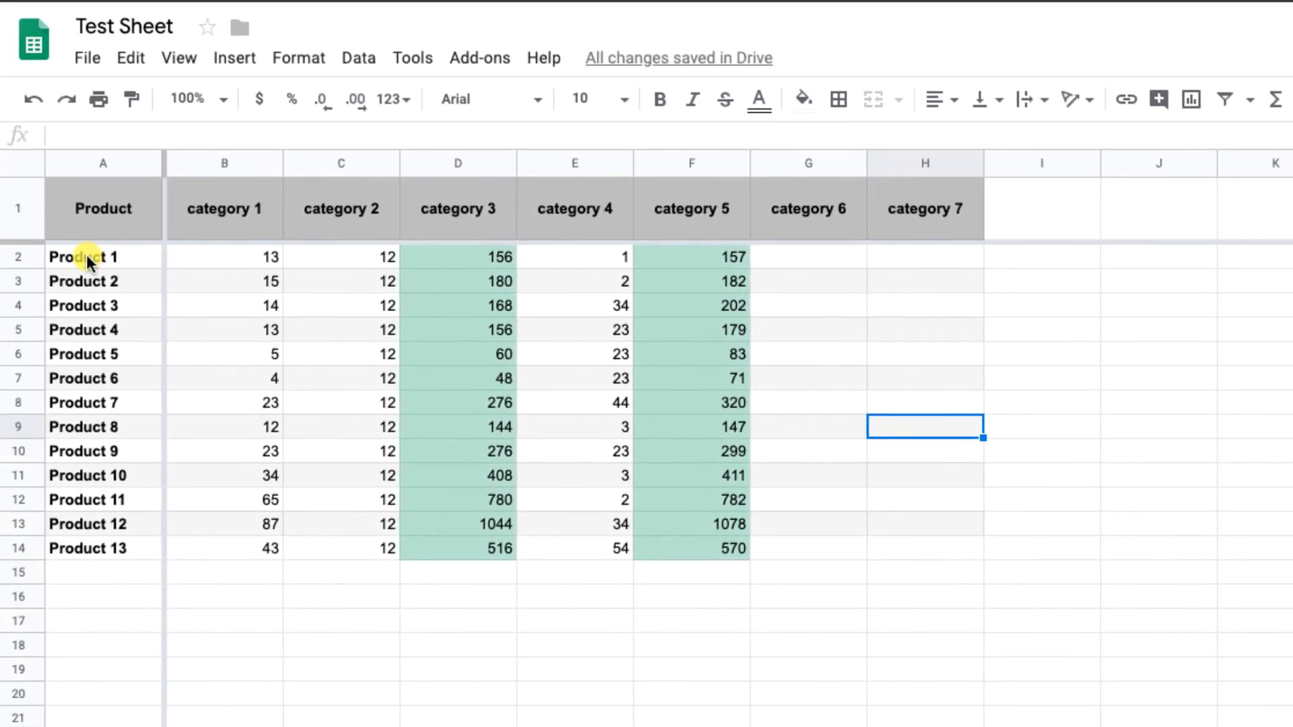
# Step: Add a note reading "I chose this because..." to the Product 1 cell A2 and preview it
pyautogui.click(87, 257)
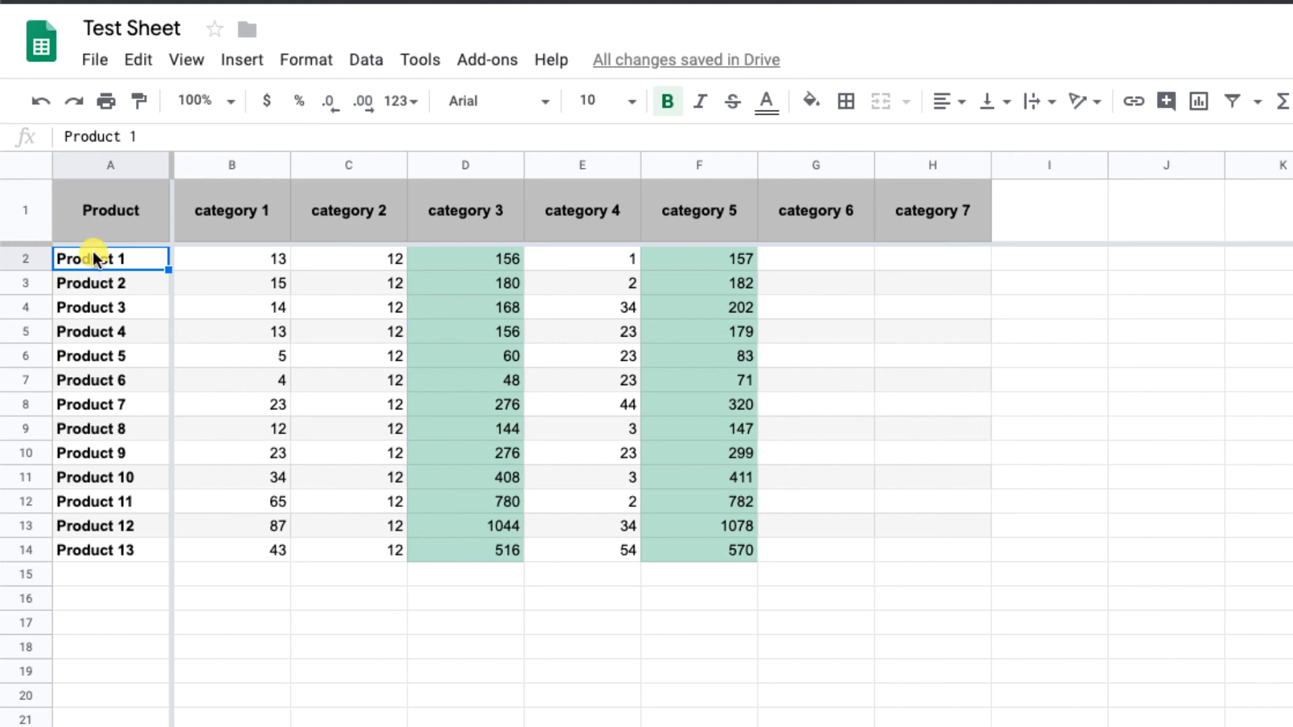
pyautogui.click(241, 60)
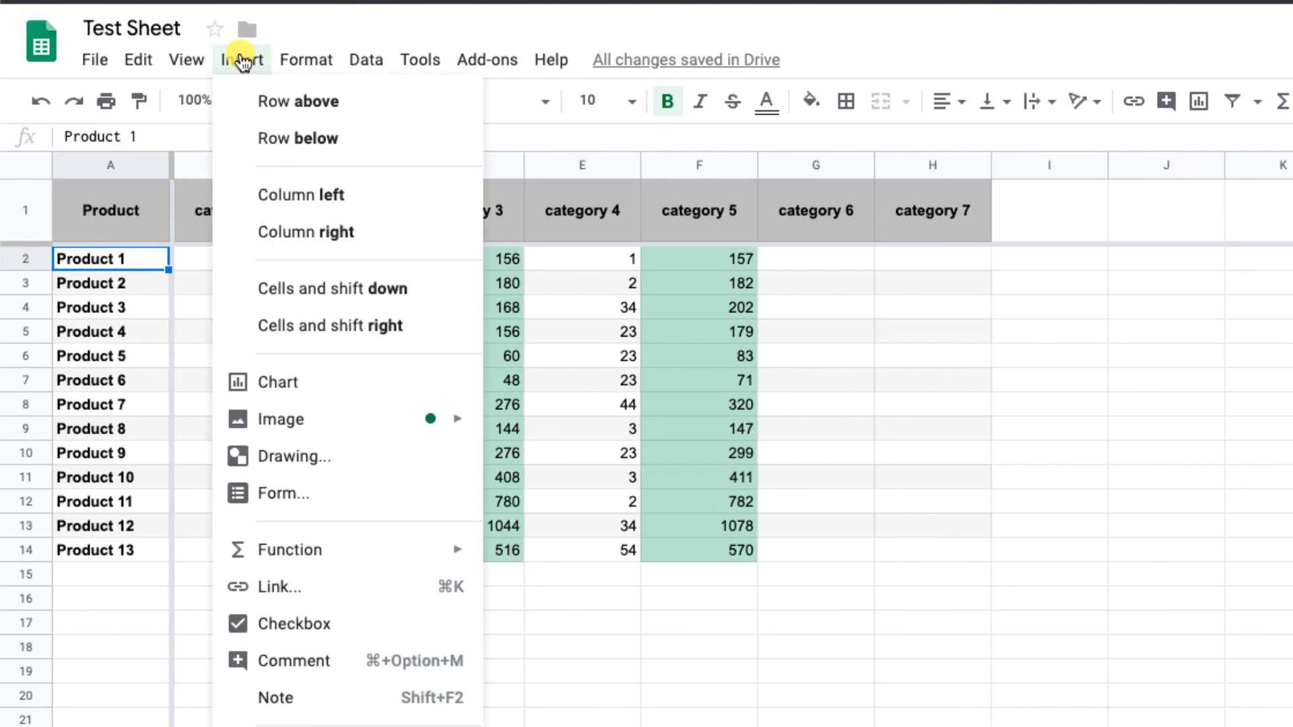
pyautogui.click(316, 704)
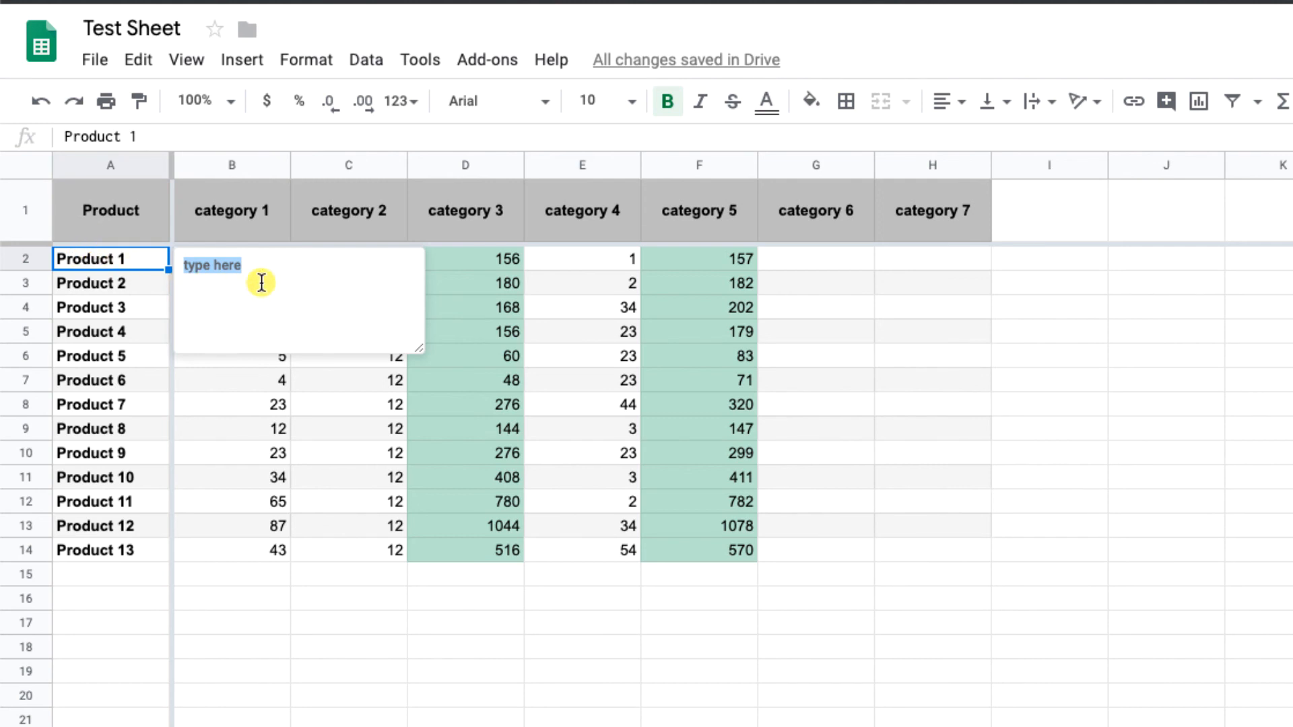
pyautogui.write('I chose th')
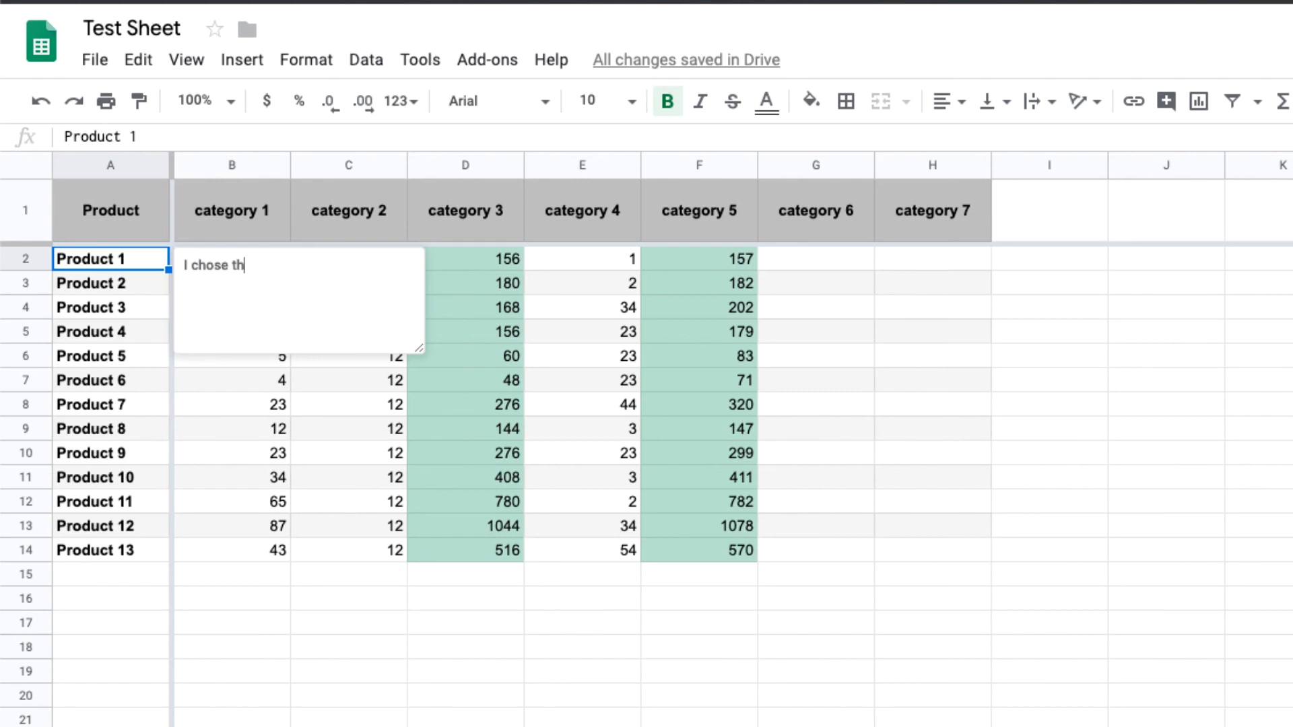
pyautogui.write('is because...')
pyautogui.press('Return')
pyautogui.click(415, 596)
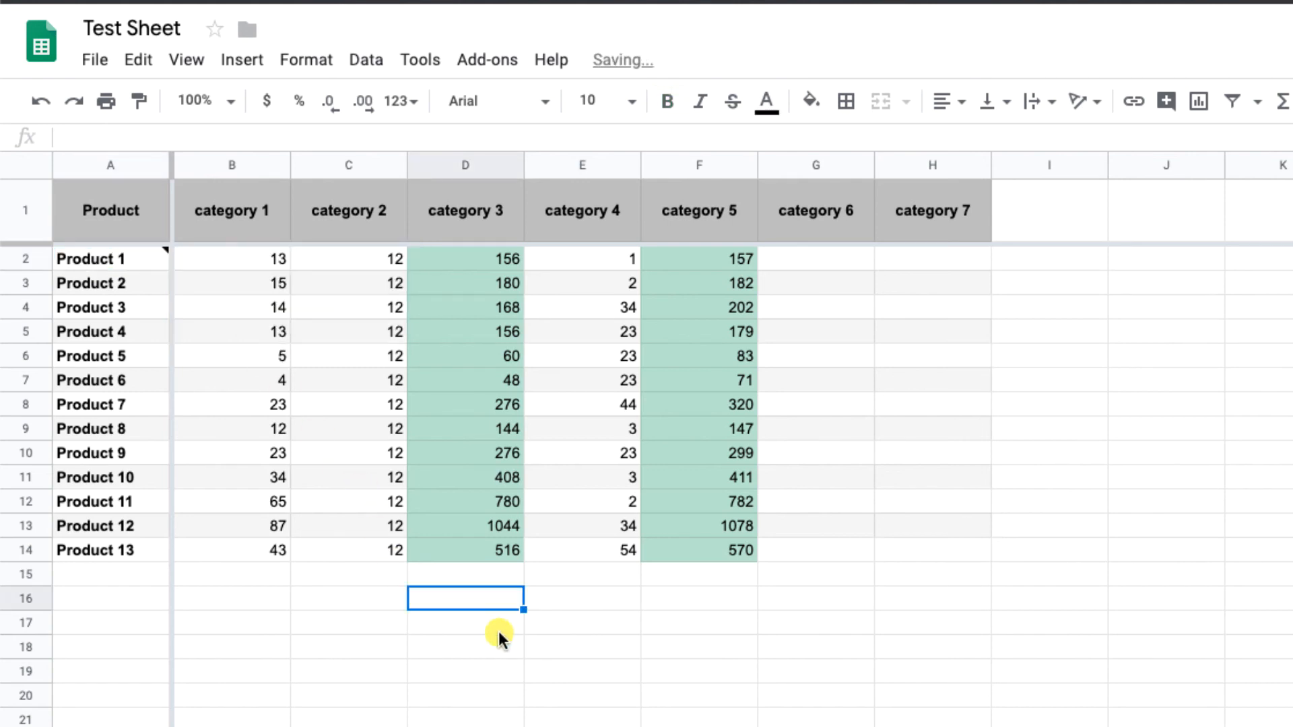
pyautogui.moveTo(117, 260)
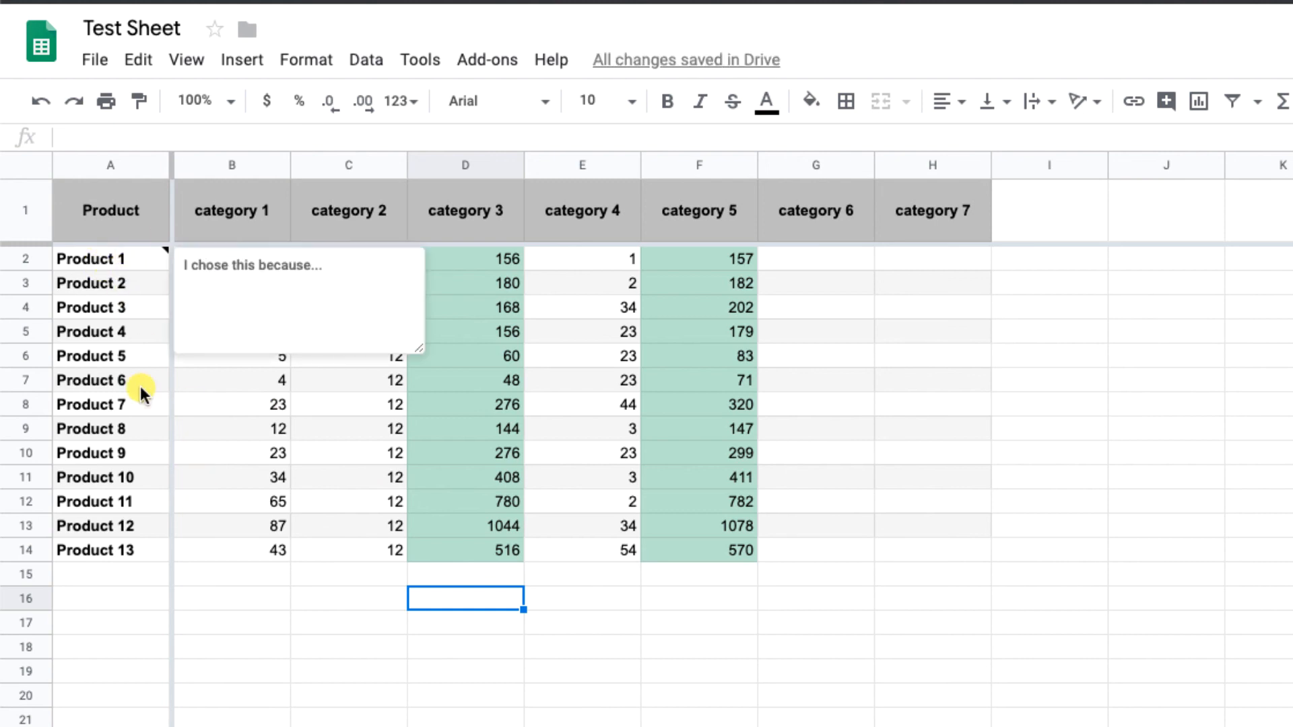